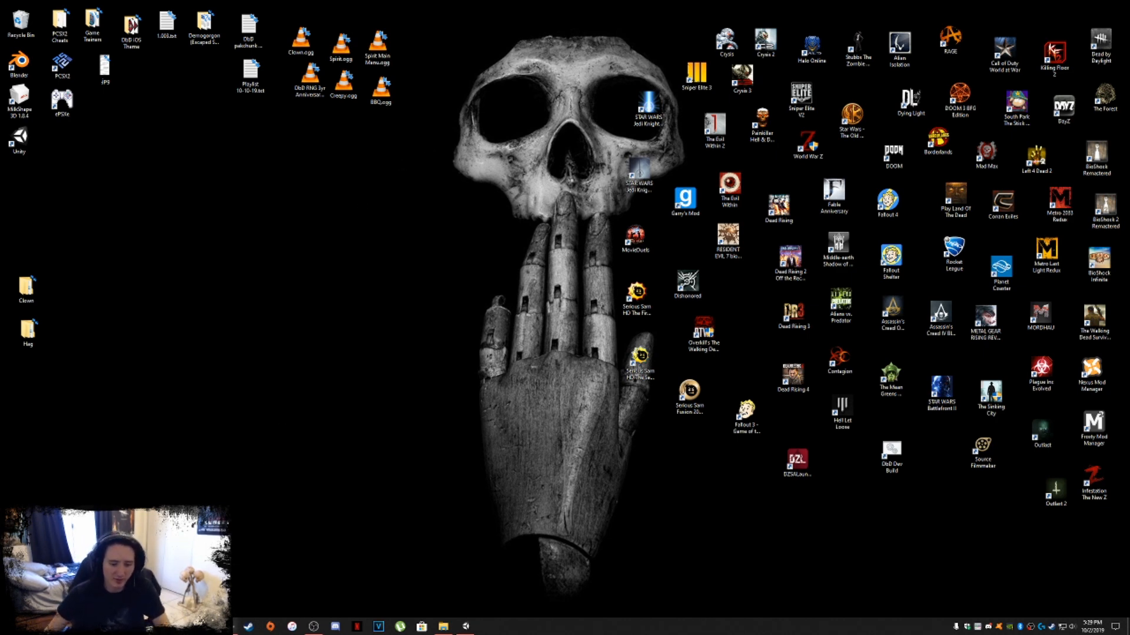
# Download the Win32 version of UE Viewer from Gildor's Homepage and open umodel_win32.zip with WinRAR.
pyautogui.click(228, 627)
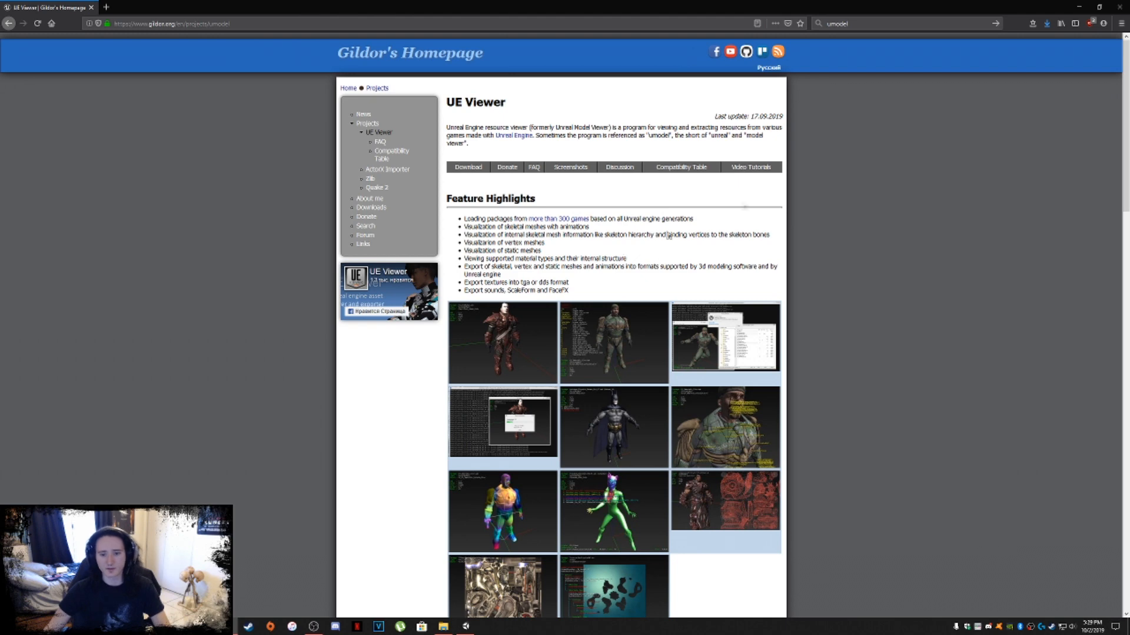
pyautogui.click(468, 167)
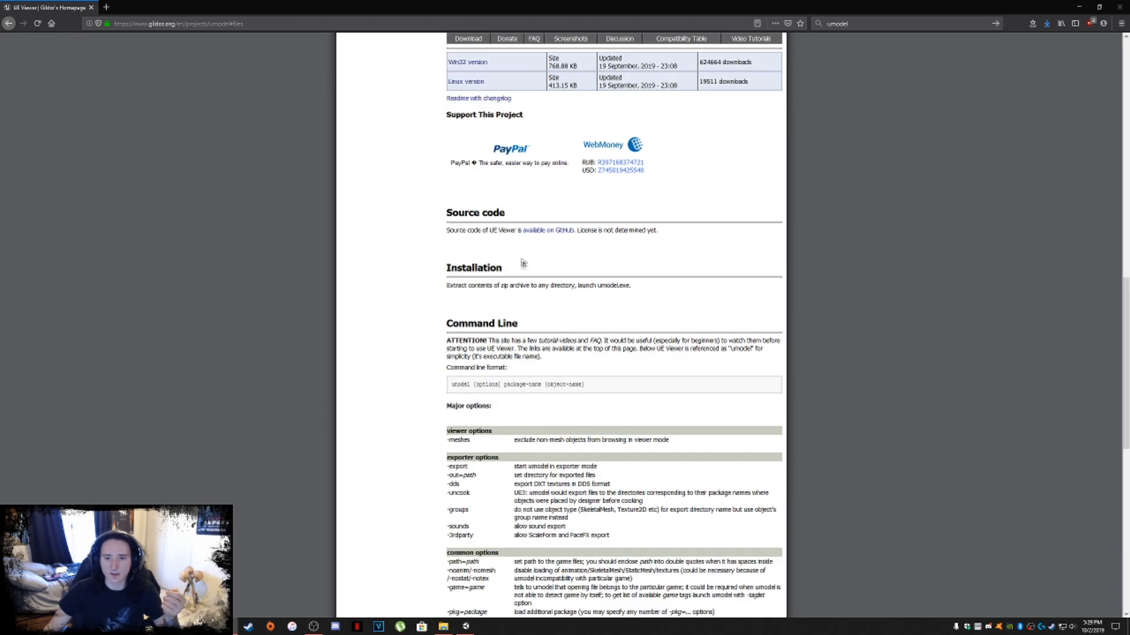
pyautogui.scroll(2, 522, 260)
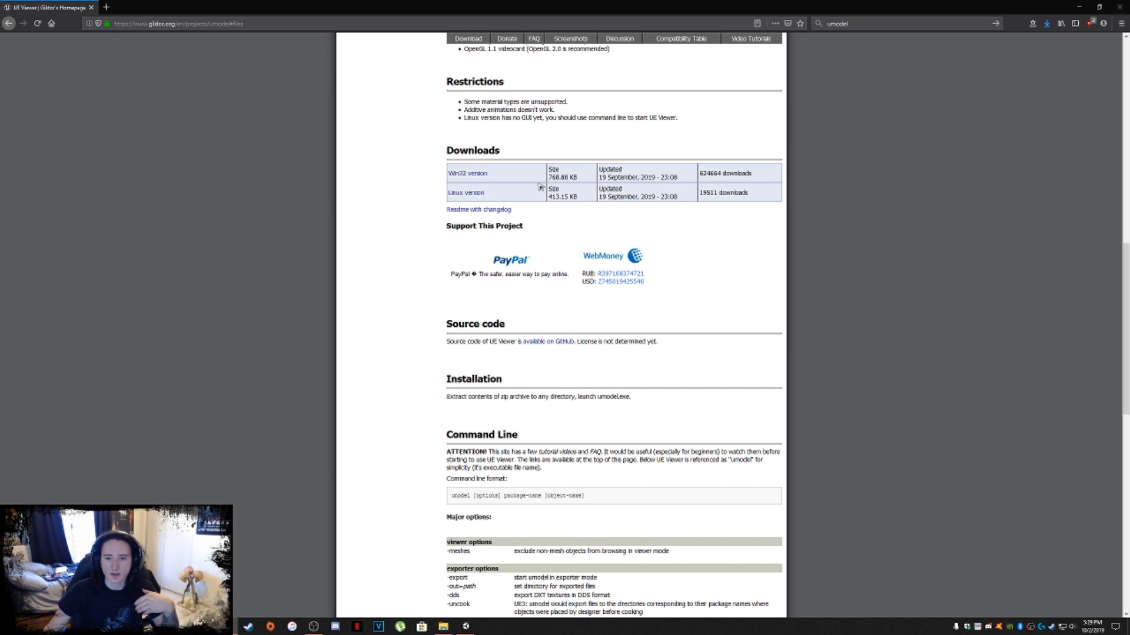
pyautogui.click(481, 173)
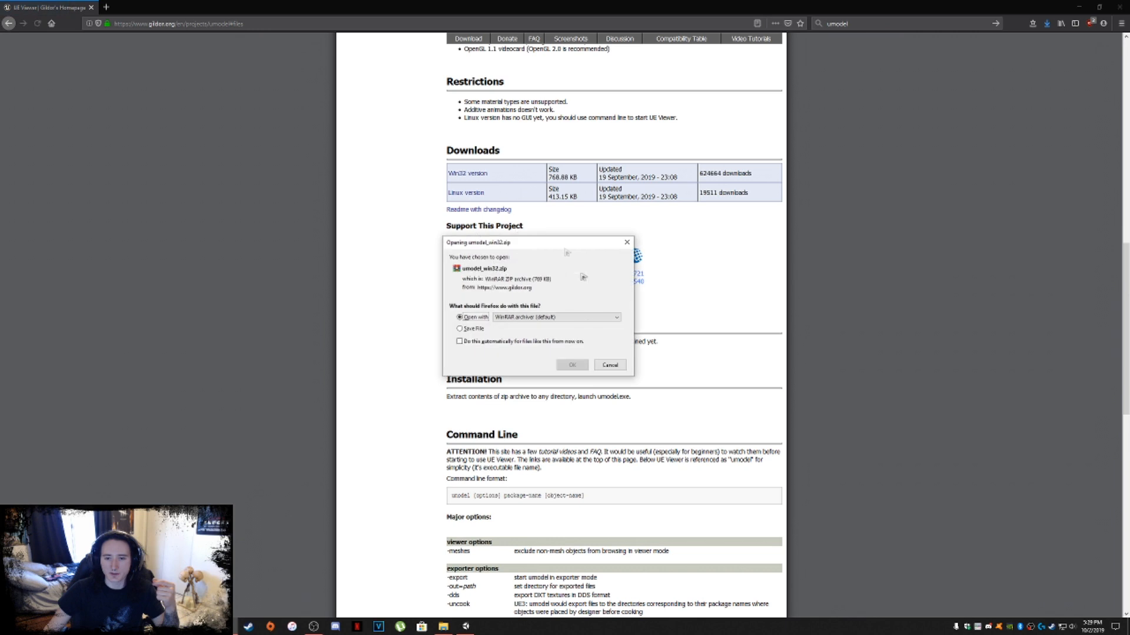
pyautogui.click(572, 365)
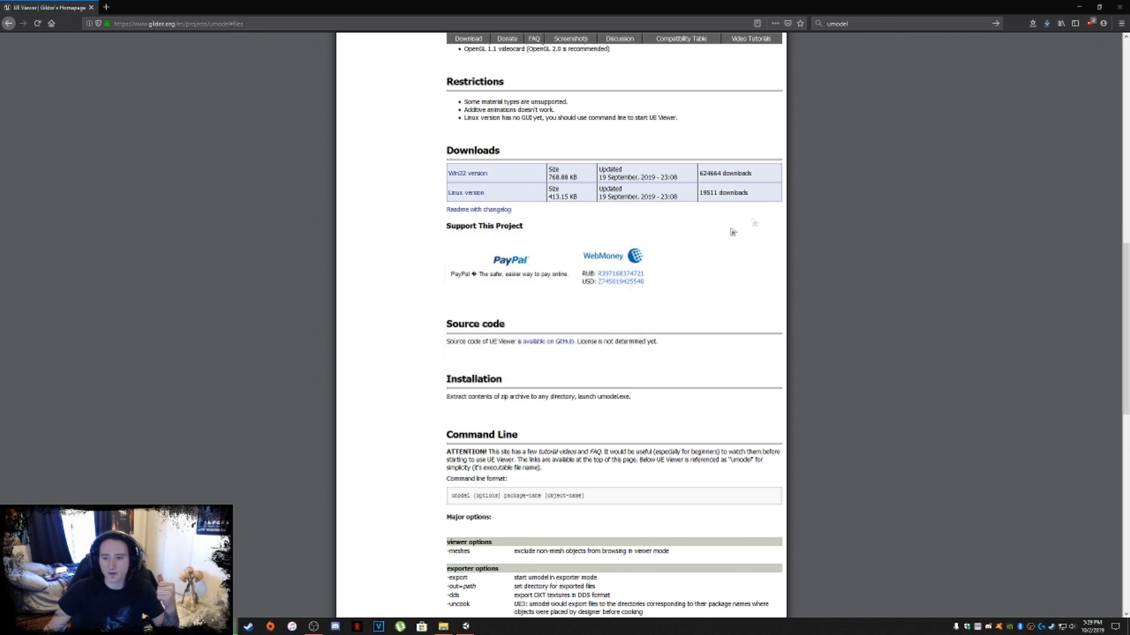
# Compare SDL2.dll and umodel.exe in the archive with the UModel files in the Dead by Daylight game folder.
pyautogui.moveTo(286, 310); pyautogui.dragTo(285, 309)
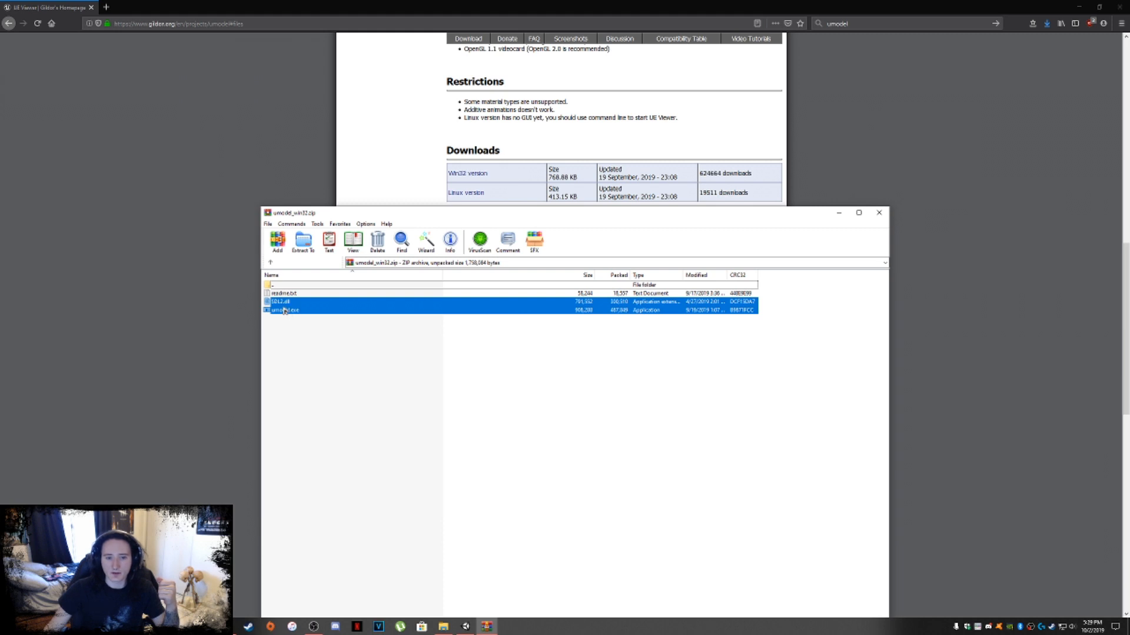
pyautogui.click(879, 212)
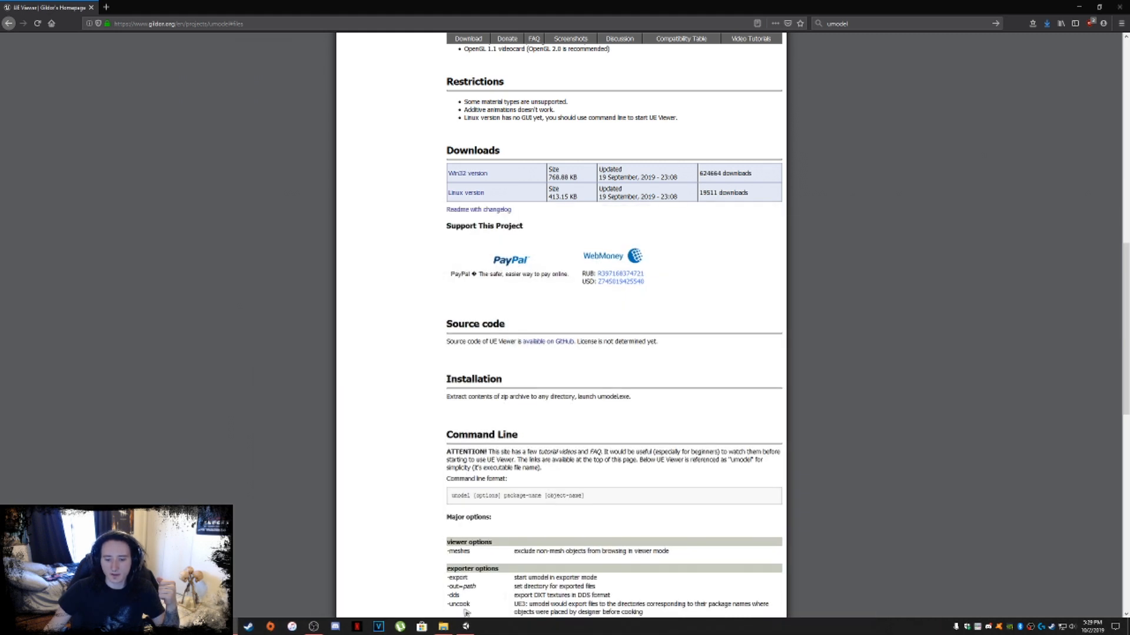
pyautogui.click(443, 626)
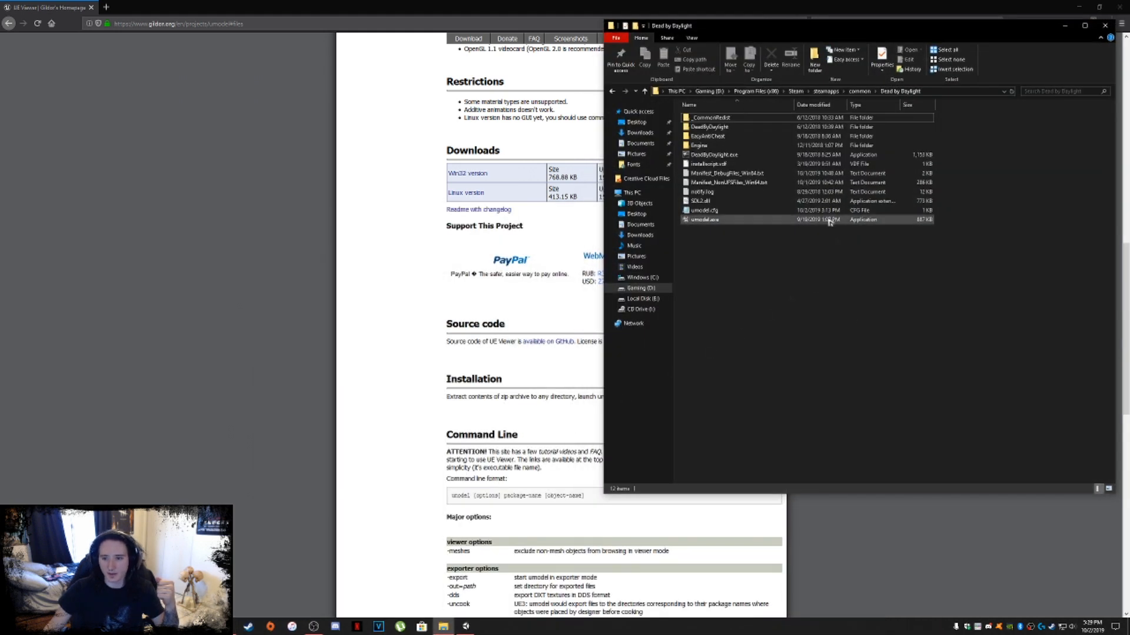
pyautogui.moveTo(761, 316); pyautogui.dragTo(712, 202)
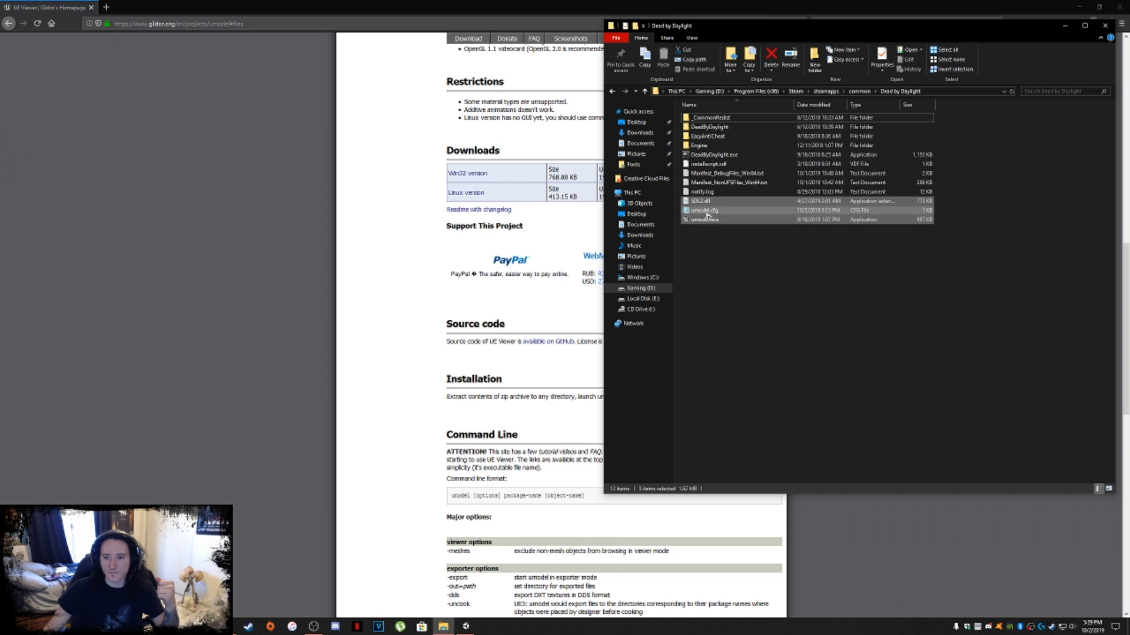
pyautogui.click(752, 210)
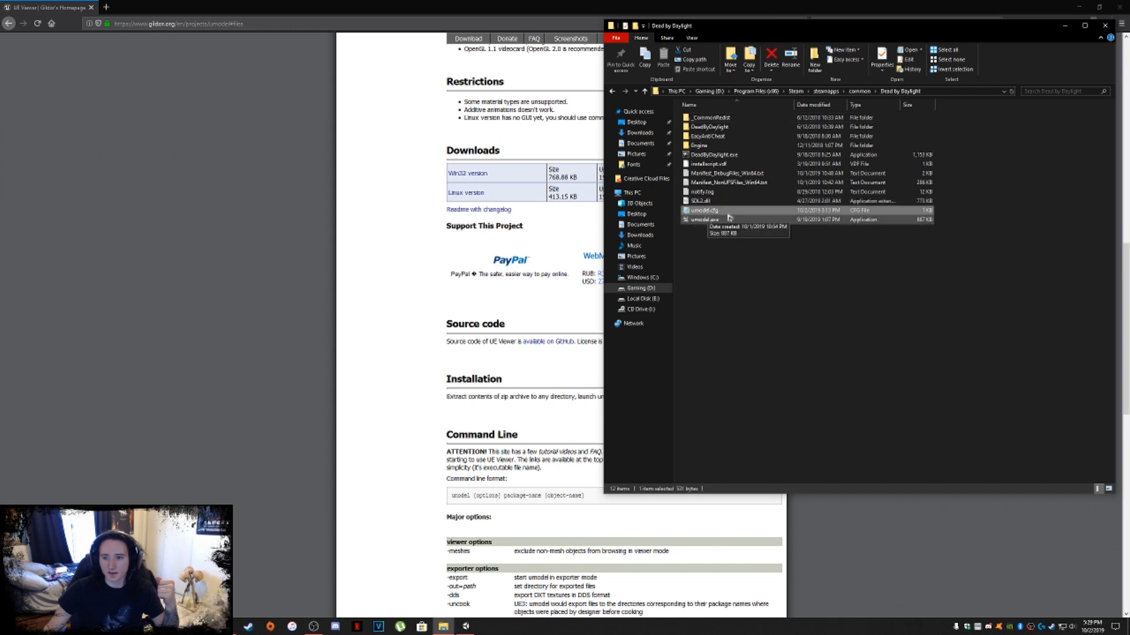
pyautogui.click(725, 254)
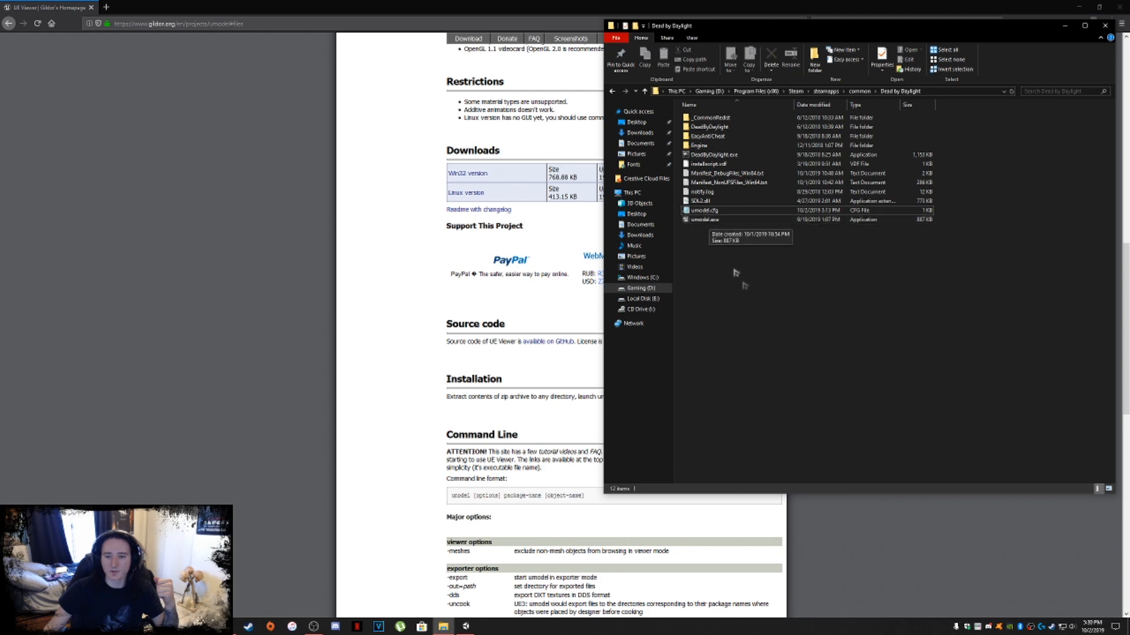
# Launch umodel.exe from the Dead by Daylight folder and load the game files with detection overridden to Unreal engine 4.21.
pyautogui.click(1078, 6)
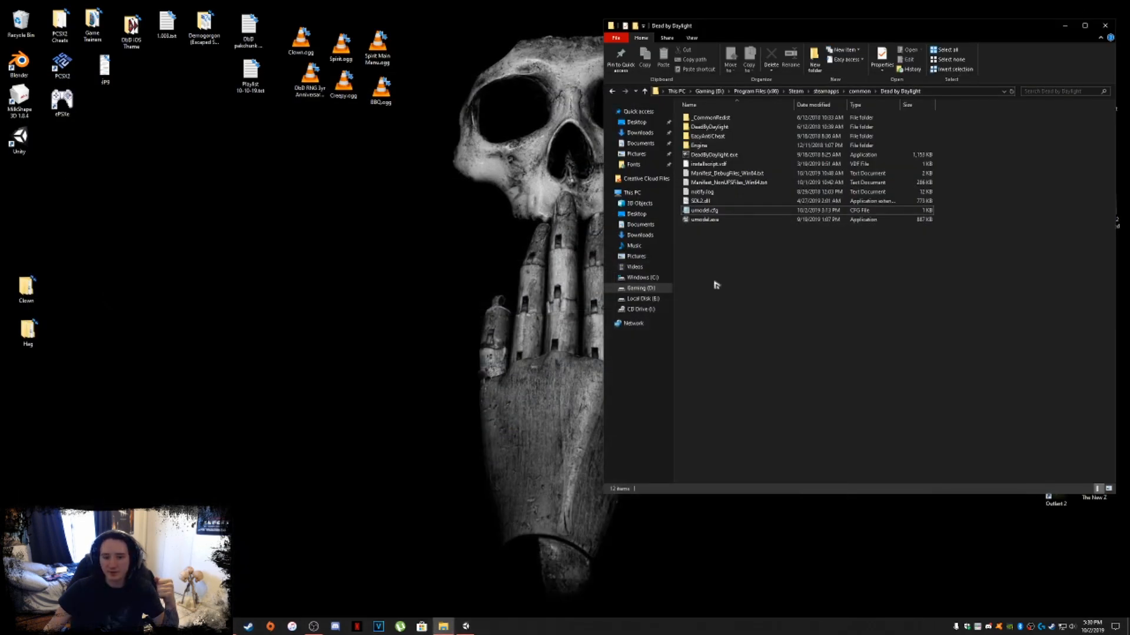
pyautogui.doubleClick(705, 221)
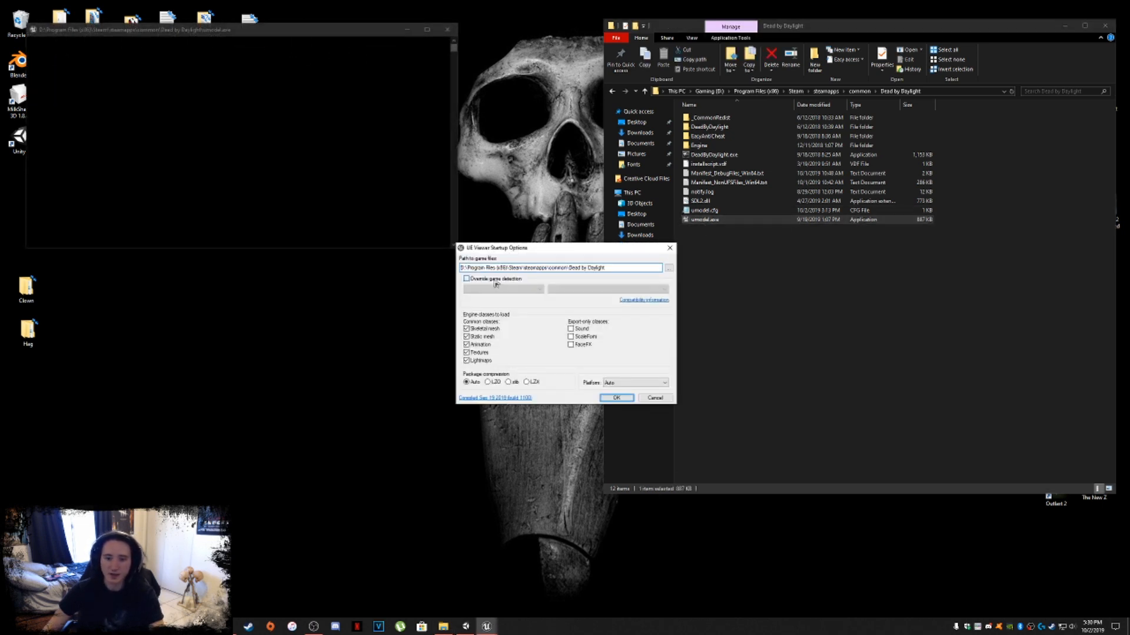
pyautogui.click(504, 289)
pyautogui.click(504, 306)
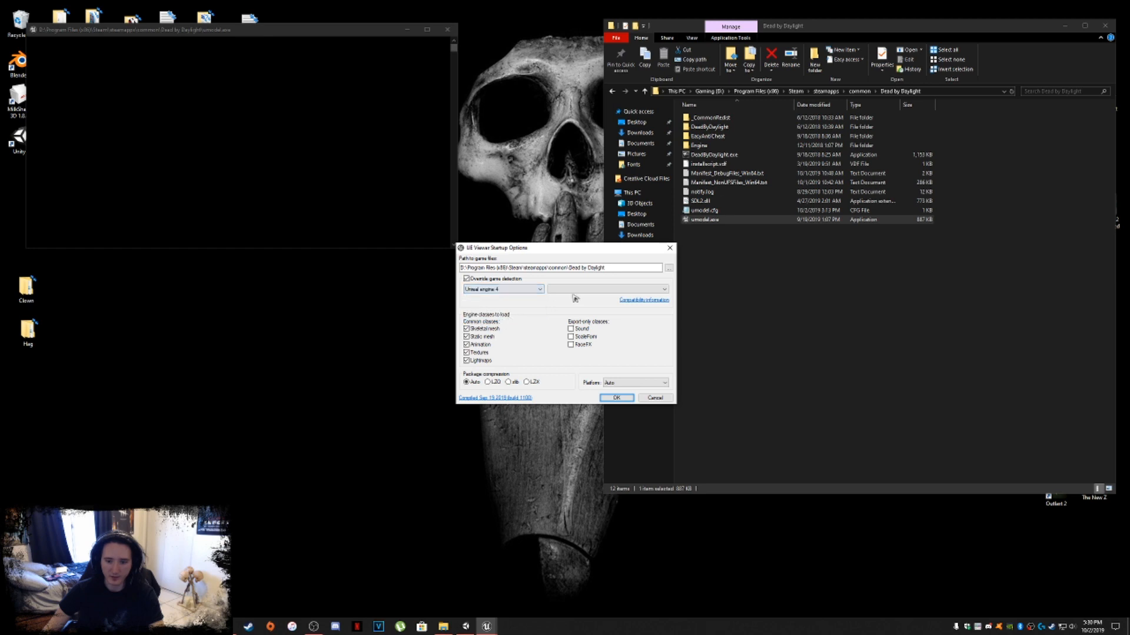
pyautogui.click(579, 290)
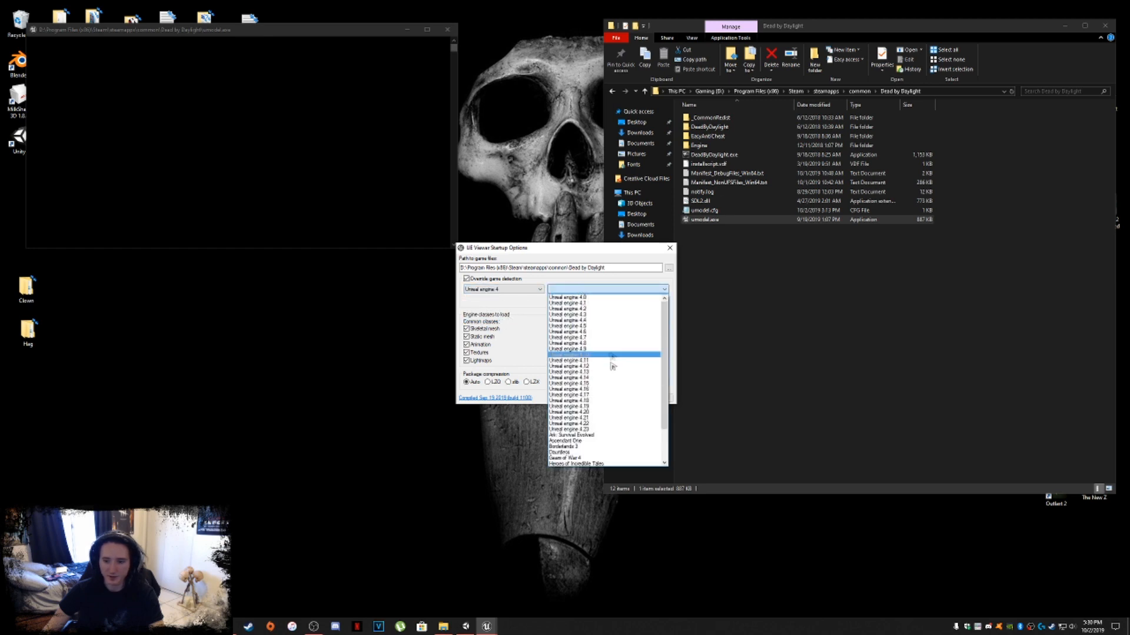
pyautogui.click(593, 417)
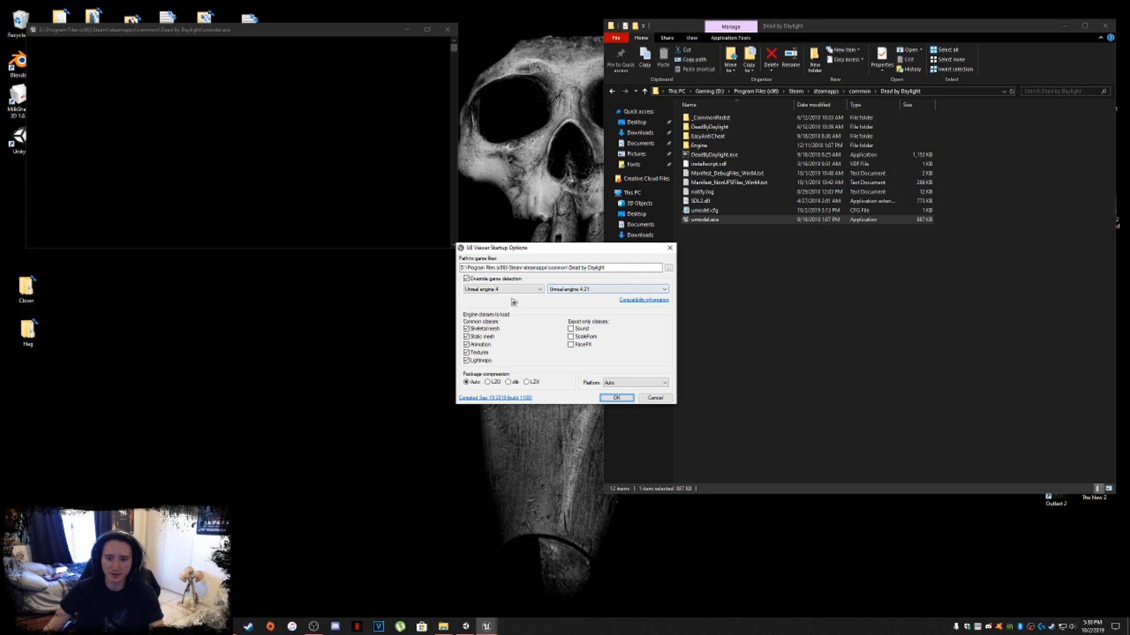
pyautogui.click(593, 293)
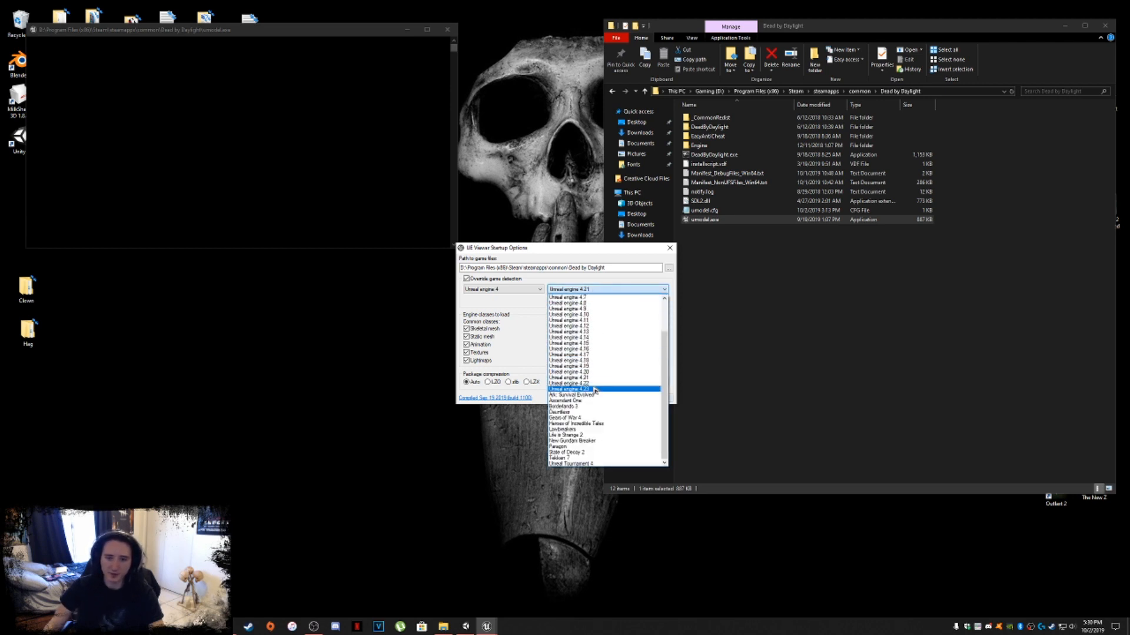
pyautogui.click(525, 307)
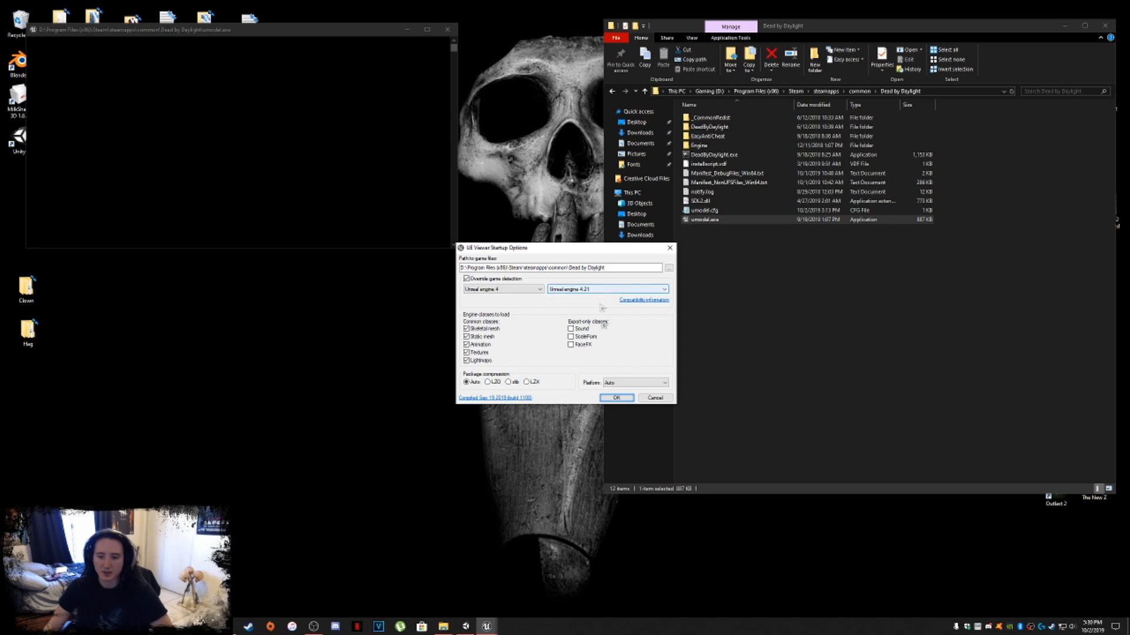
pyautogui.click(617, 398)
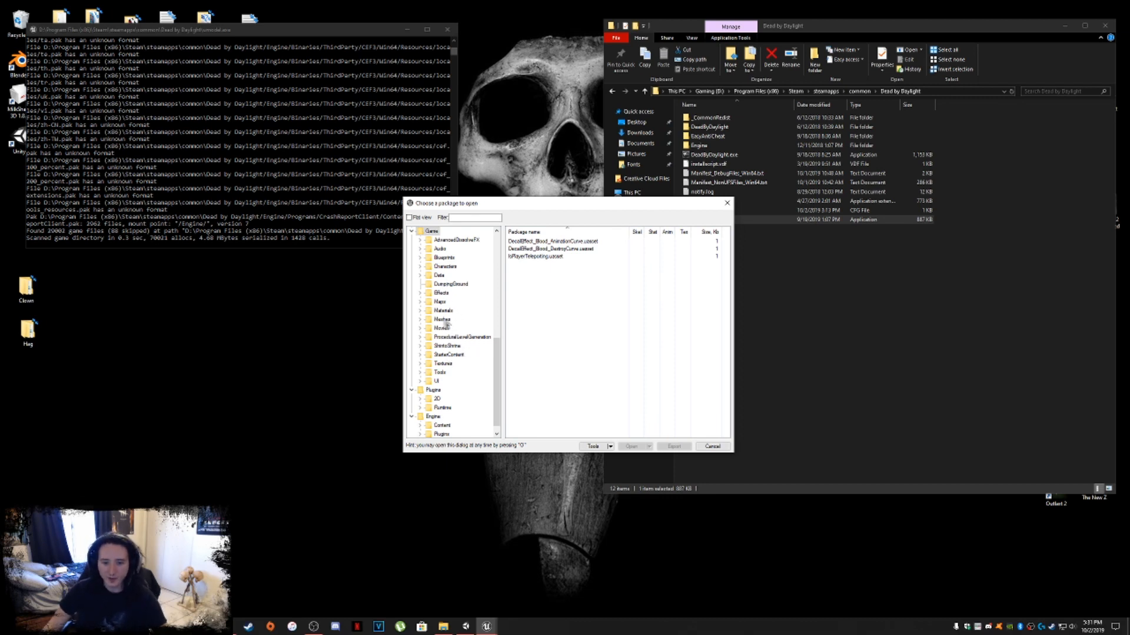
# Examine the packages listed under Game and its Audio and Characters folders.
pyautogui.click(445, 267)
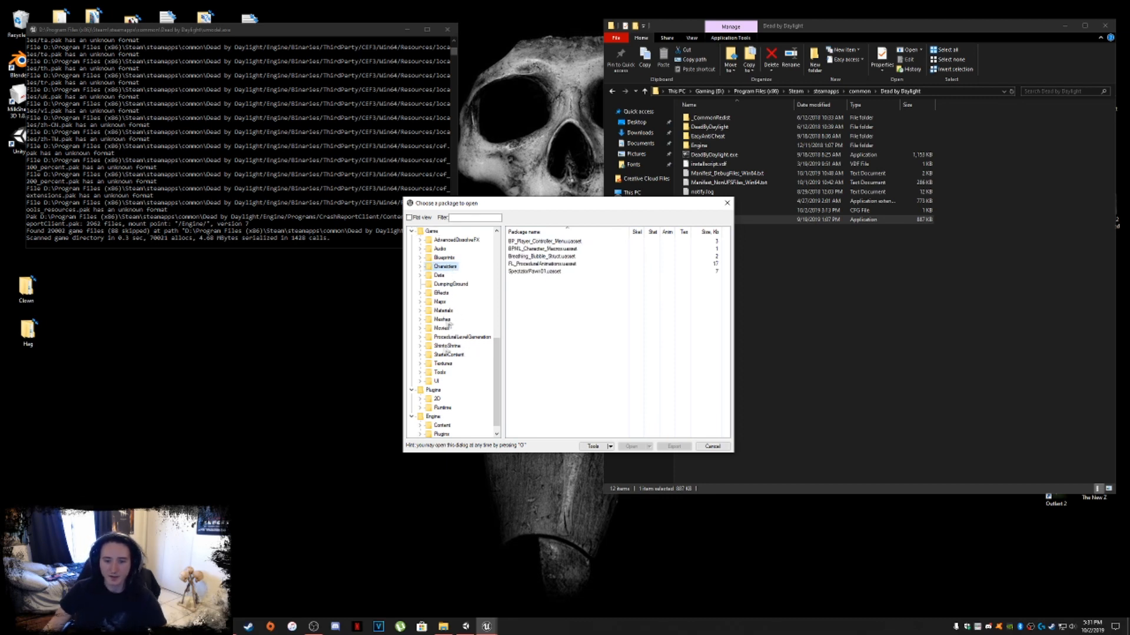
pyautogui.scroll(1, 471, 369)
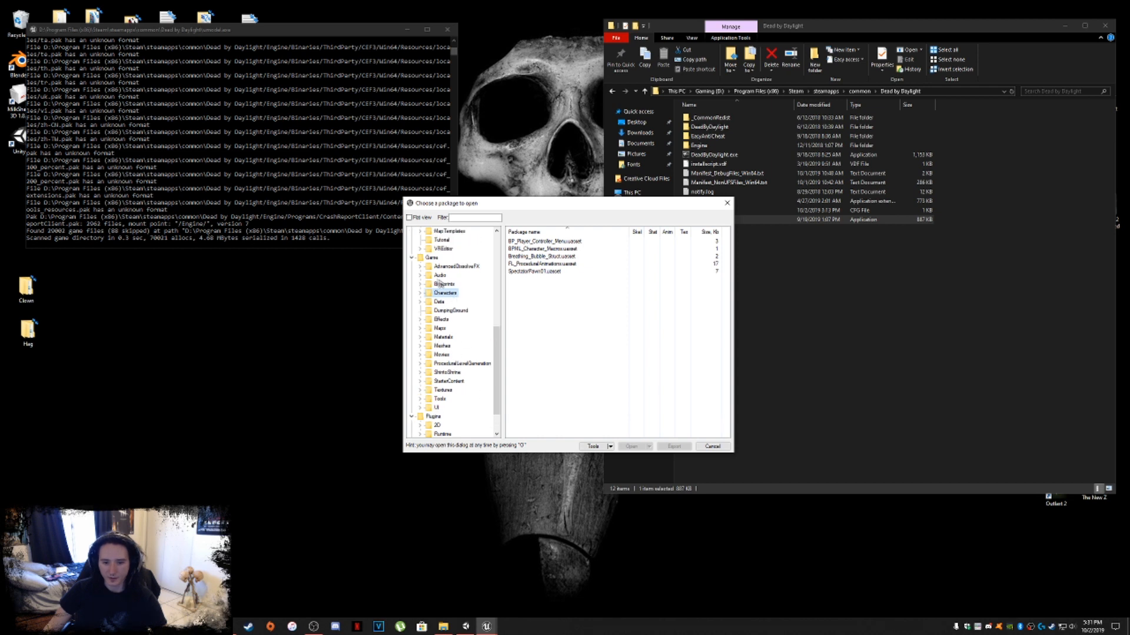
pyautogui.click(431, 258)
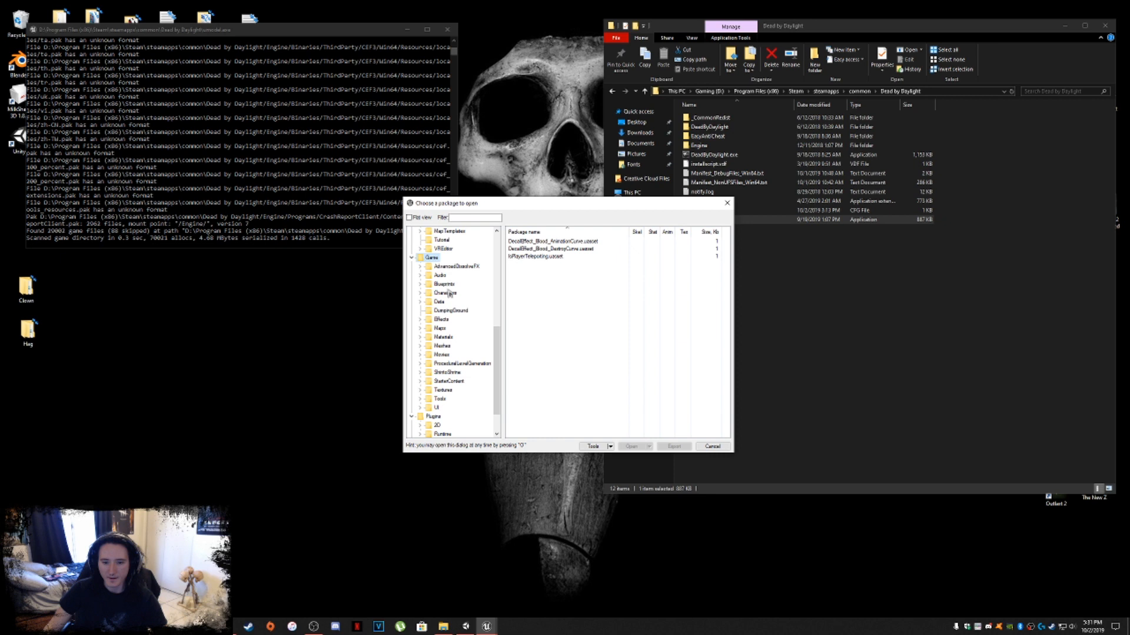
pyautogui.click(441, 275)
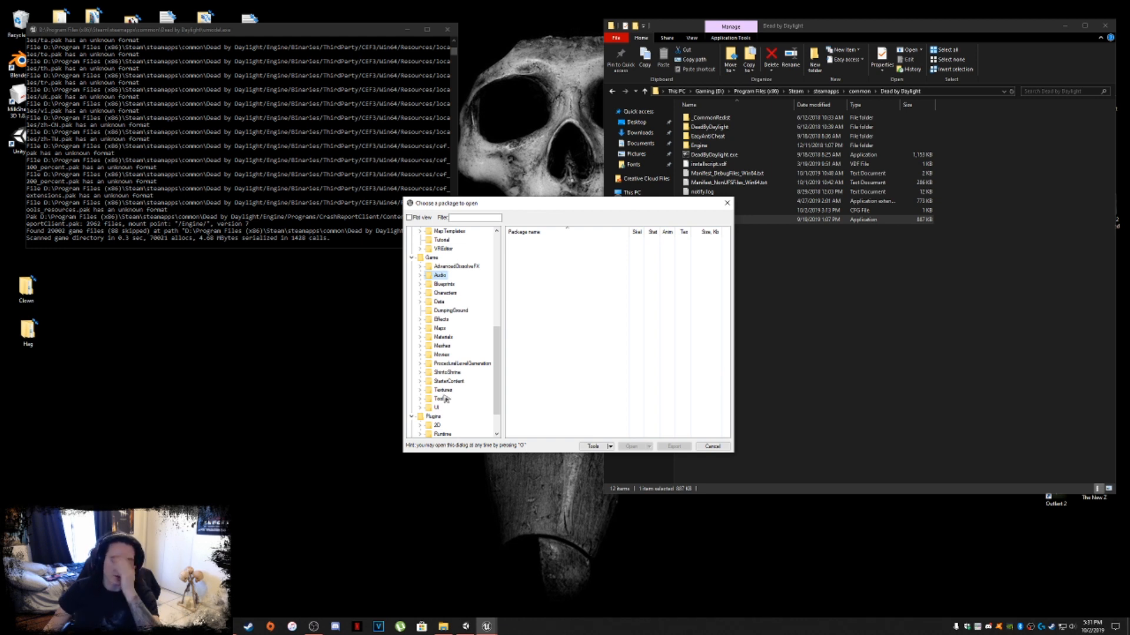
pyautogui.click(445, 293)
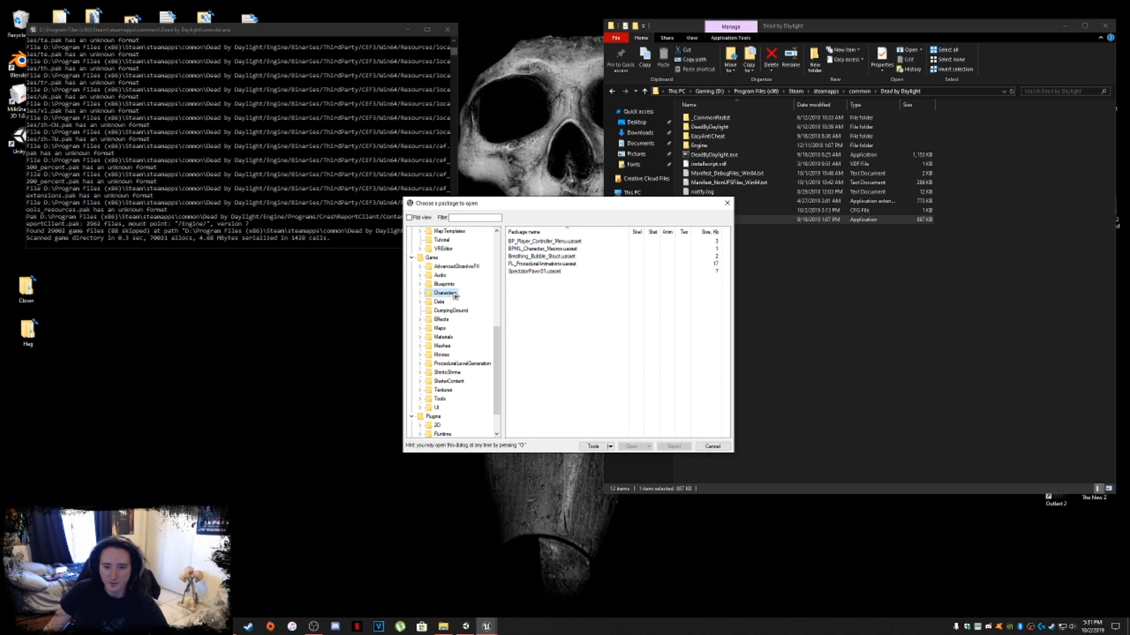
# Examine the subfolders of Meshes, including Environment, InteractableObjects and Props, and those of Textures, leaving both folders collapsed.
pyautogui.click(447, 347)
pyautogui.click(420, 346)
pyautogui.click(448, 355)
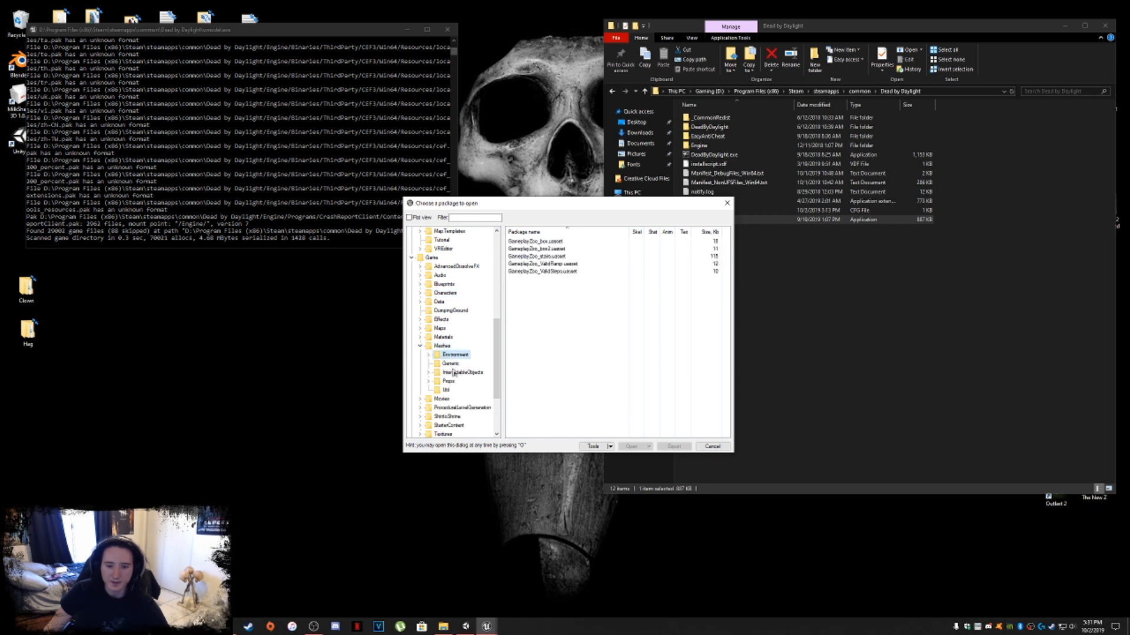
pyautogui.click(442, 373)
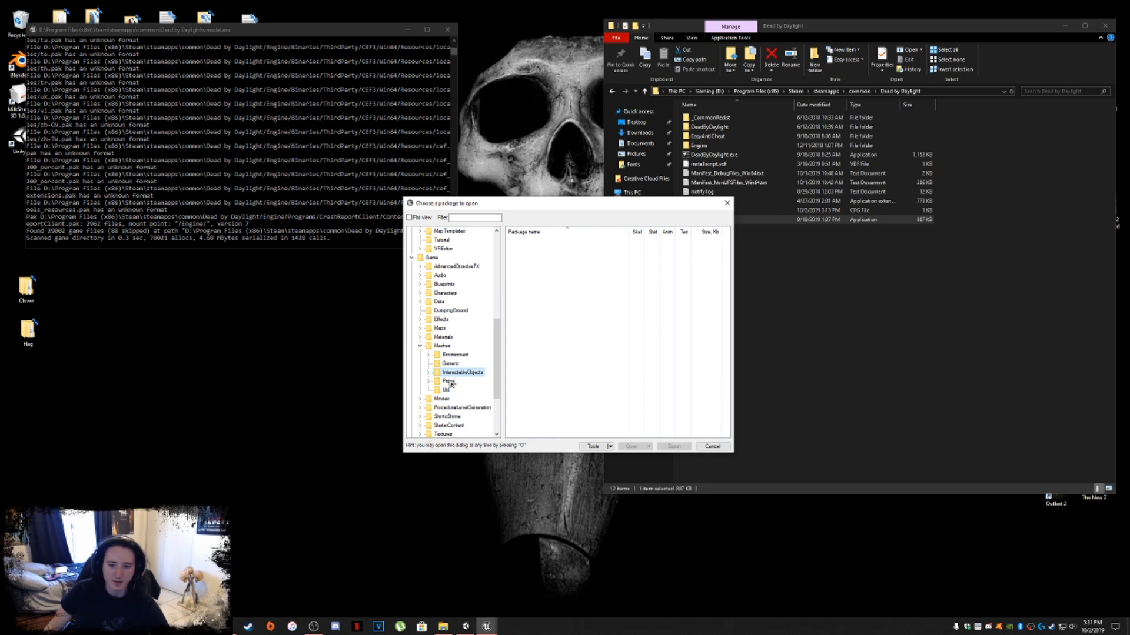
pyautogui.click(450, 382)
pyautogui.click(429, 382)
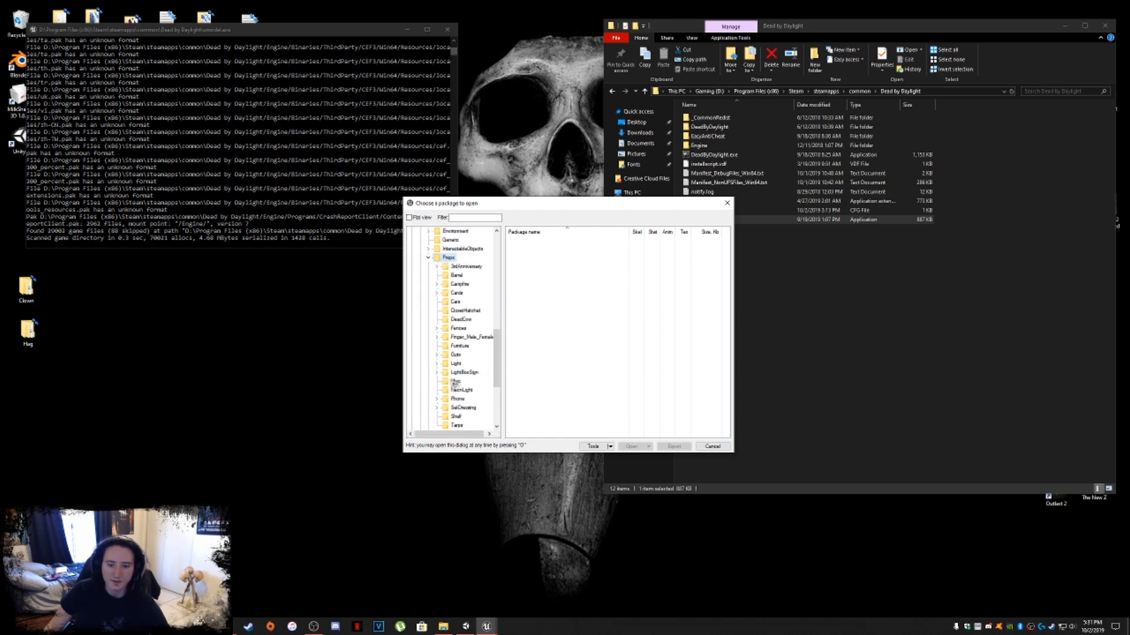
pyautogui.scroll(2, 464, 374)
pyautogui.click(429, 312)
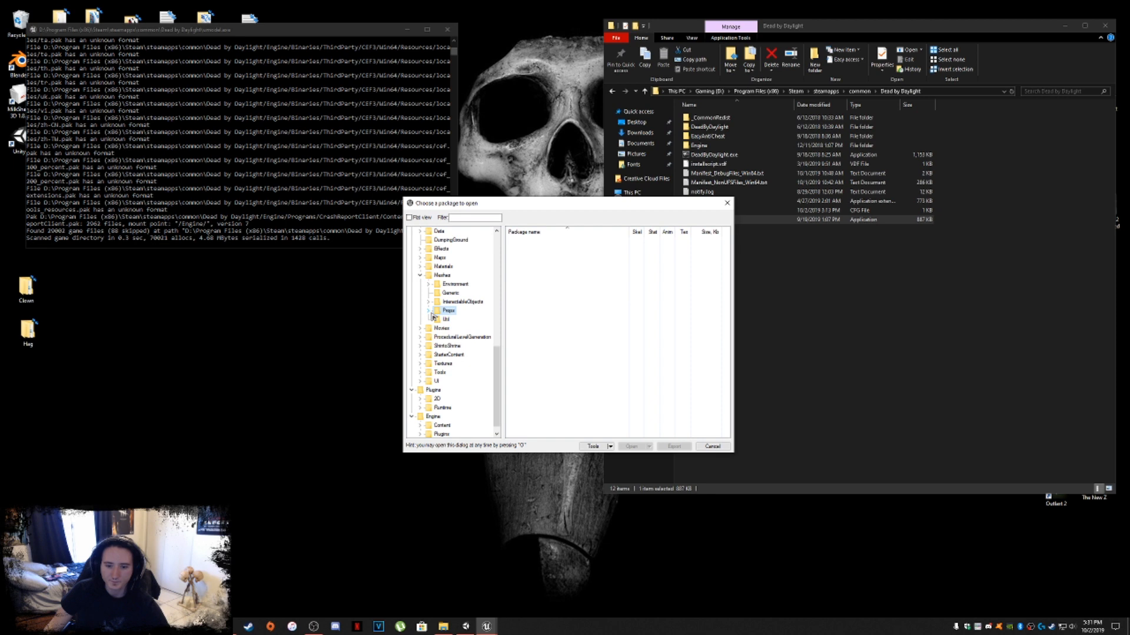
pyautogui.click(420, 275)
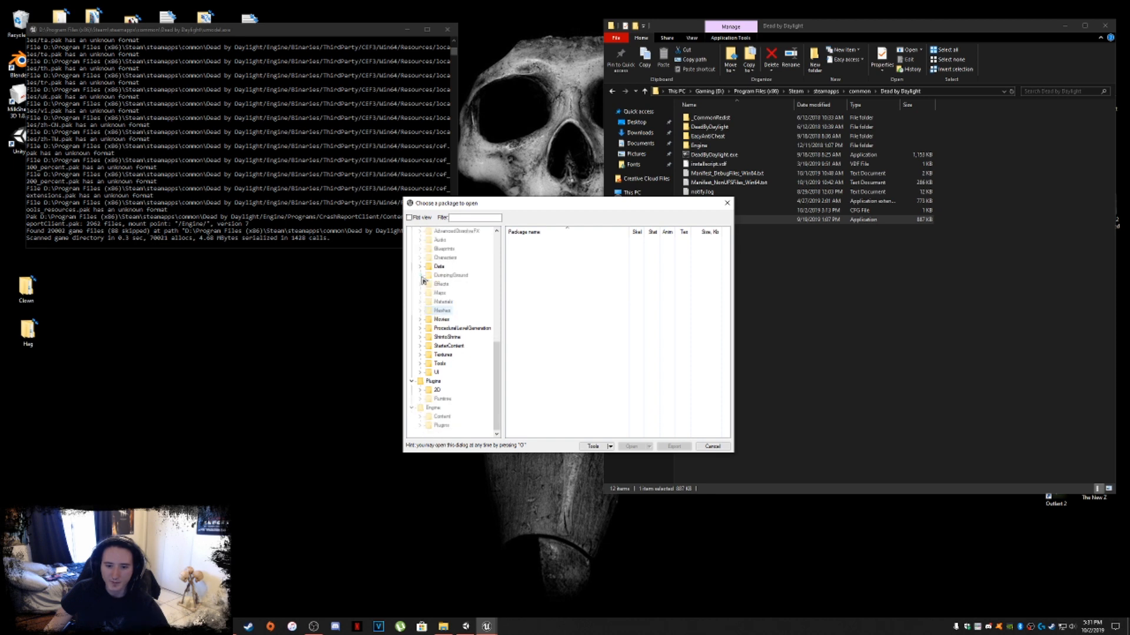
pyautogui.click(452, 355)
pyautogui.click(420, 354)
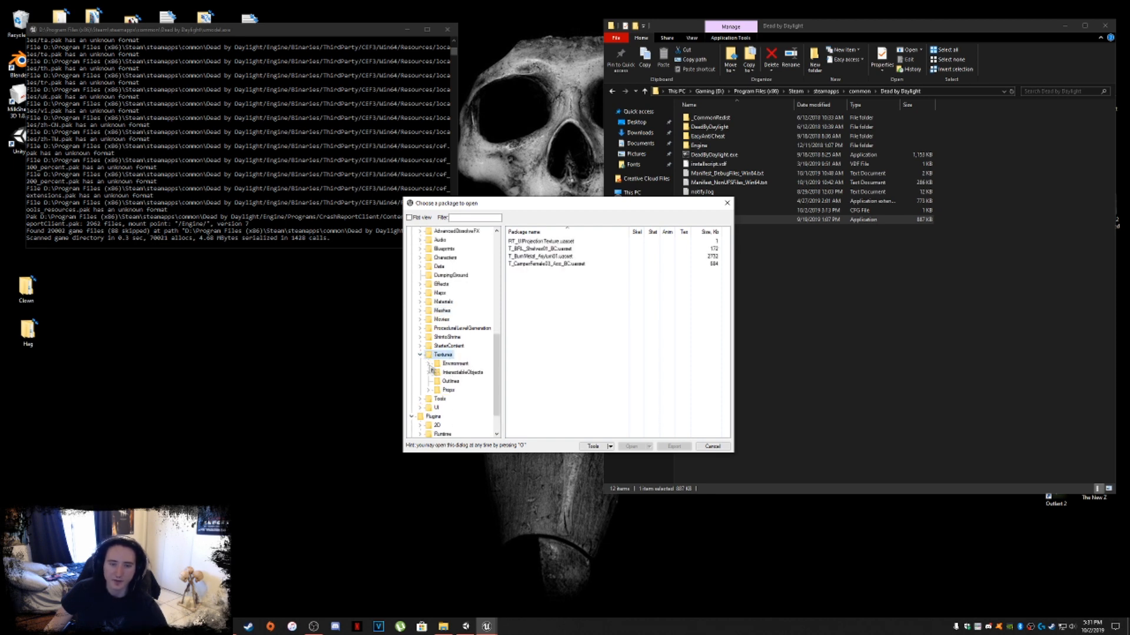
pyautogui.click(422, 355)
# Expand the Characters folder under Game, compare the Campers and Slashers packages, and expand Slashers to list its character folders.
pyautogui.scroll(3, 447, 358)
pyautogui.click(444, 339)
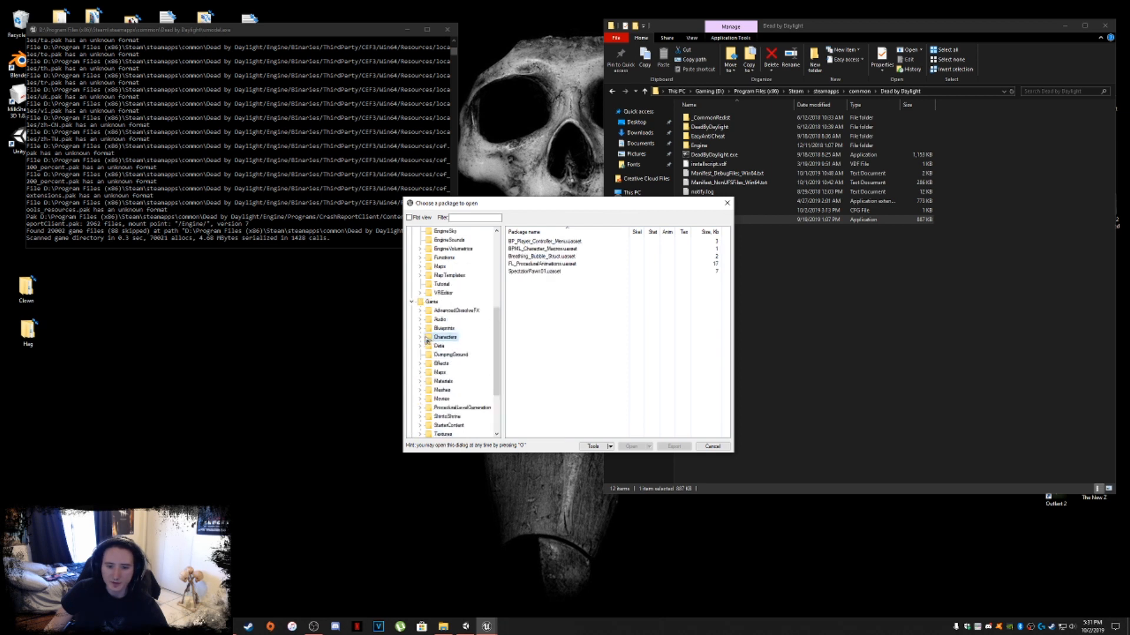
pyautogui.click(420, 338)
pyautogui.click(451, 346)
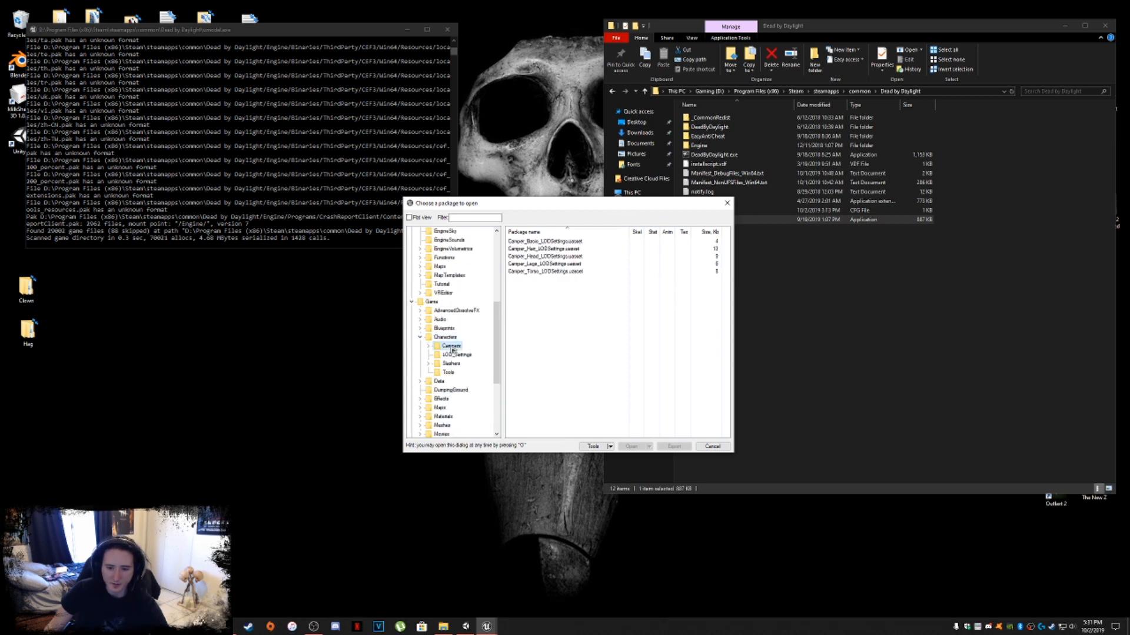
pyautogui.click(456, 365)
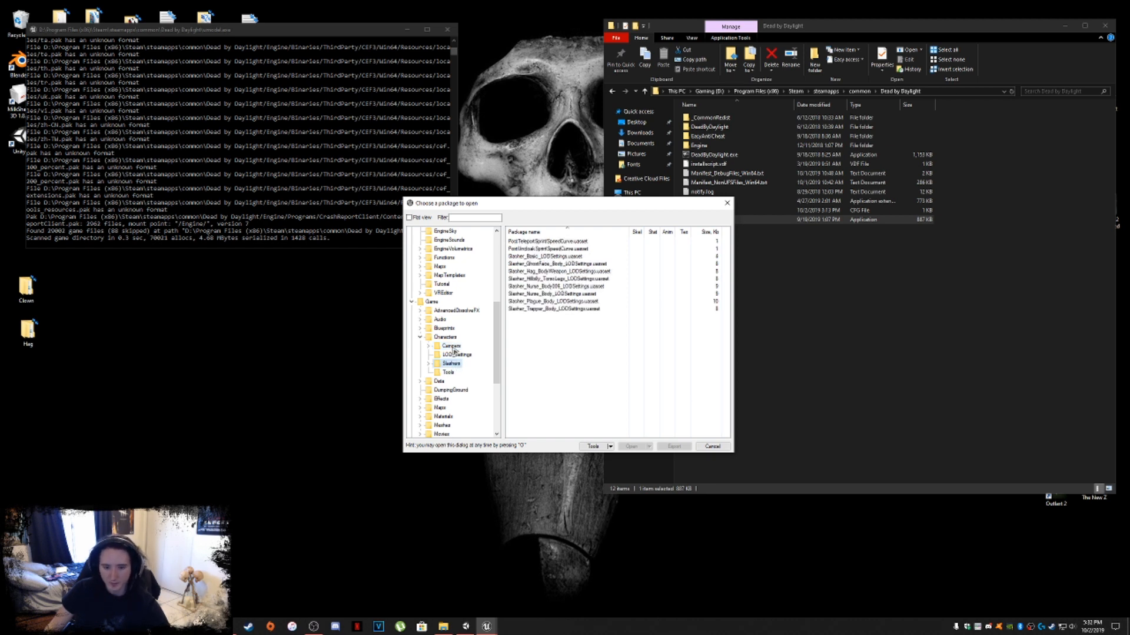
pyautogui.click(452, 347)
pyautogui.click(452, 363)
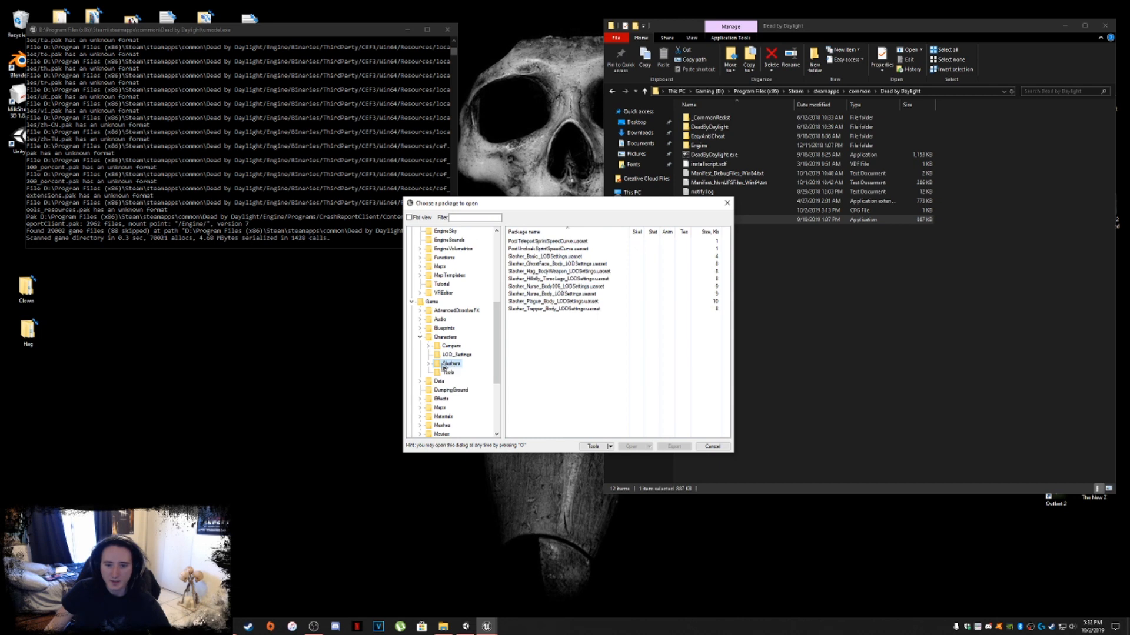
pyautogui.click(429, 364)
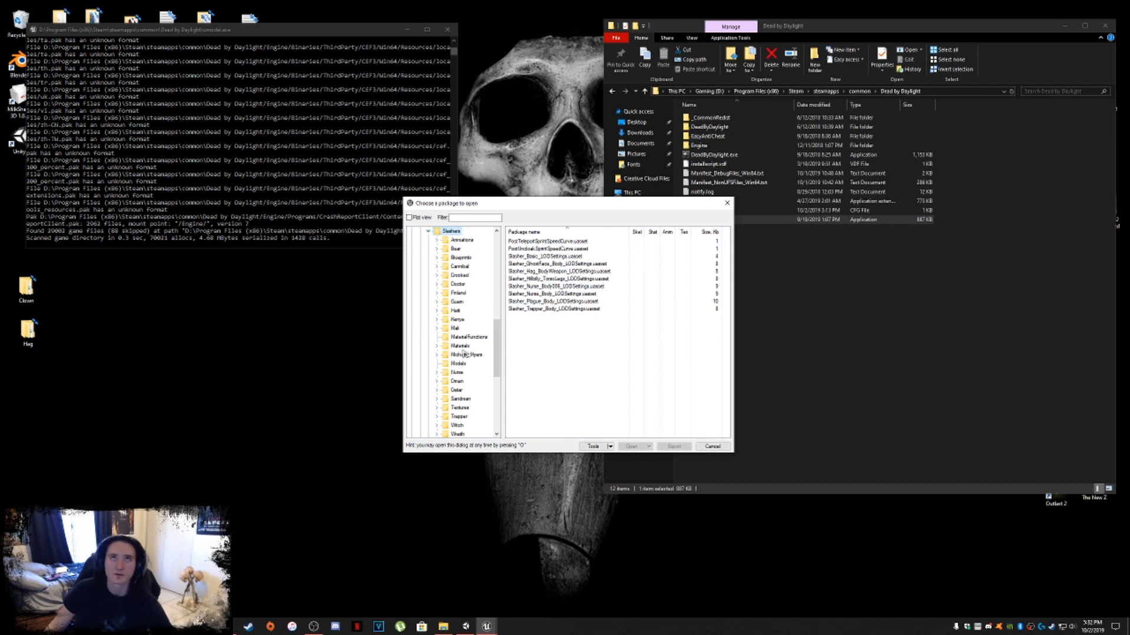
# Examine the packages in the Guam, Haiti, Kenya, Mali, Qatar and Oman folders under Slashers.
pyautogui.click(464, 303)
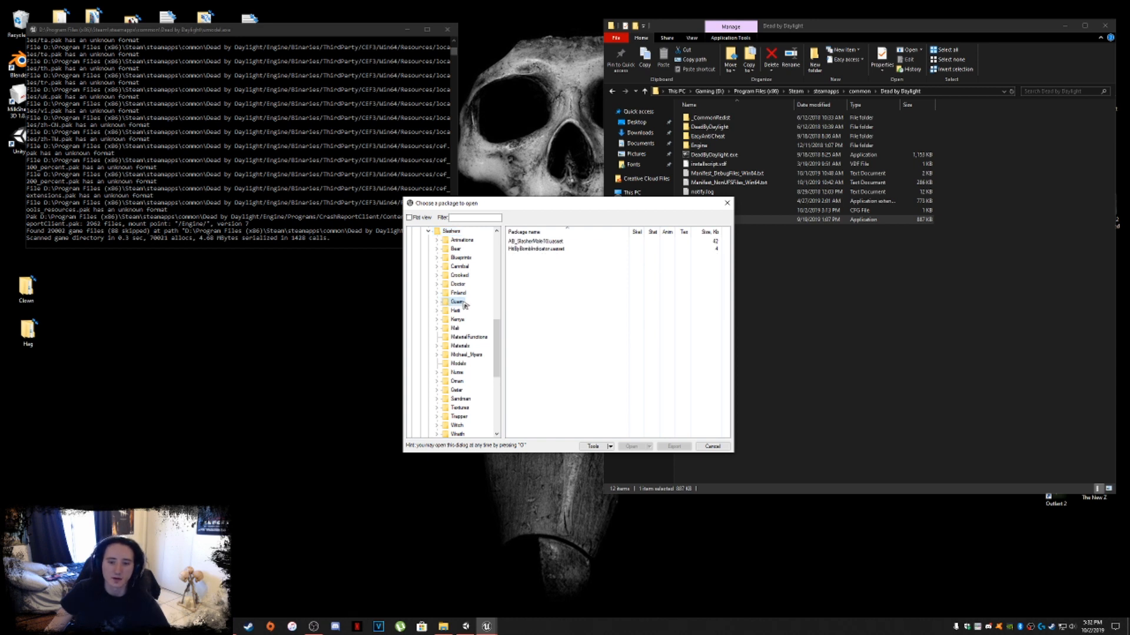
pyautogui.click(455, 311)
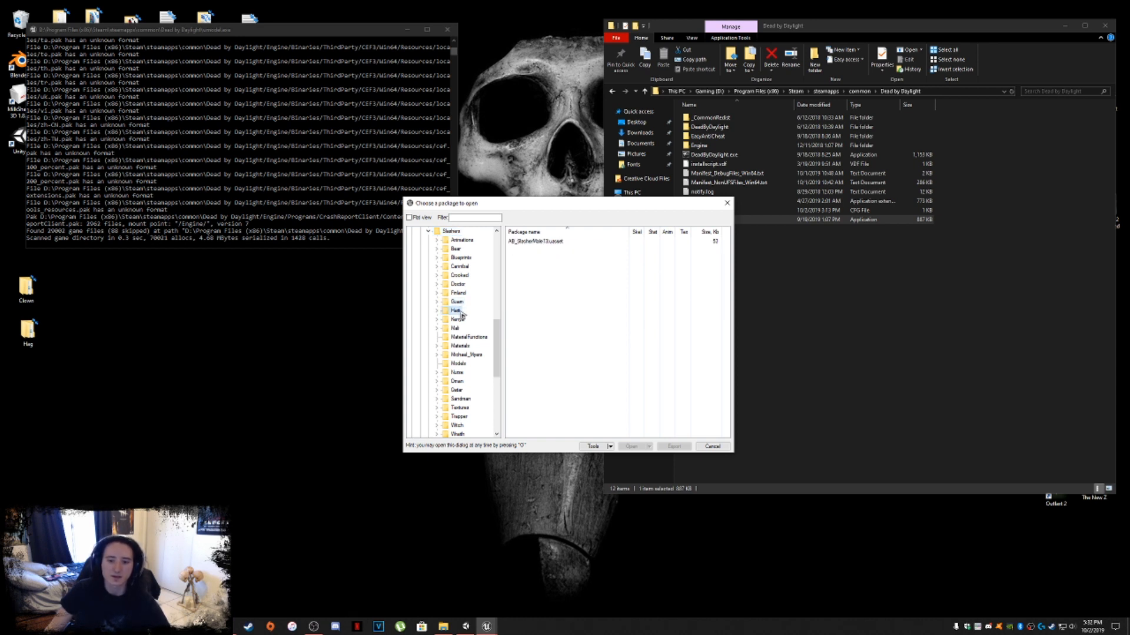
pyautogui.click(464, 321)
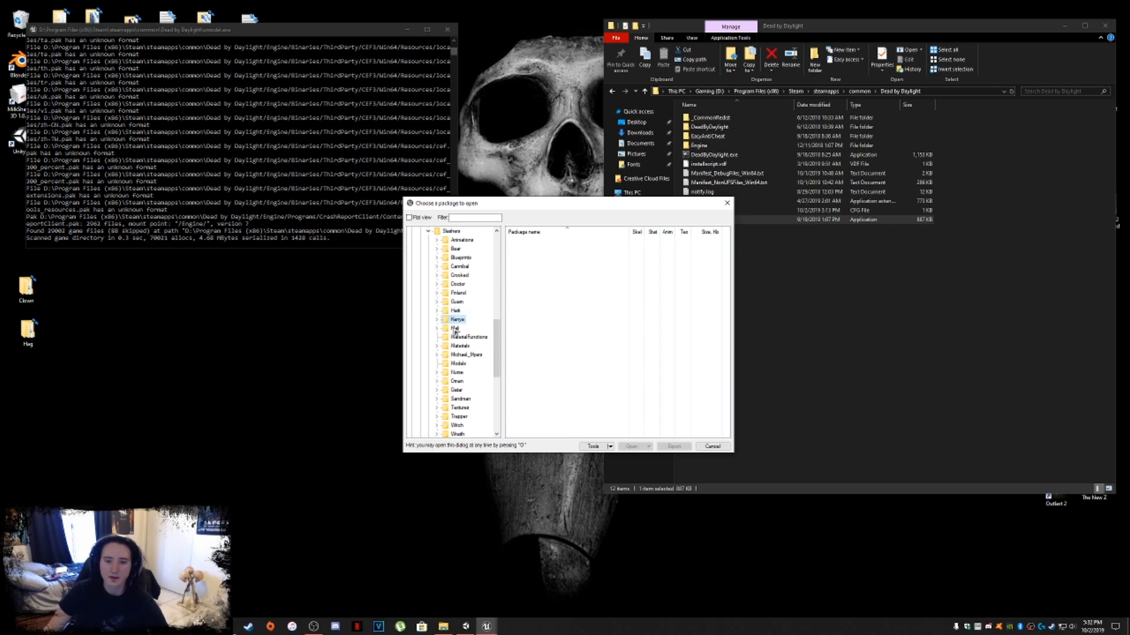
pyautogui.click(458, 329)
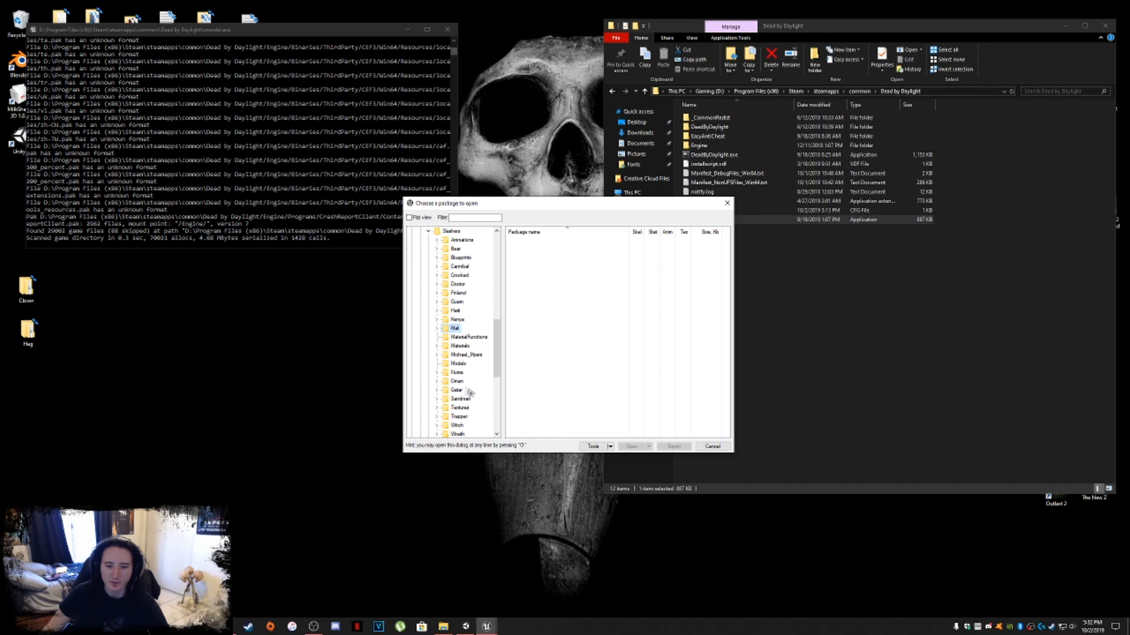
pyautogui.scroll(-1, 467, 412)
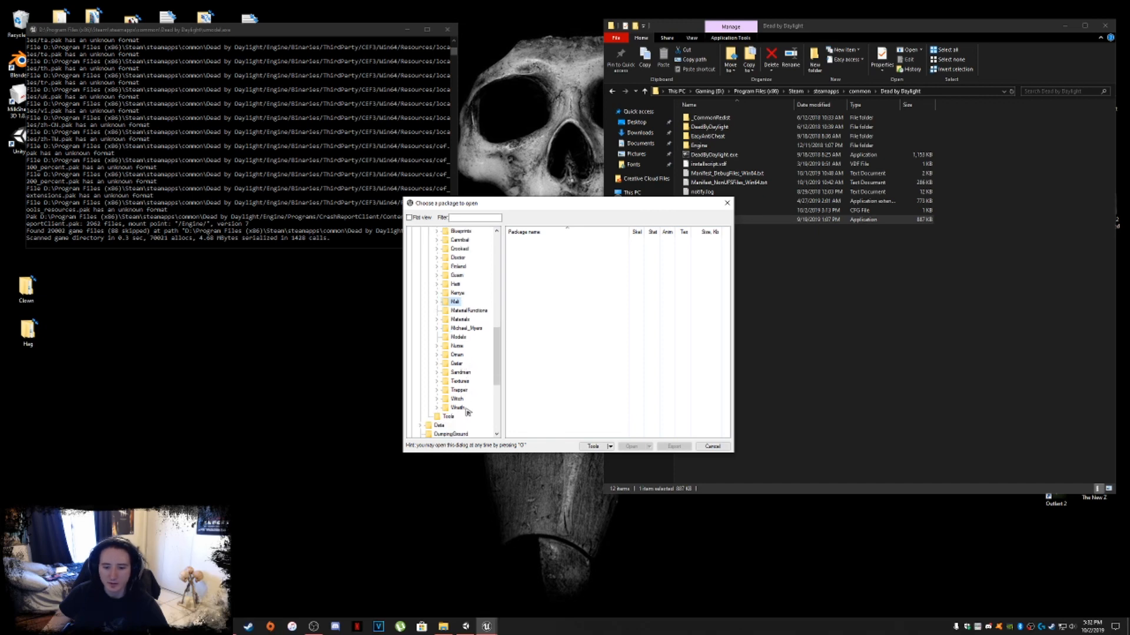
pyautogui.scroll(1, 469, 400)
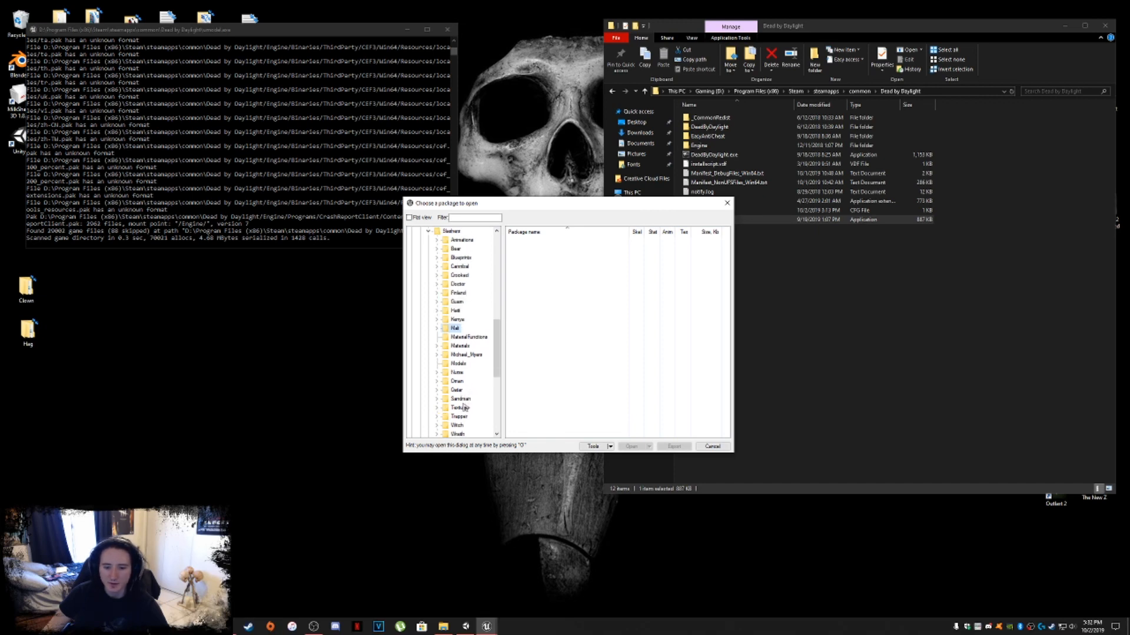
pyautogui.click(458, 389)
pyautogui.click(457, 381)
pyautogui.scroll(1, 474, 394)
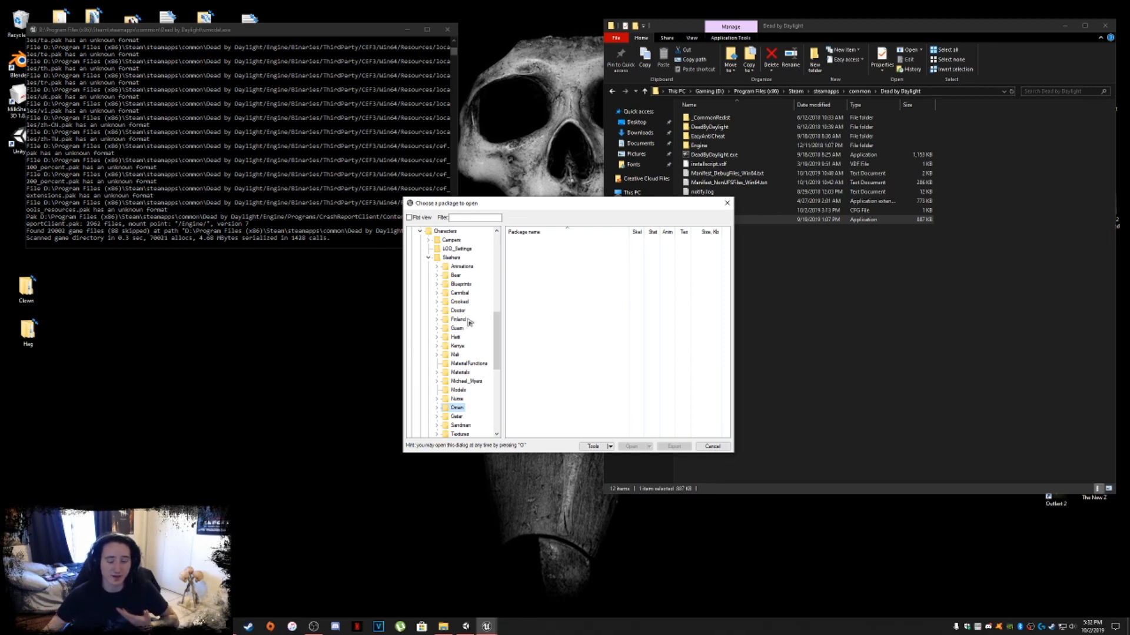
pyautogui.click(454, 355)
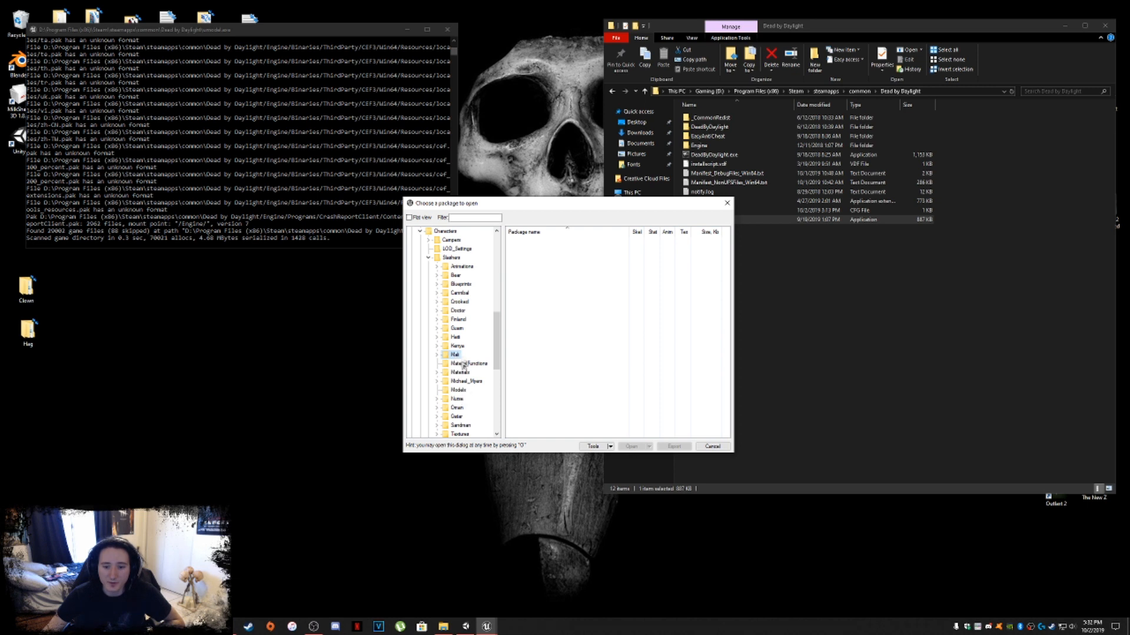
# Expand the Guam folder under Slashers and its AnimSequences subfolder.
pyautogui.click(457, 329)
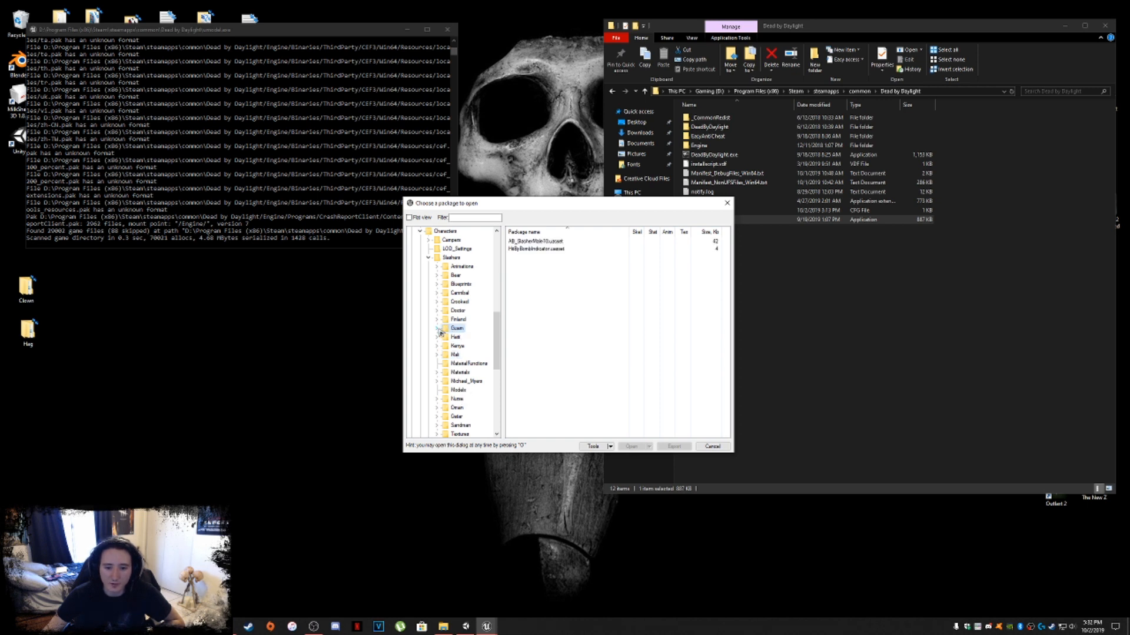
pyautogui.click(438, 329)
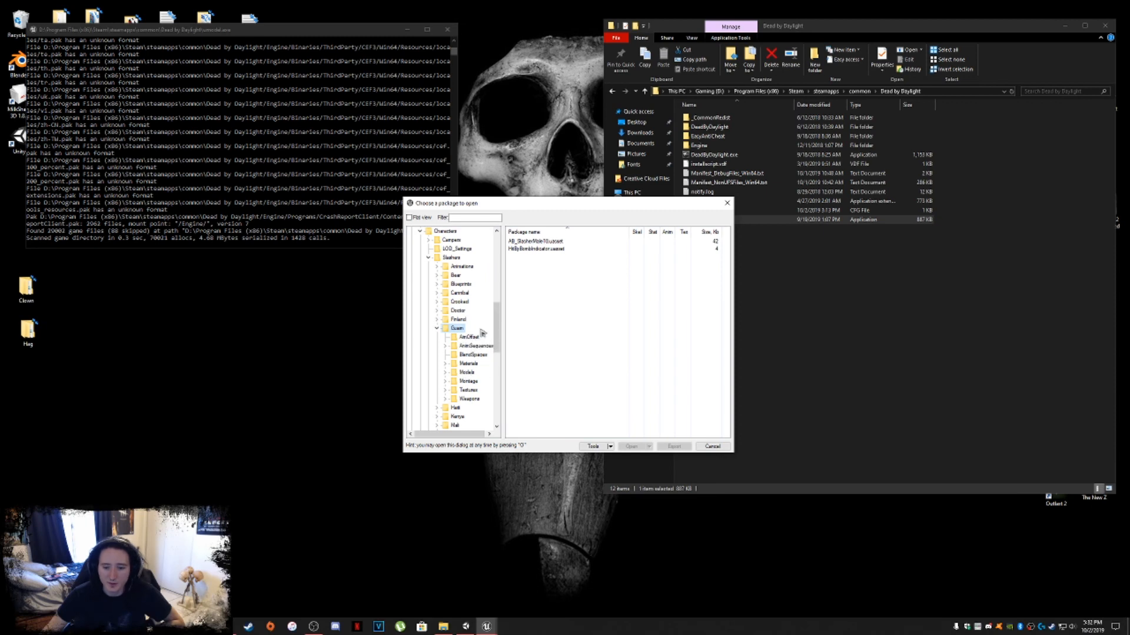
pyautogui.click(469, 349)
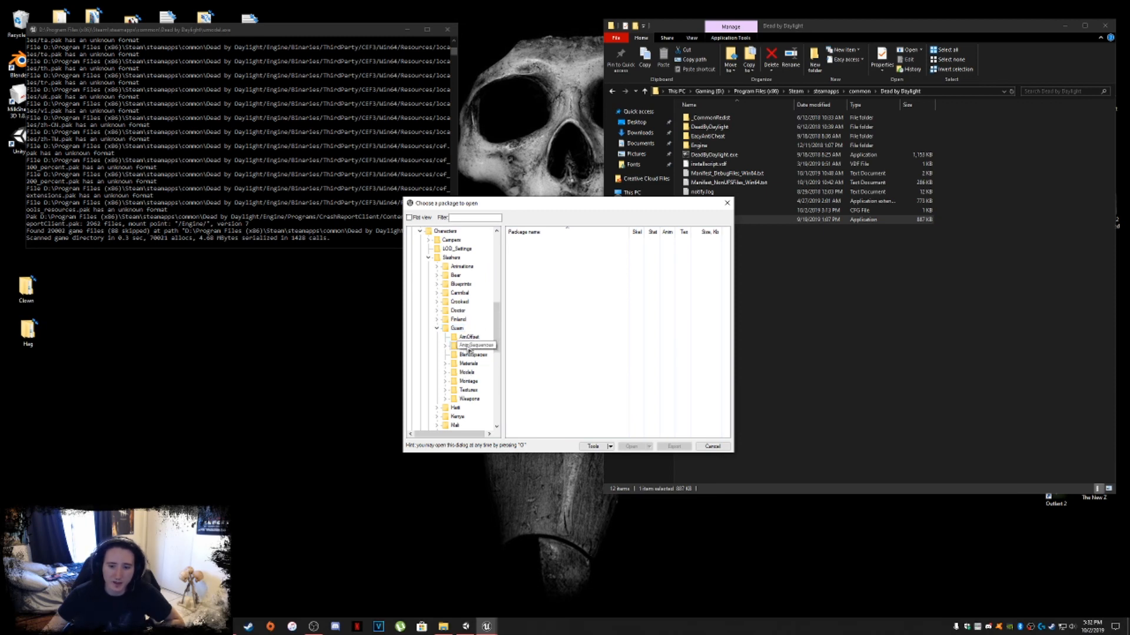
pyautogui.doubleClick(459, 348)
pyautogui.click(446, 346)
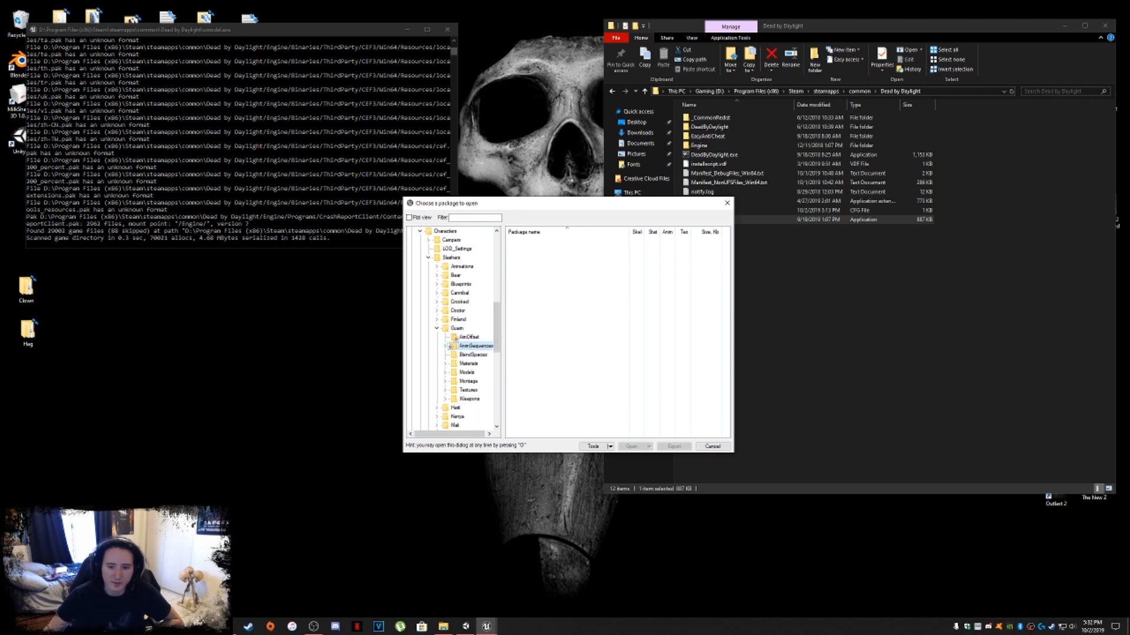
pyautogui.click(445, 346)
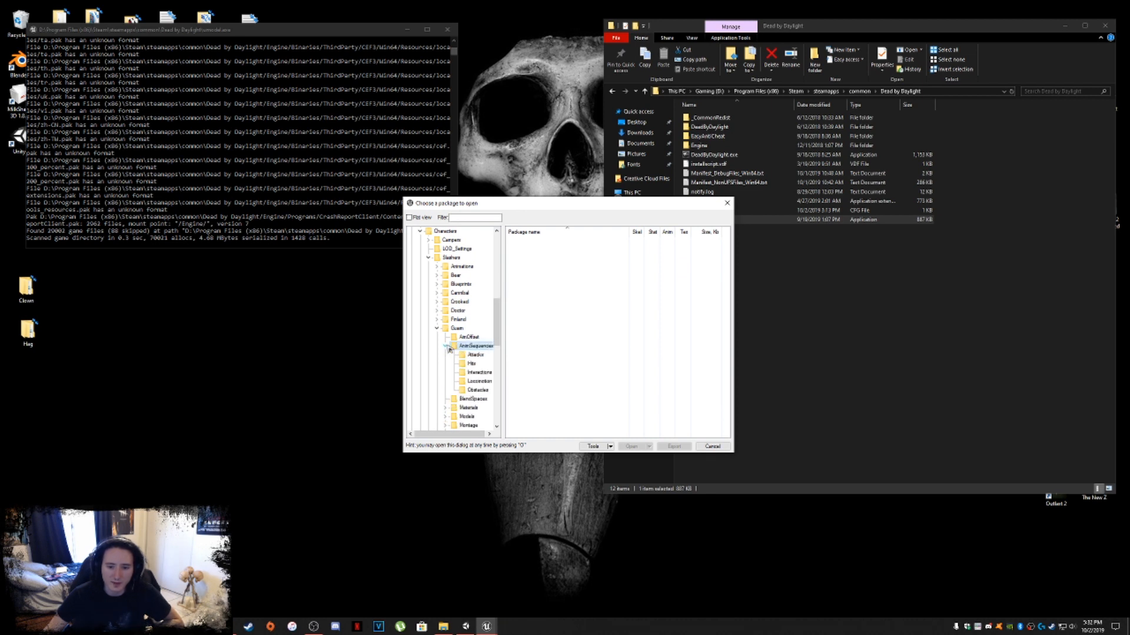
# Examine Guam's Obstacles, Locomotion and Interactions animation packages, including GK_Mori01.uasset, and leave AnimSequences collapsed.
pyautogui.click(478, 390)
pyautogui.click(478, 381)
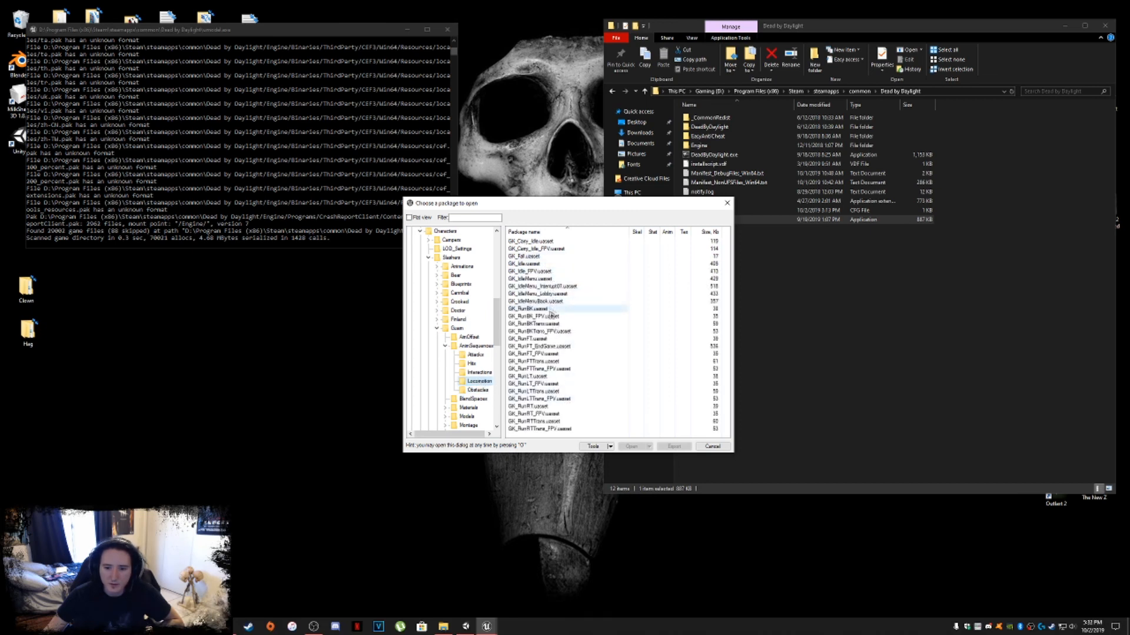
pyautogui.click(480, 373)
pyautogui.click(526, 377)
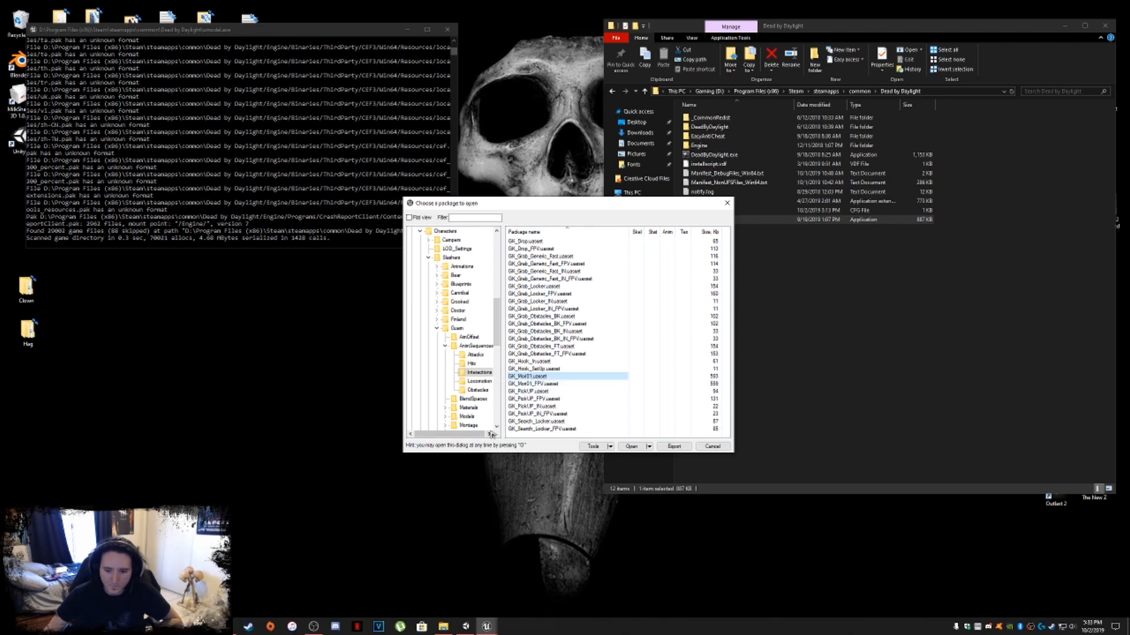
pyautogui.click(446, 347)
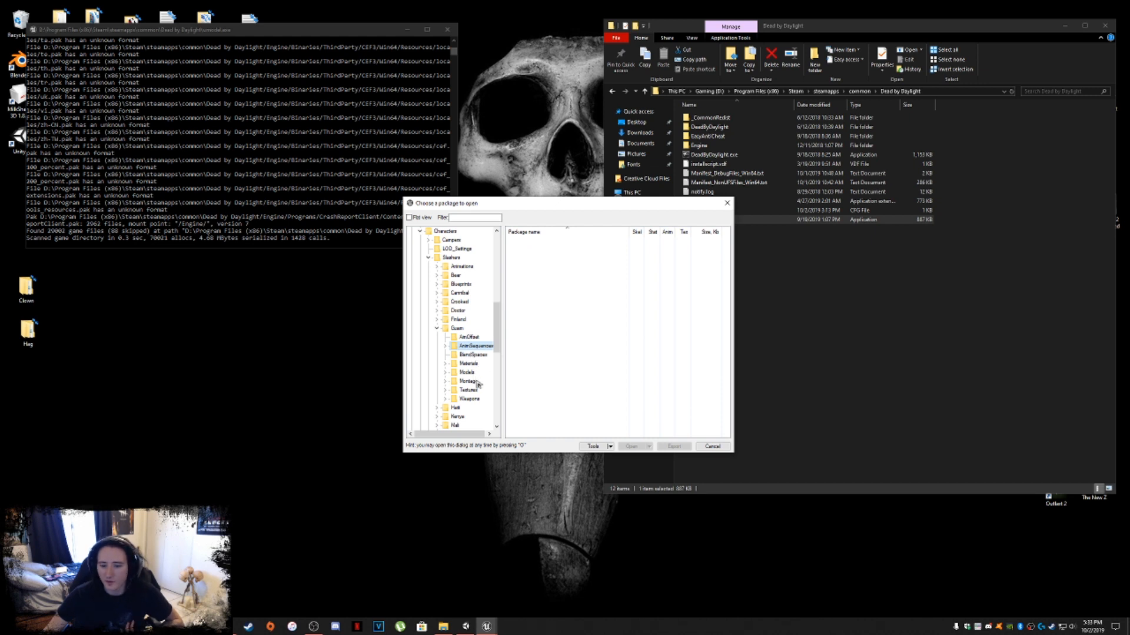
# Check Guam's Weapons, Textures and Montage folders for packages.
pyautogui.click(468, 398)
pyautogui.click(469, 390)
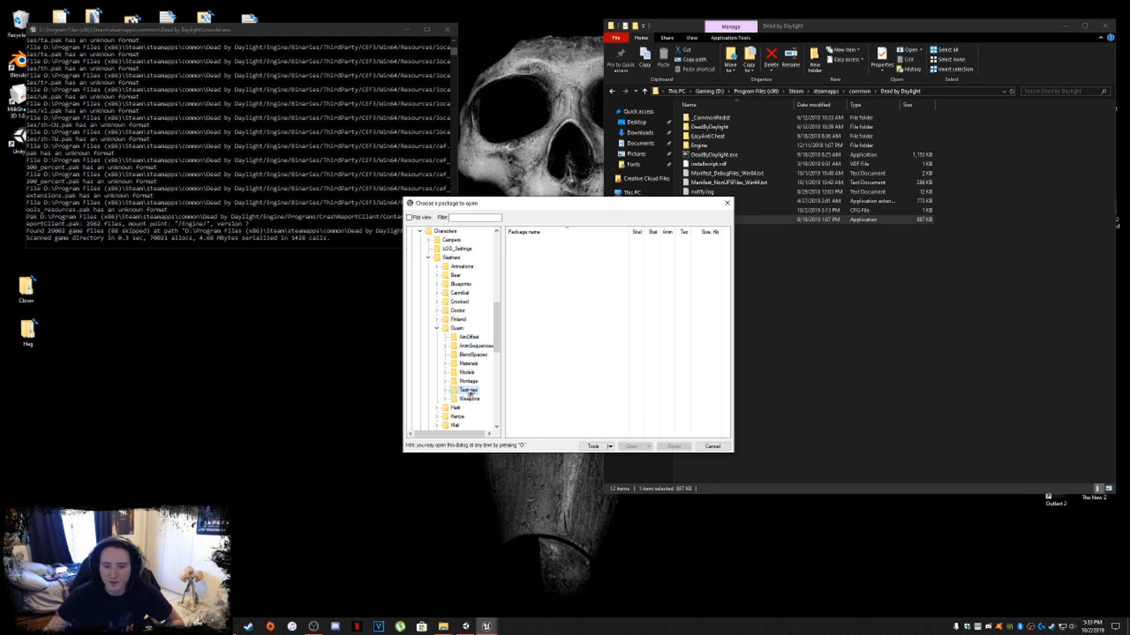
pyautogui.click(469, 381)
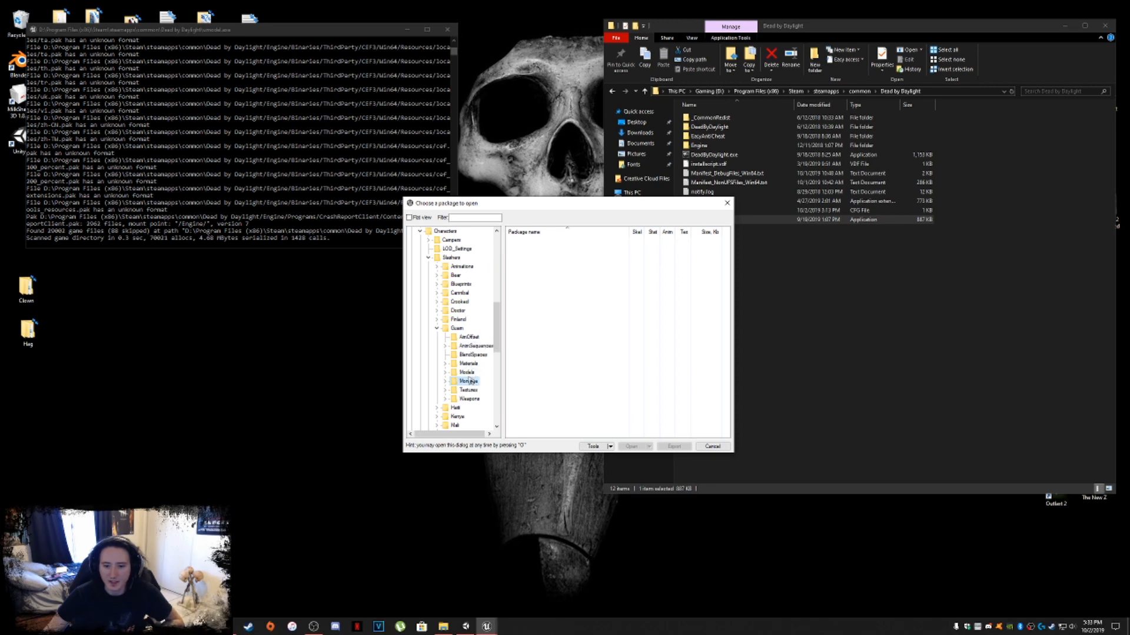
pyautogui.click(469, 398)
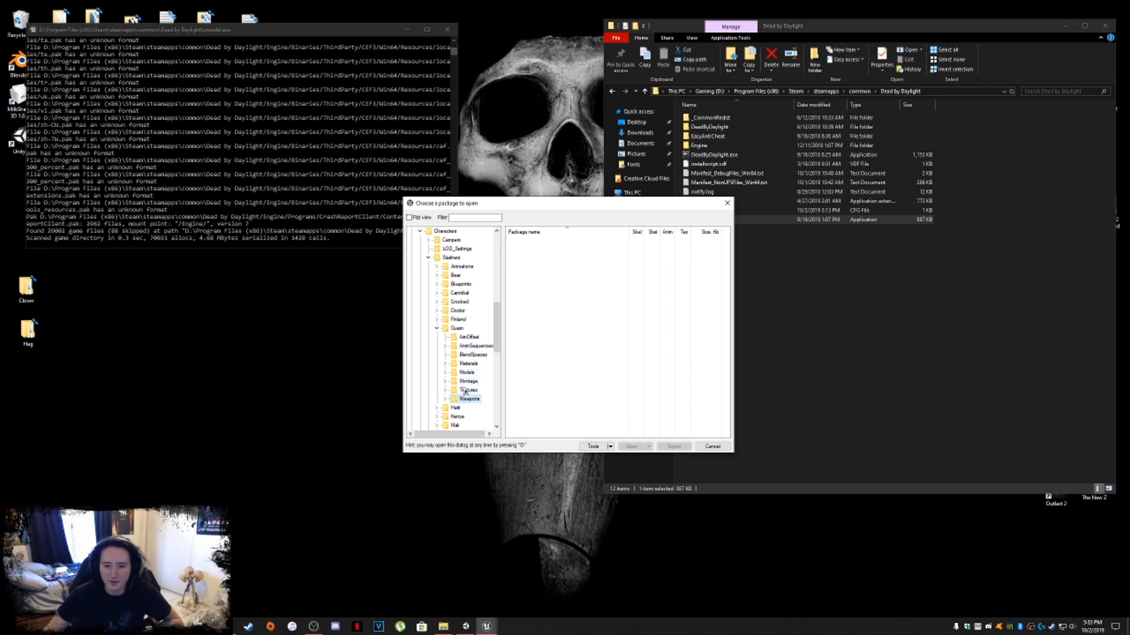
# Expand Guam's Models folder, compare the packages in Bodies and Heads, and leave the Heads packages listed.
pyautogui.click(466, 372)
pyautogui.click(446, 373)
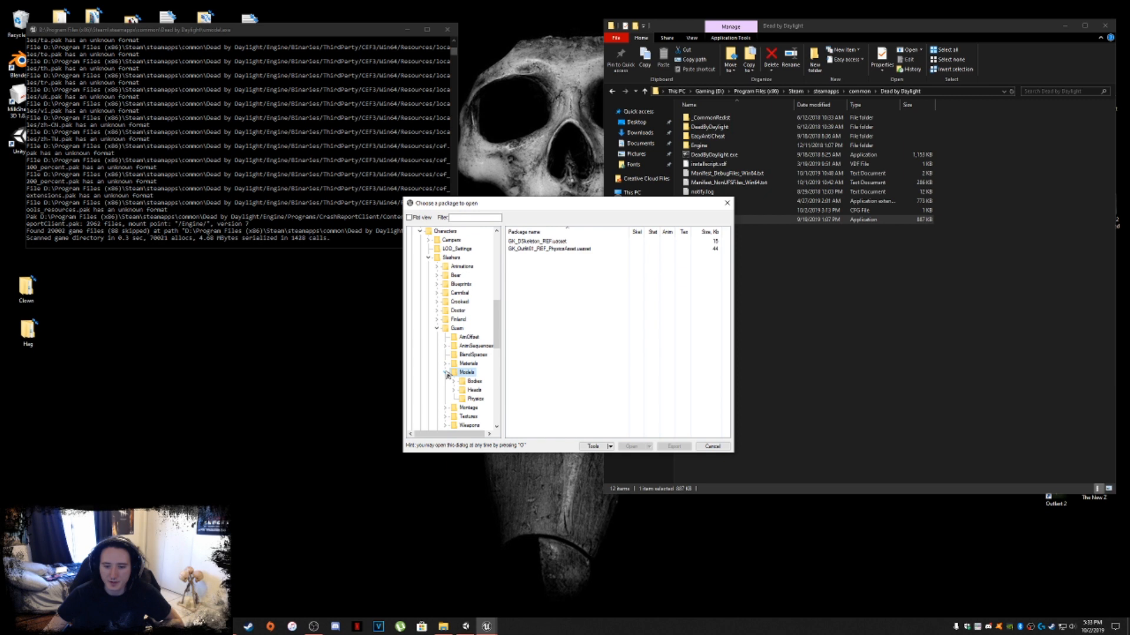
pyautogui.click(474, 381)
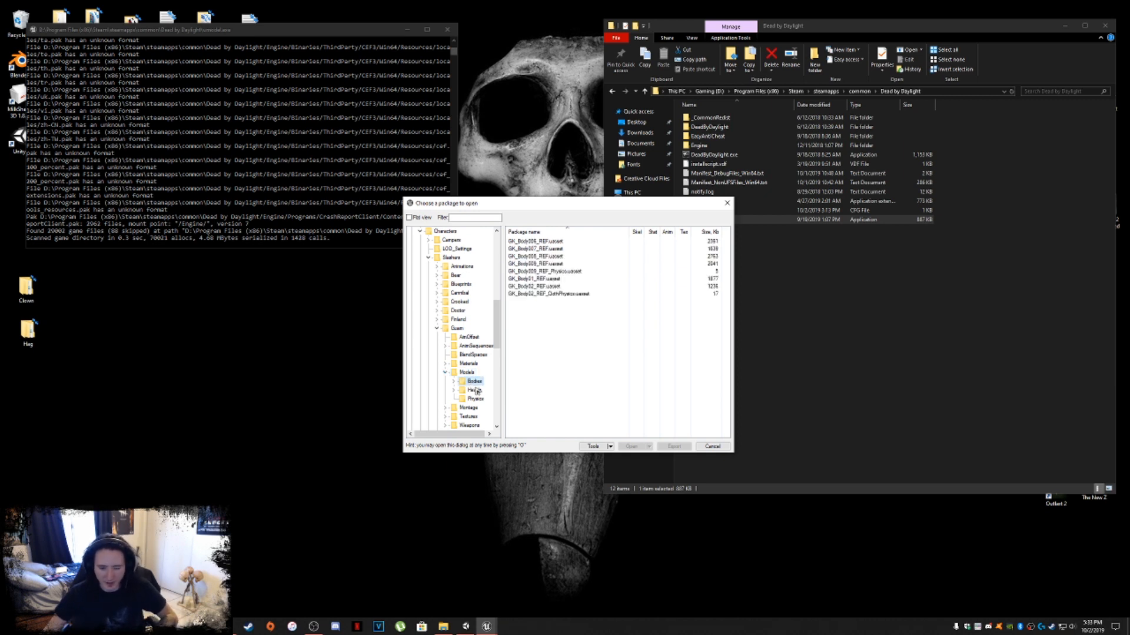
pyautogui.click(474, 390)
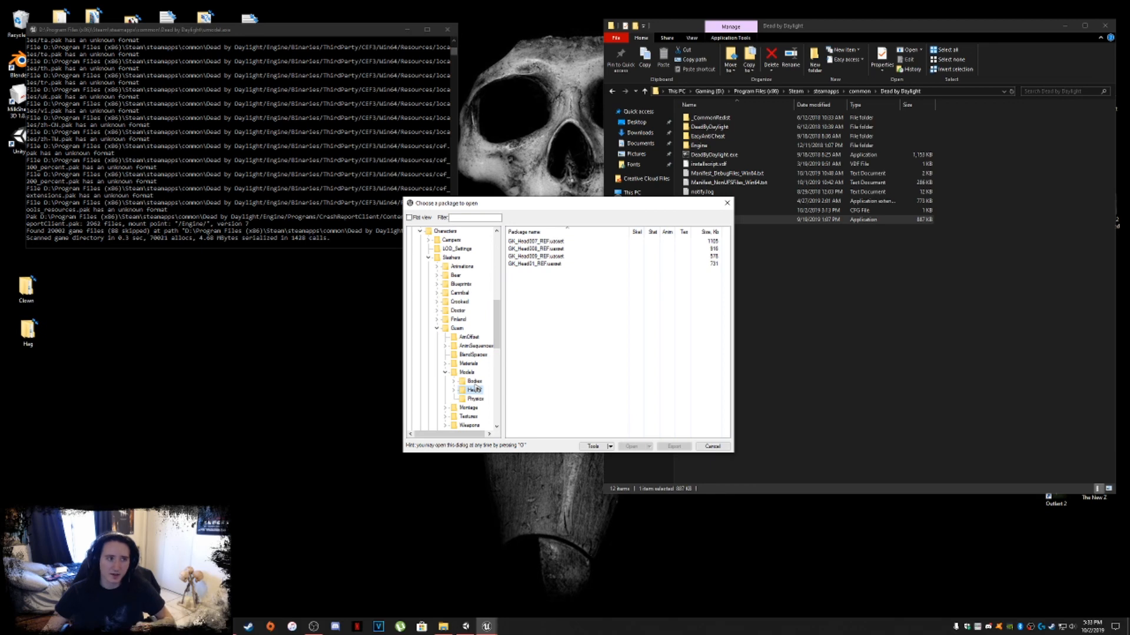
pyautogui.click(474, 383)
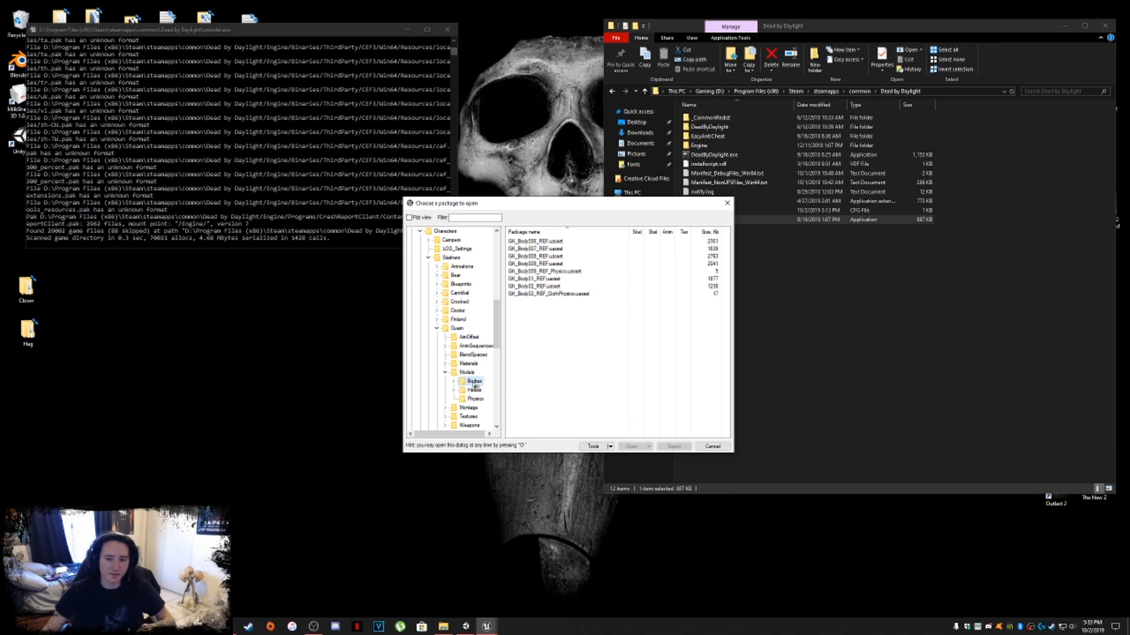
pyautogui.click(475, 390)
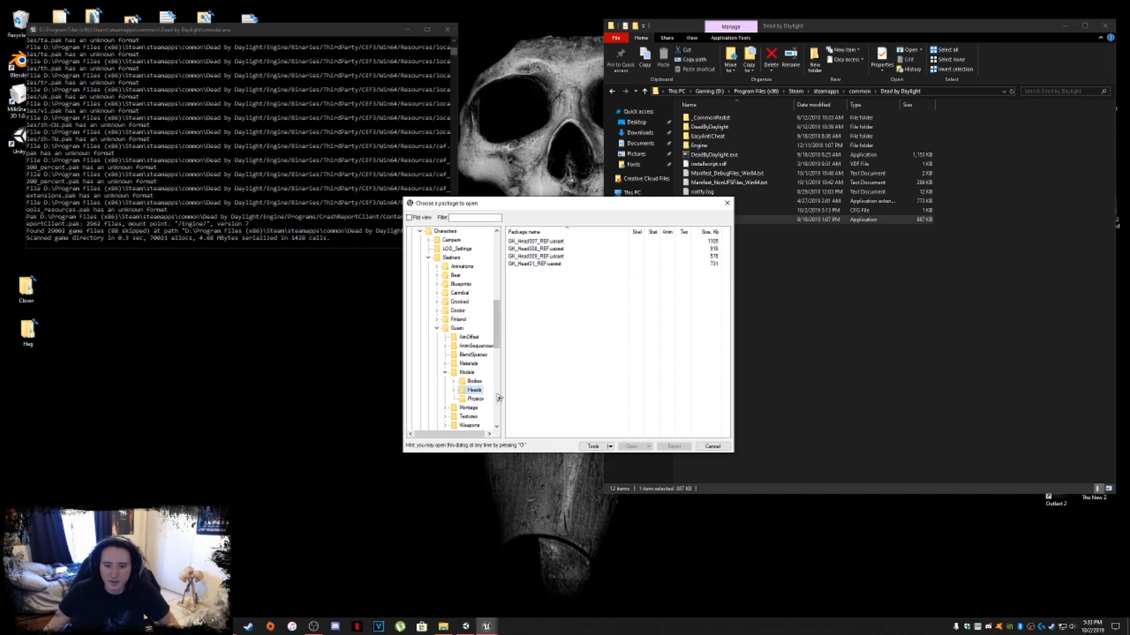
# Open GK_Head009_REF.uasset from Guam's Heads folder and inspect the head model up close from several angles.
pyautogui.click(546, 259)
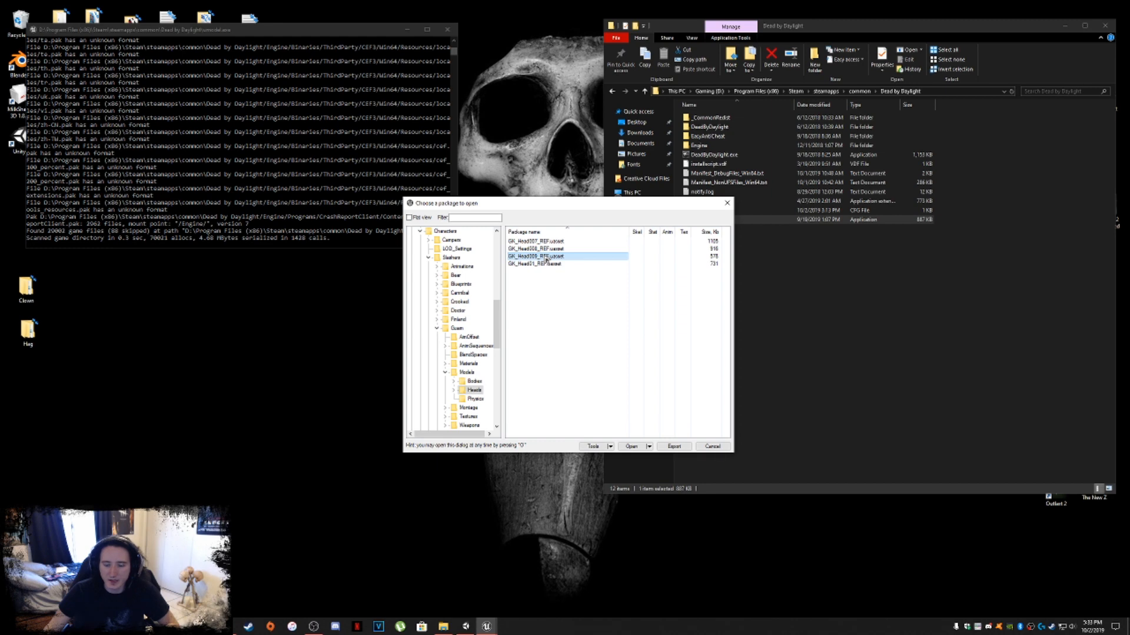
pyautogui.doubleClick(546, 259)
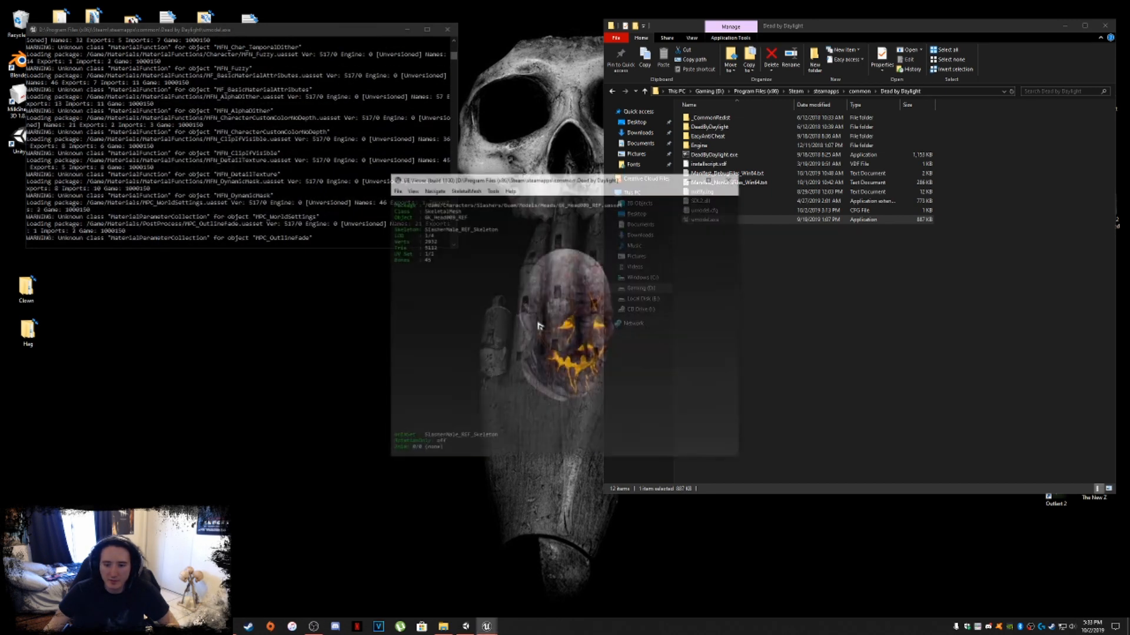
pyautogui.scroll(5, 572, 325)
pyautogui.moveTo(571, 324); pyautogui.dragTo(552, 311)
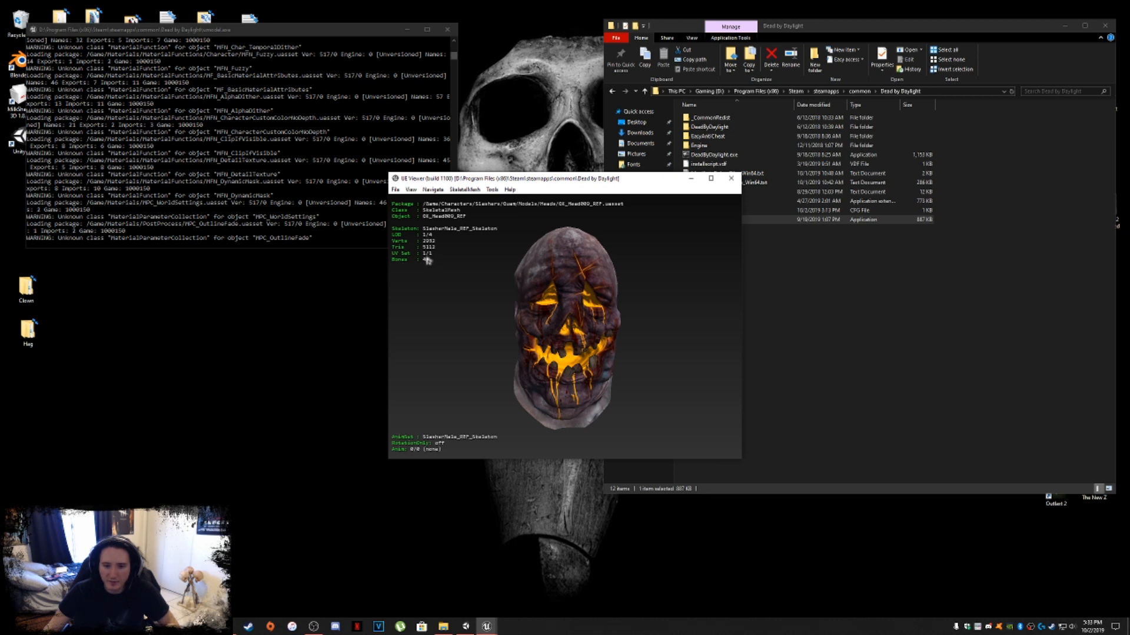
pyautogui.moveTo(563, 252); pyautogui.dragTo(619, 276)
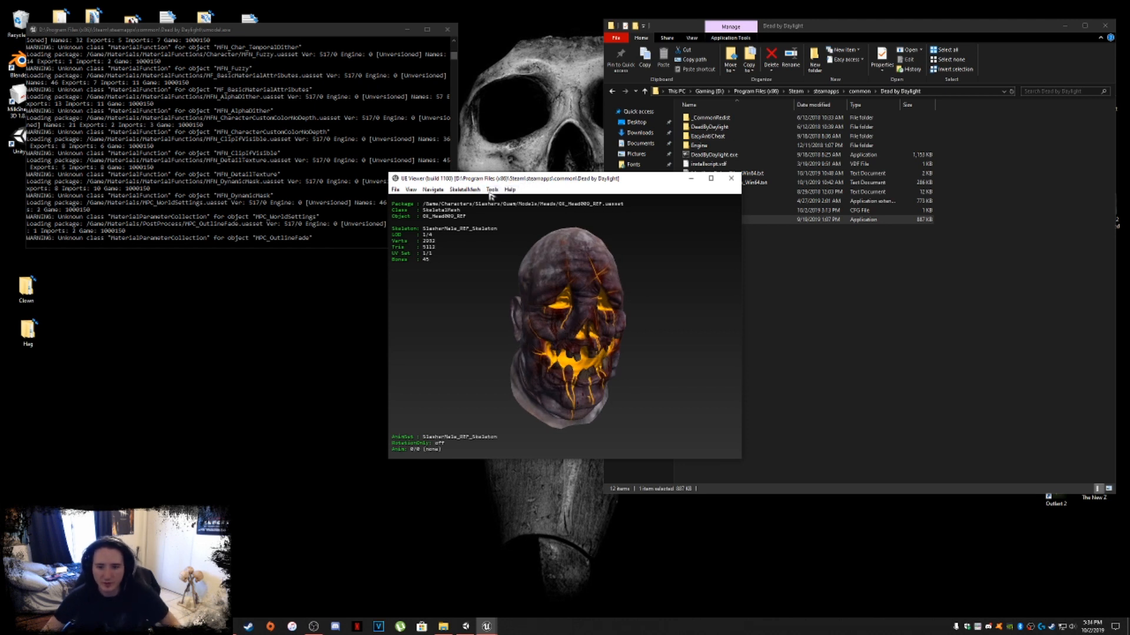
# Export the current head model to the UmodelExport folder with the default options: ActorX mesh formats and TGA textures.
pyautogui.click(492, 191)
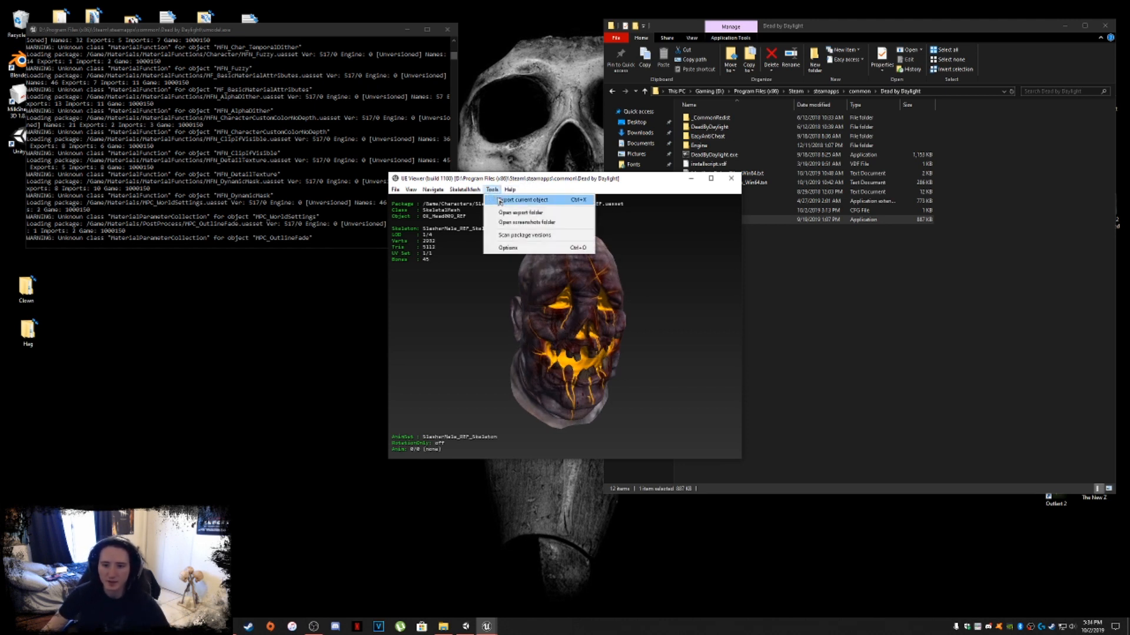
pyautogui.click(518, 200)
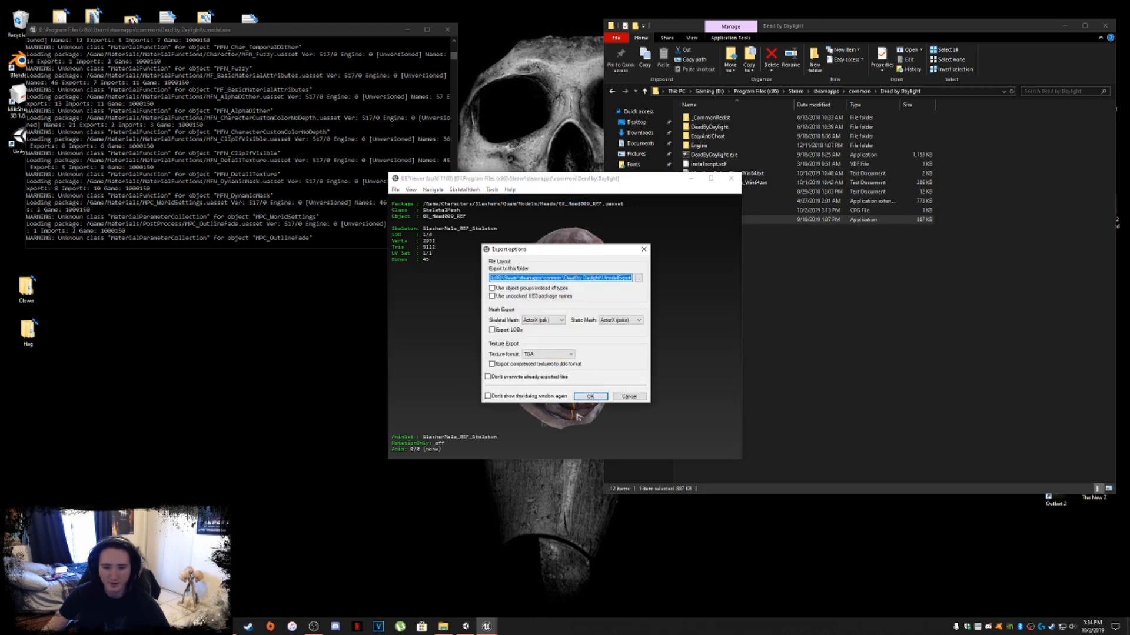
pyautogui.click(590, 397)
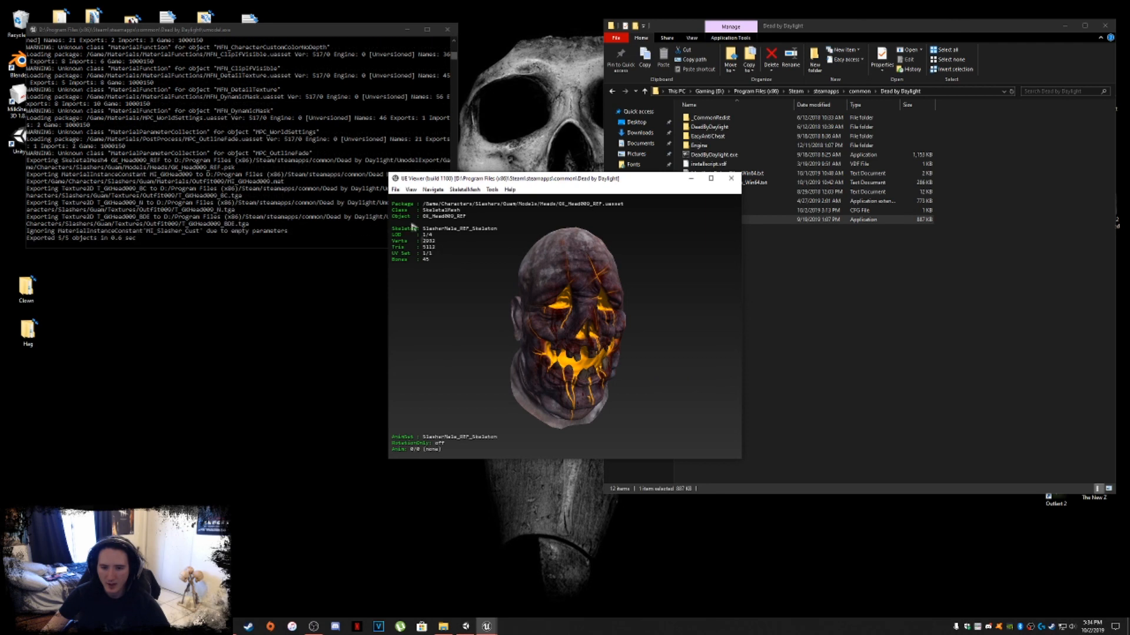
# Return to the package chooser, expand the ACC folder under Guam's Heads, and select its Face subfolder.
pyautogui.click(395, 190)
pyautogui.click(400, 200)
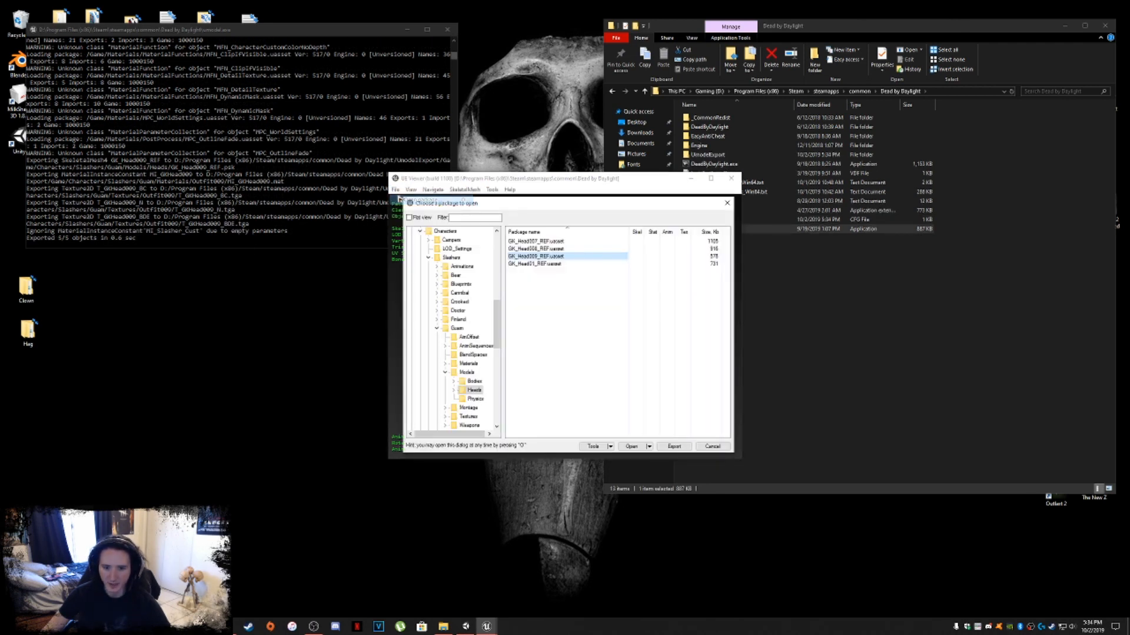
pyautogui.click(455, 390)
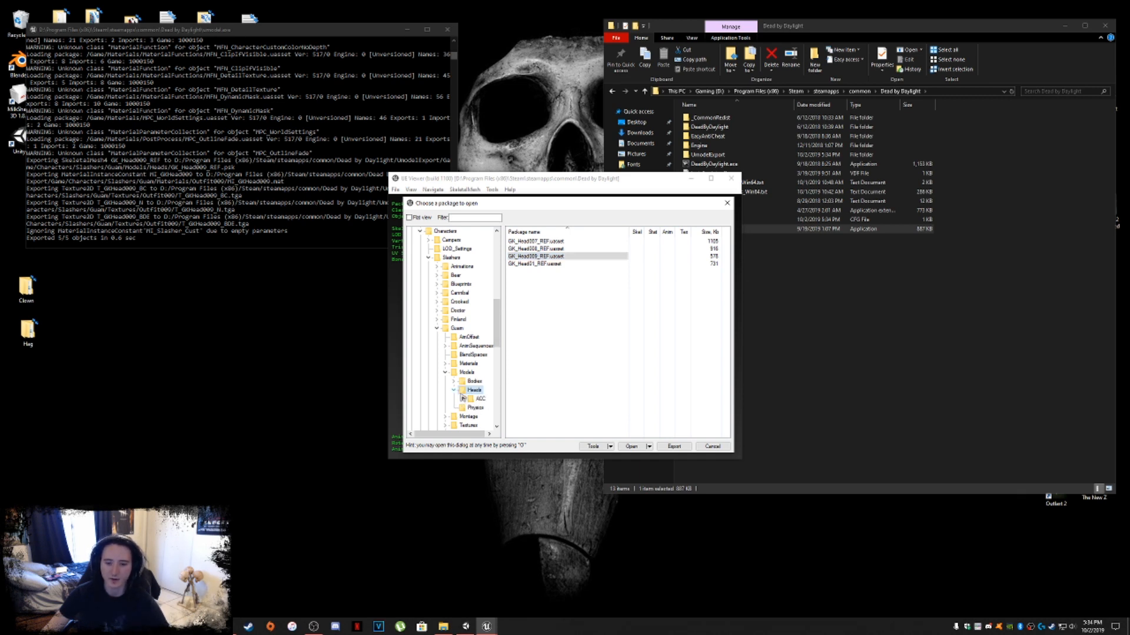
pyautogui.click(476, 400)
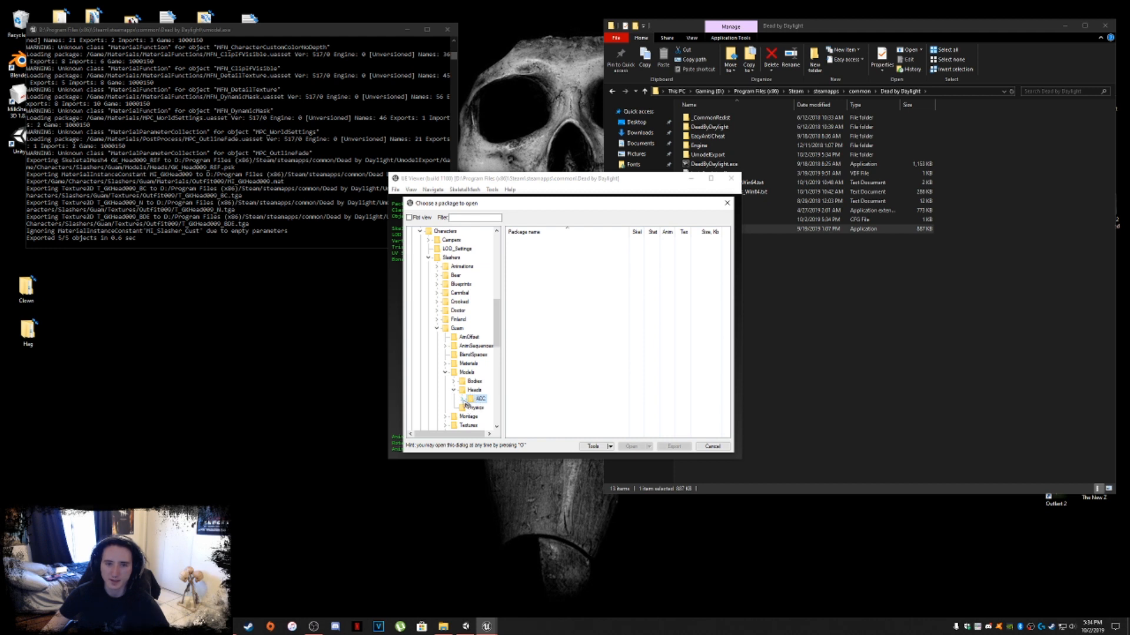
pyautogui.click(463, 400)
pyautogui.click(487, 409)
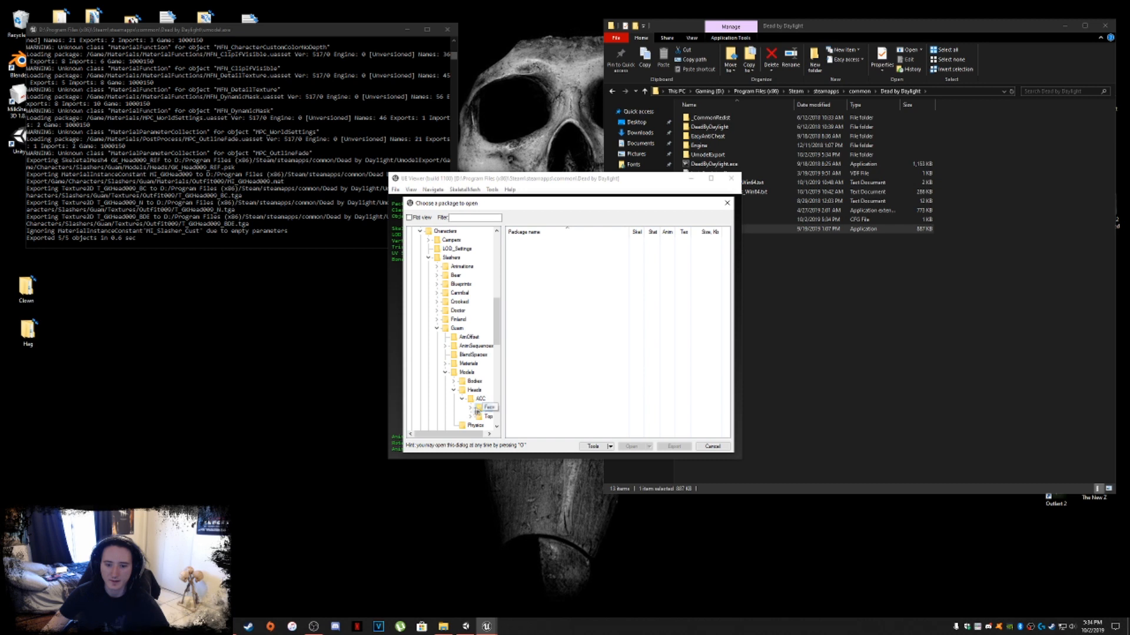
# Widen the package chooser and compare the face accessory packages in Face's Models subfolder with those in Heads.
pyautogui.click(471, 408)
pyautogui.moveTo(402, 391); pyautogui.dragTo(261, 391)
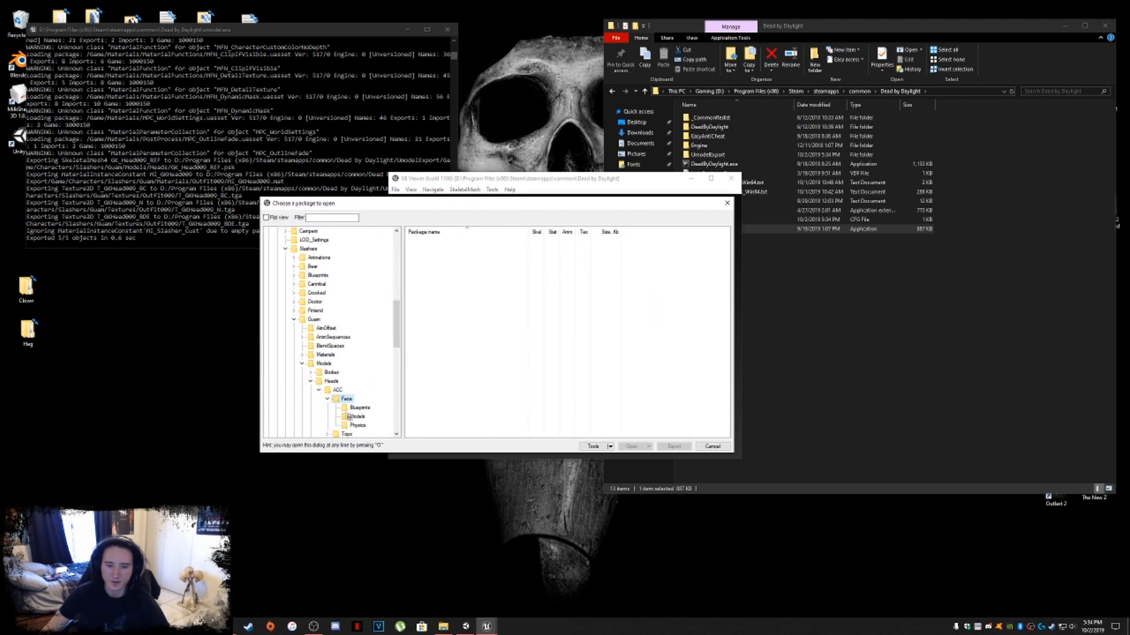
pyautogui.click(357, 417)
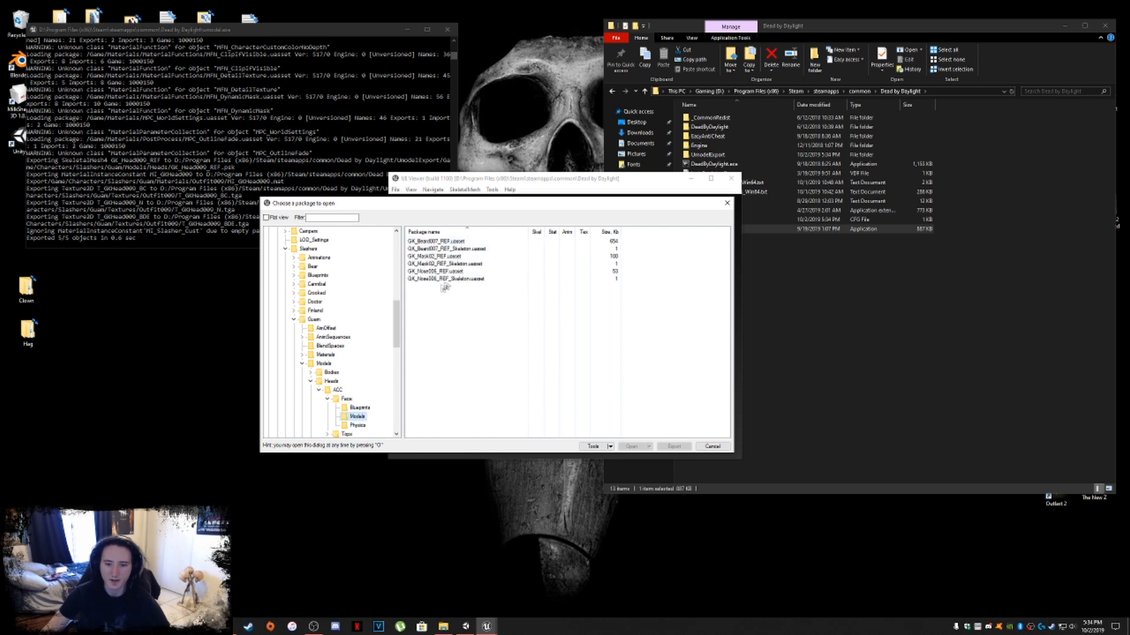
pyautogui.click(331, 381)
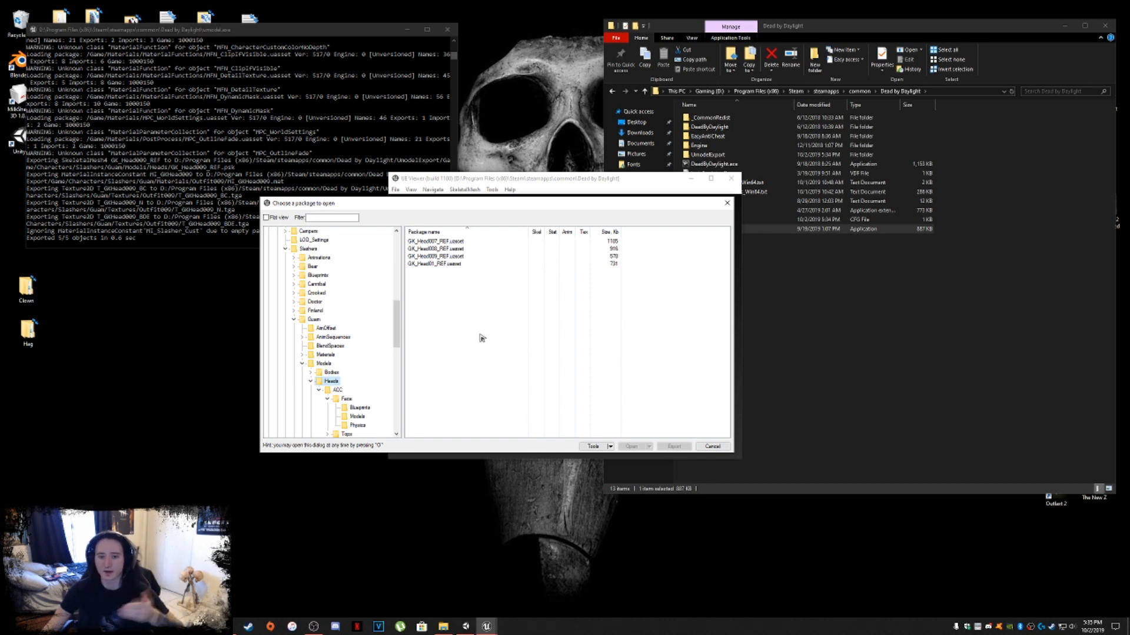
pyautogui.click(442, 257)
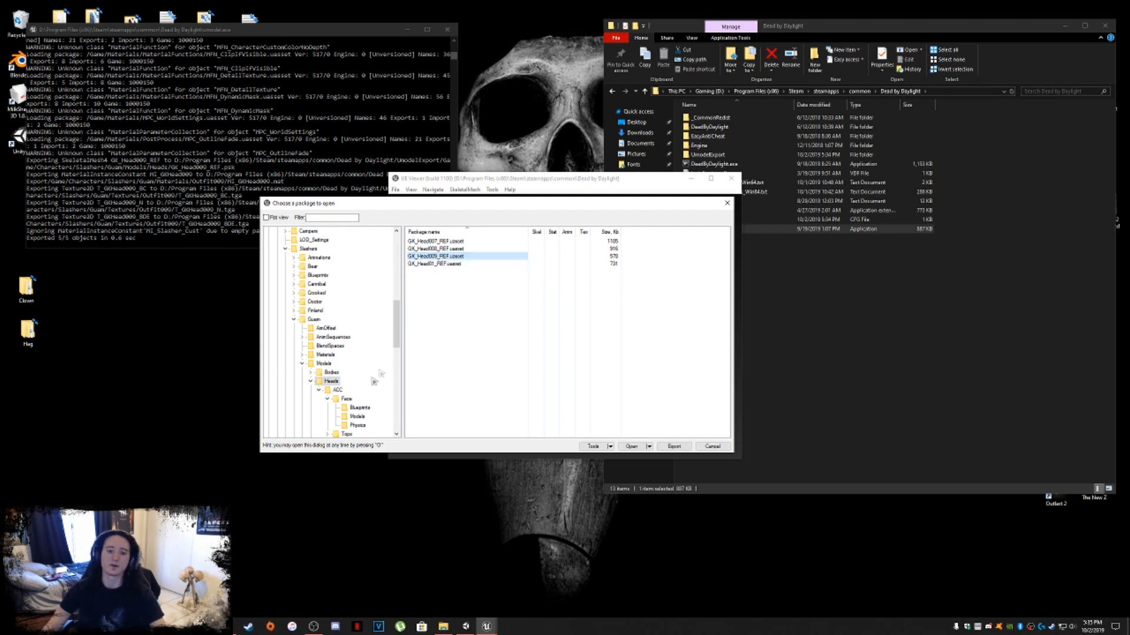
pyautogui.click(336, 389)
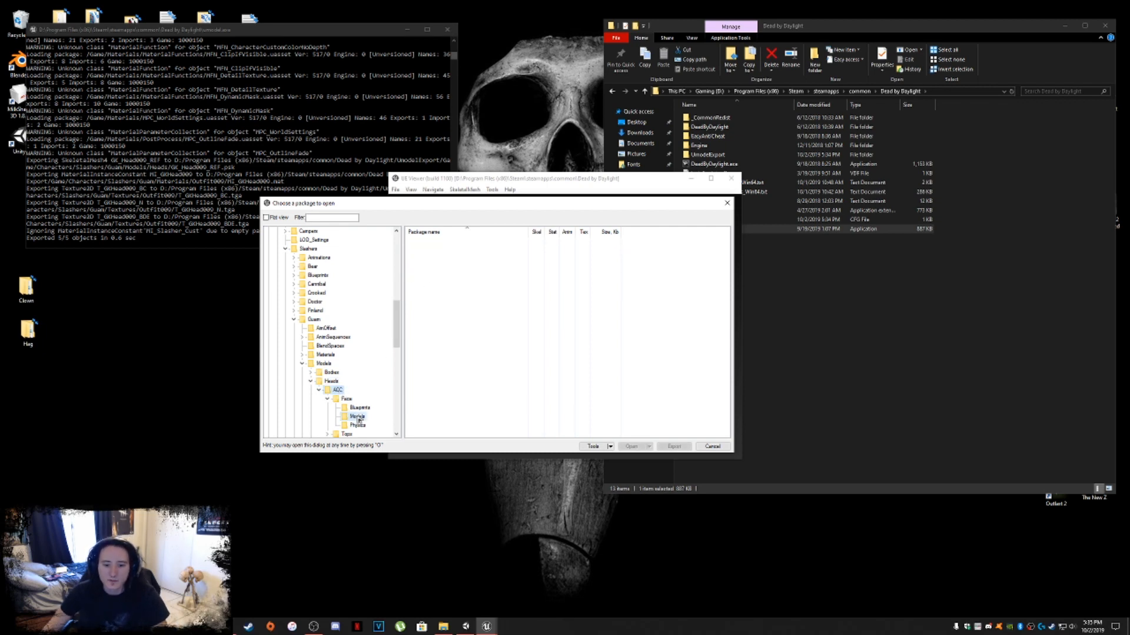
pyautogui.click(358, 416)
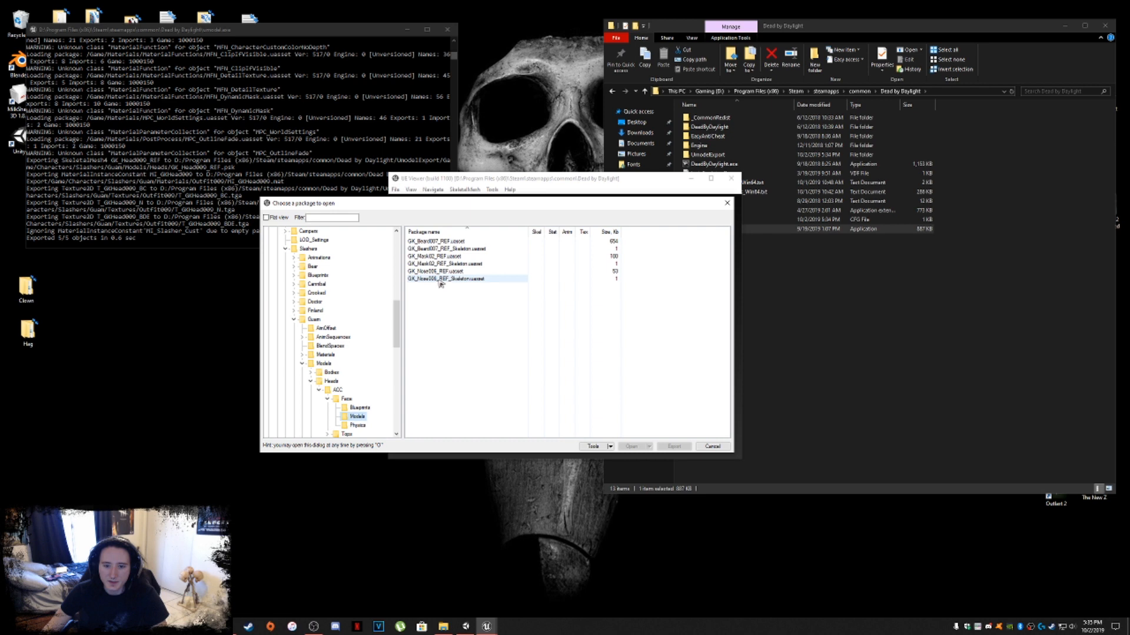
pyautogui.scroll(-1, 355, 393)
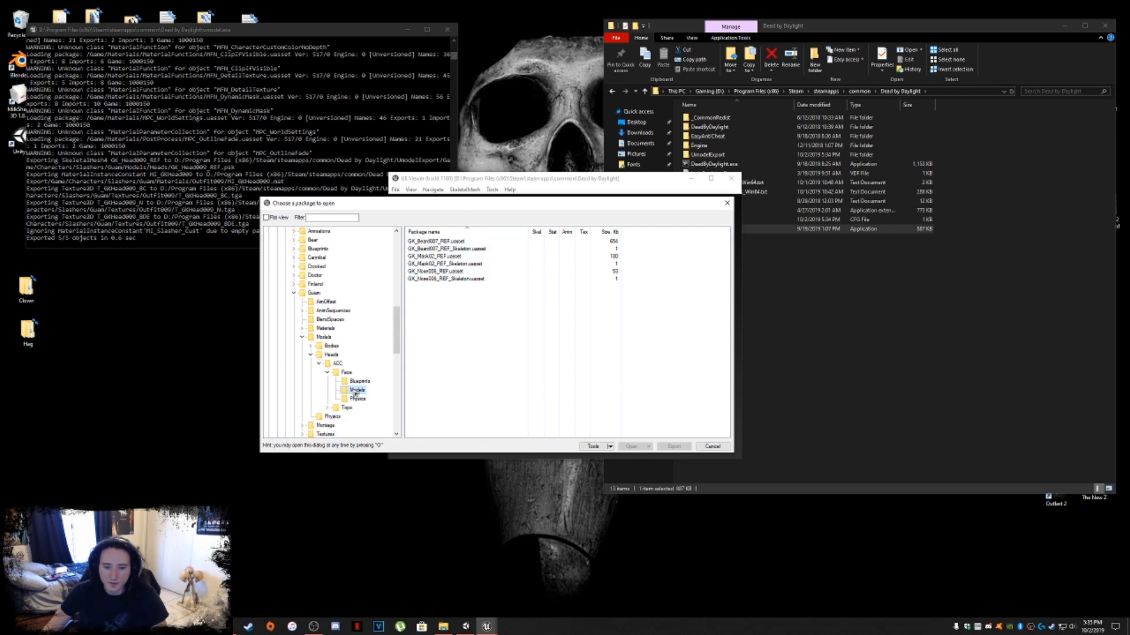
# Export GK_Hair_ACC009_REF.uasset from the Tops accessory folder's Models subfolder to UmodelExport with the default options.
pyautogui.click(328, 373)
pyautogui.click(345, 382)
pyautogui.click(327, 381)
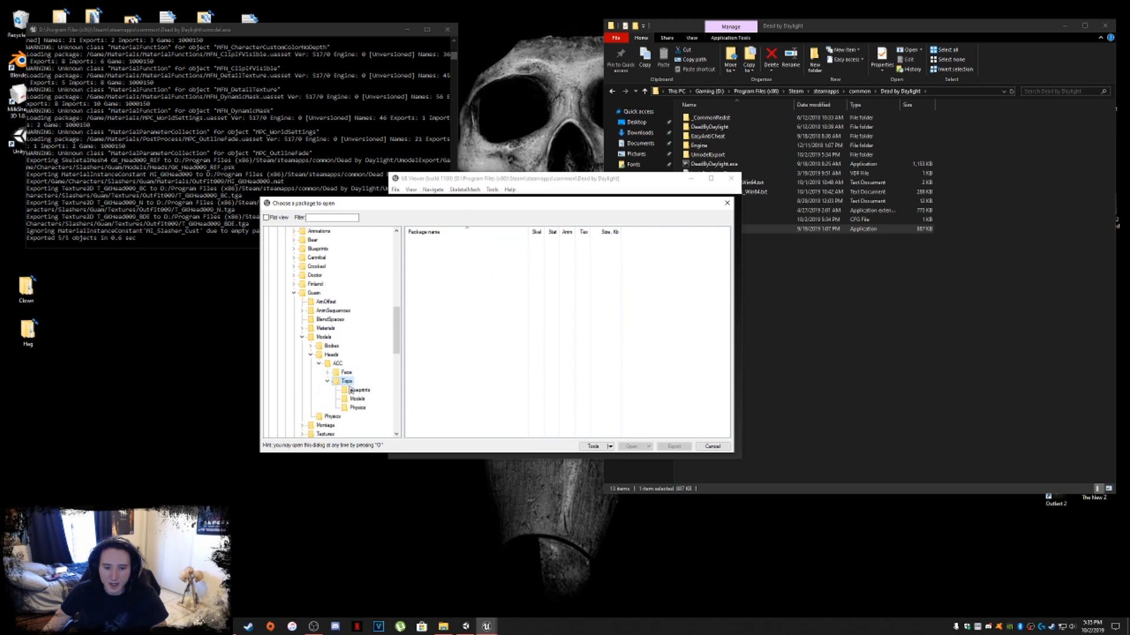
pyautogui.click(360, 400)
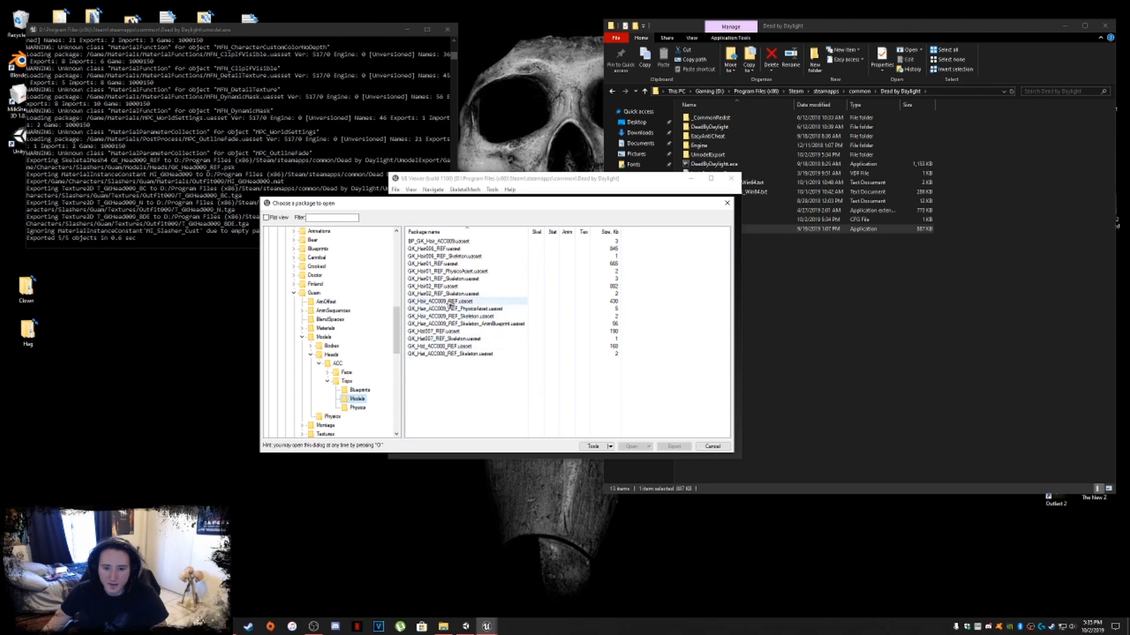
pyautogui.click(462, 304)
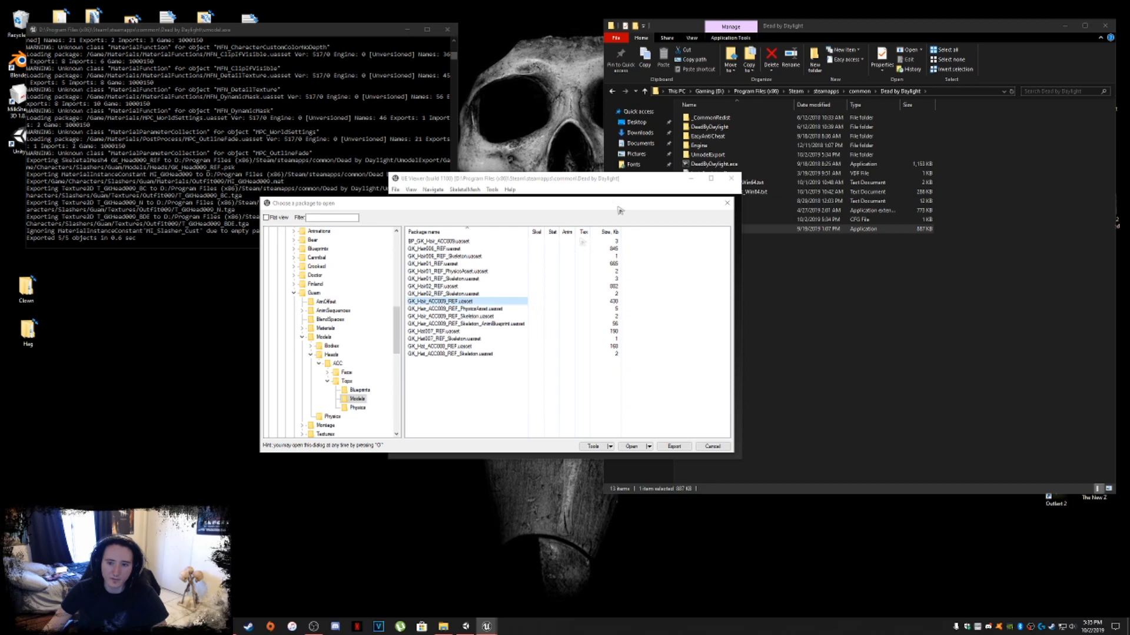
pyautogui.click(676, 447)
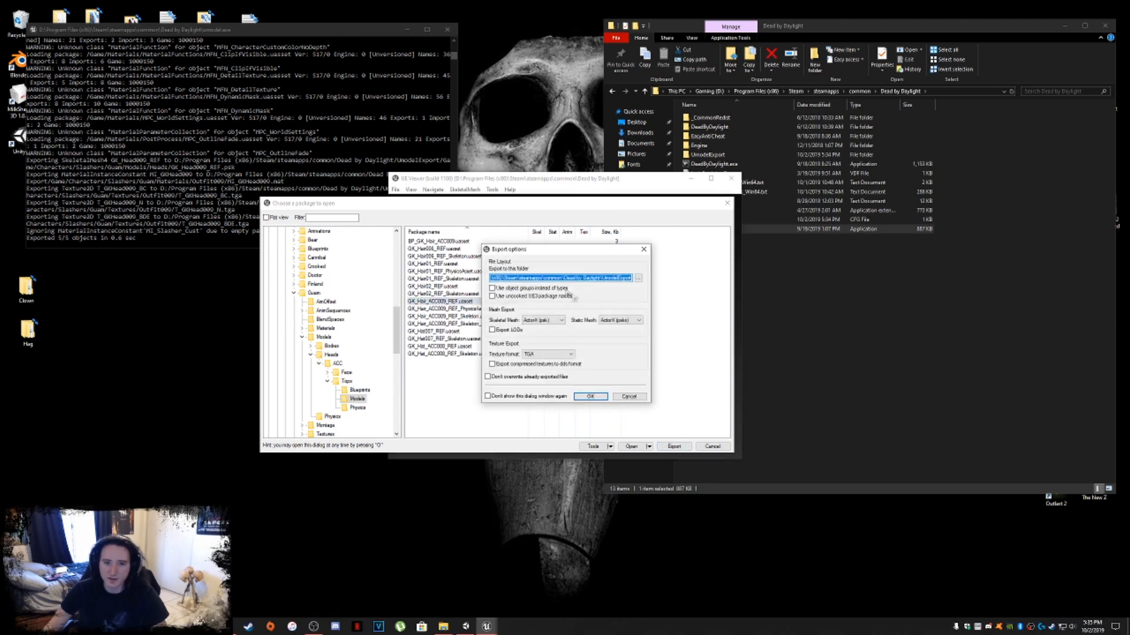
pyautogui.click(597, 398)
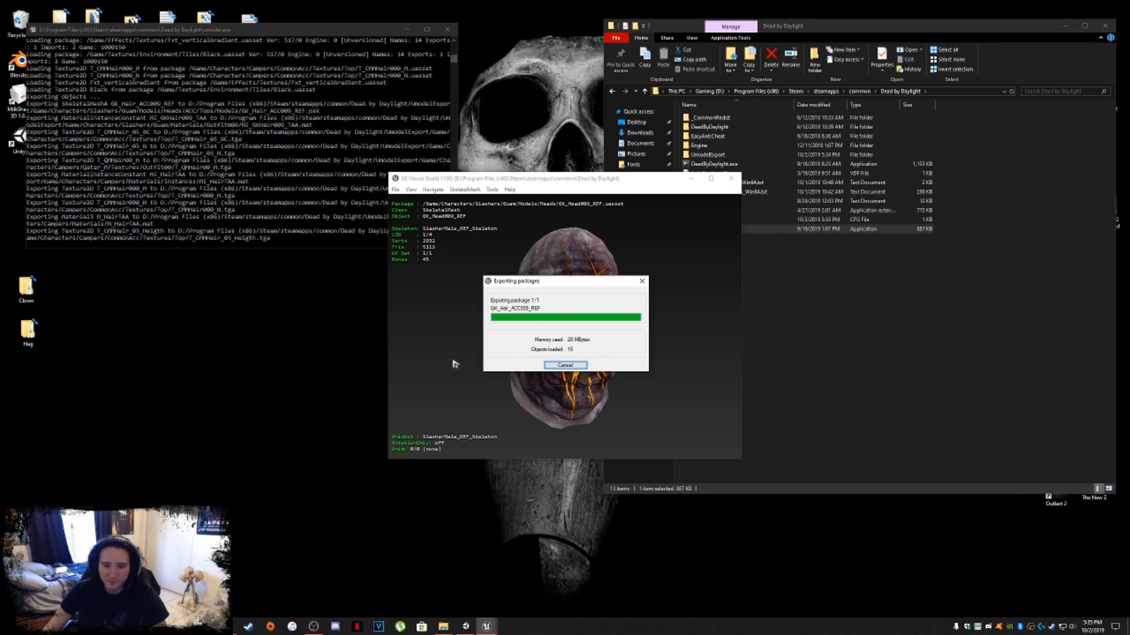
# Open GK_Body009_REF.uasset from Guam's Bodies folder and look over the body model.
pyautogui.click(311, 354)
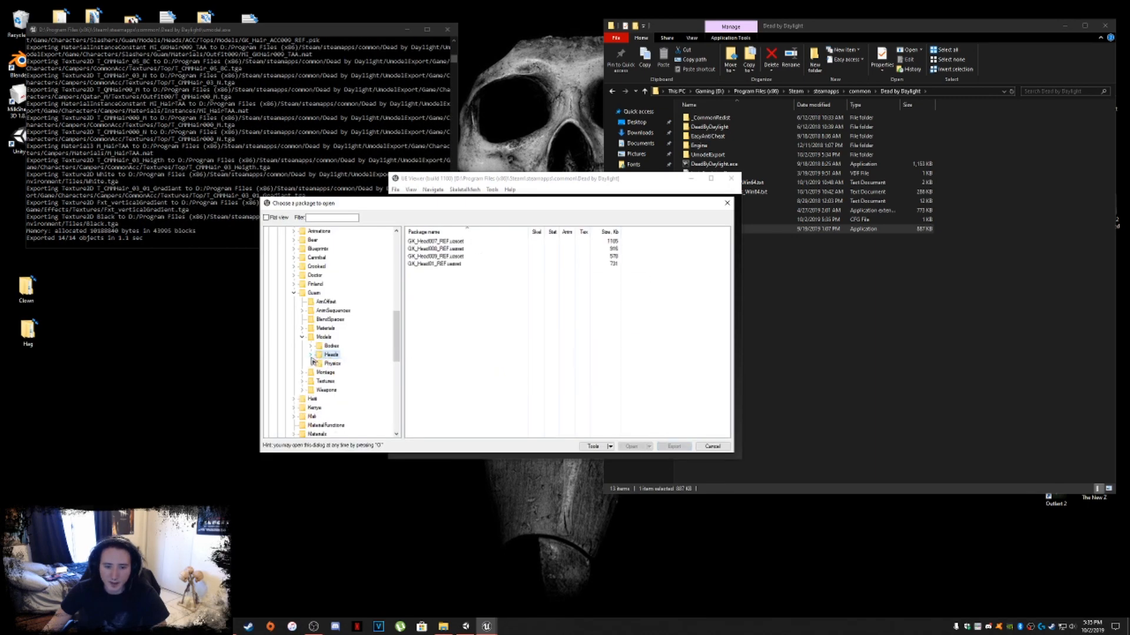
pyautogui.click(320, 347)
pyautogui.doubleClick(452, 263)
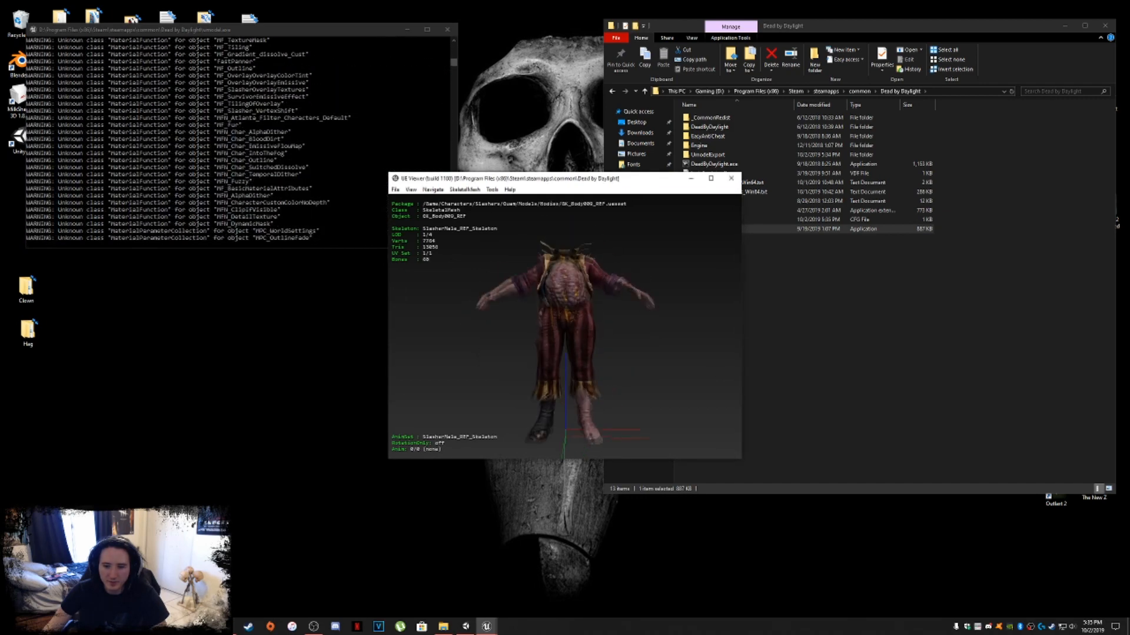
pyautogui.moveTo(565, 324); pyautogui.dragTo(609, 324)
# Export the current body model to the UmodelExport folder with the default options.
pyautogui.click(491, 190)
pyautogui.click(530, 201)
pyautogui.click(585, 396)
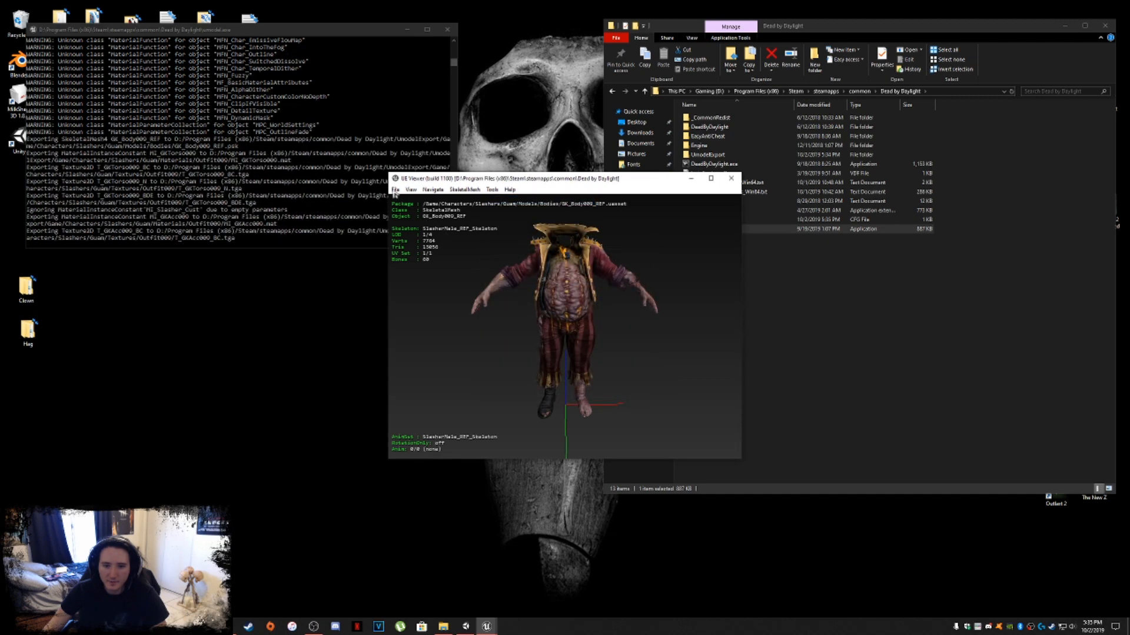
# Return to the package chooser and list the chest accessory packages in the Models subfolder of Bodies/ACC/Chest.
pyautogui.click(396, 191)
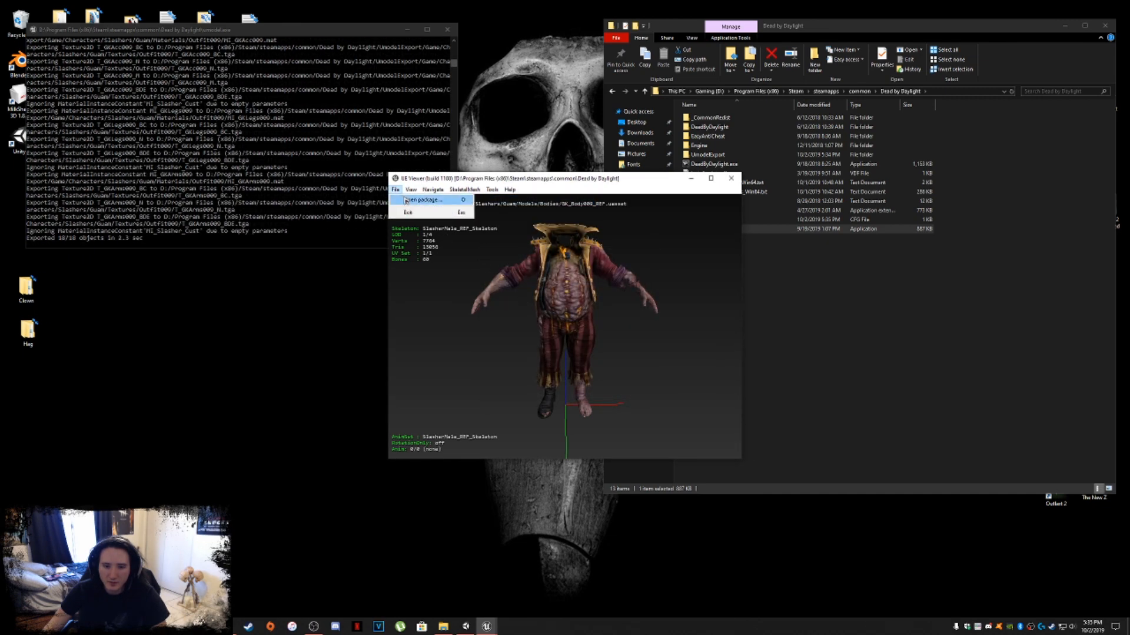
pyautogui.click(412, 200)
pyautogui.doubleClick(319, 347)
pyautogui.click(334, 354)
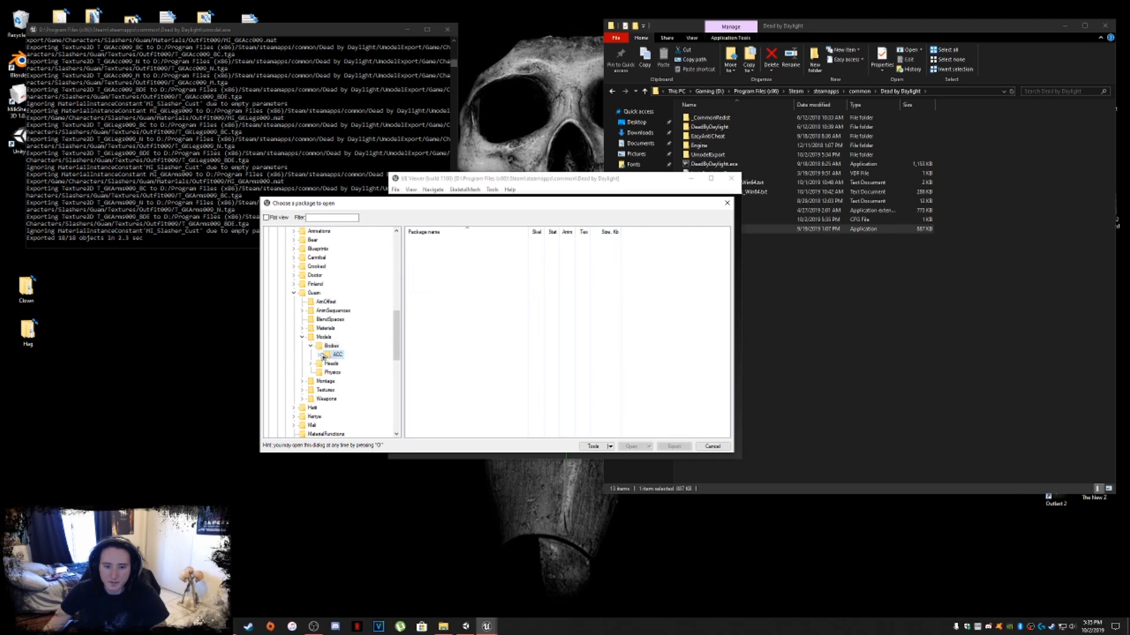
pyautogui.doubleClick(322, 356)
pyautogui.doubleClick(347, 364)
pyautogui.click(357, 380)
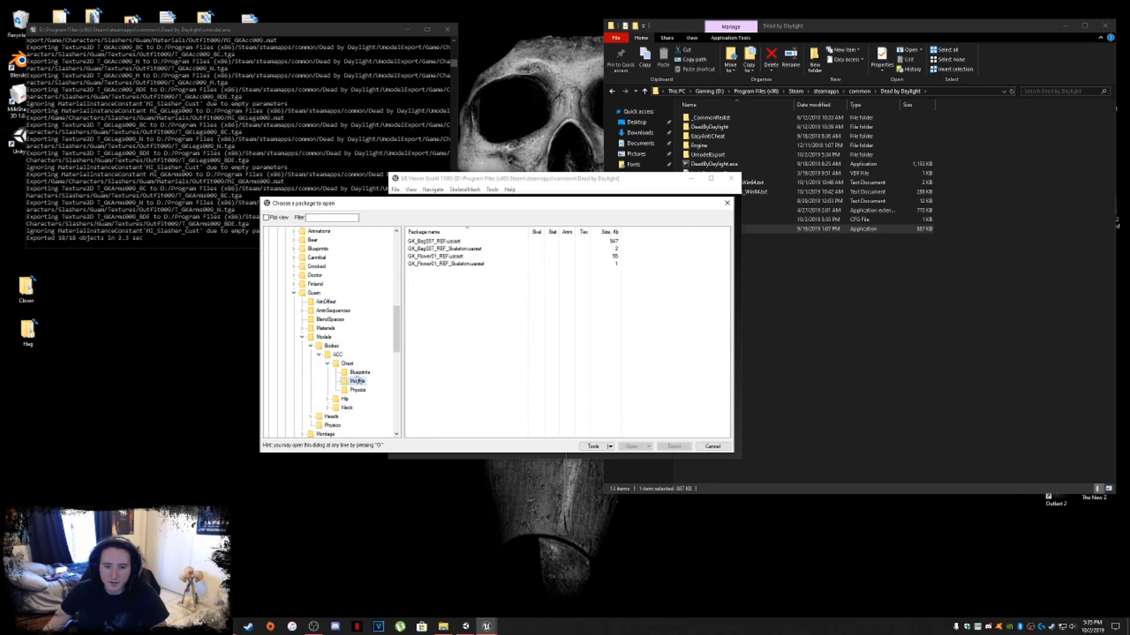
# Collapse the Chest folder and list the hip accessory packages in Hip's Models subfolder.
pyautogui.click(328, 363)
pyautogui.click(344, 372)
pyautogui.click(328, 372)
pyautogui.click(357, 390)
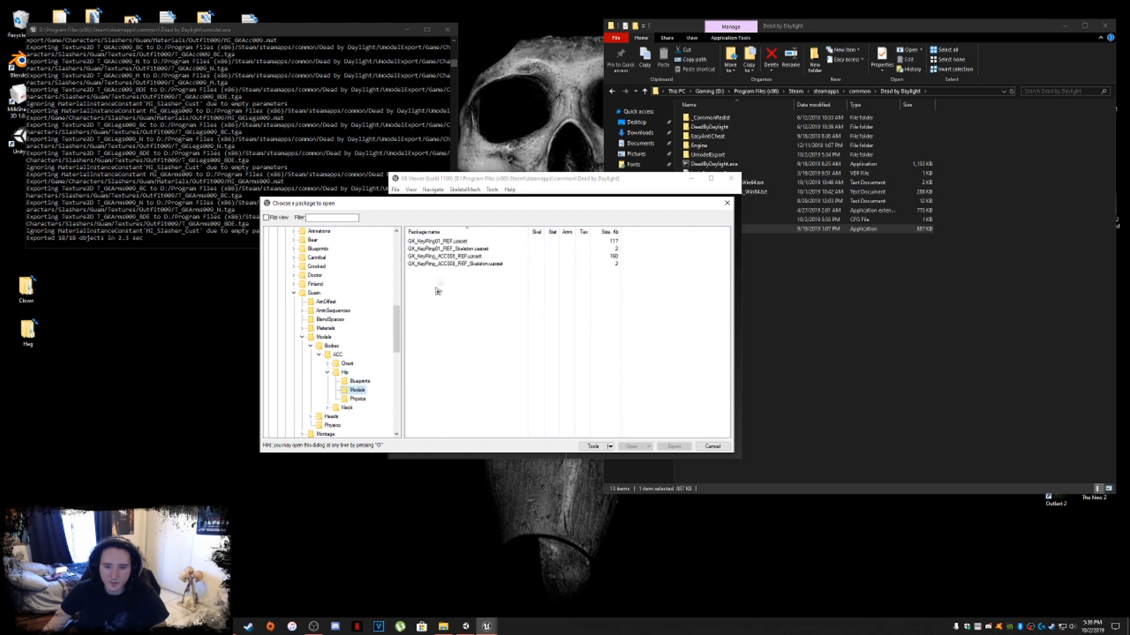
# Export GK_Bubbles_ACC009_REF.uasset from the Neck accessory folder's Models subfolder with the default options and close the package chooser.
pyautogui.click(327, 372)
pyautogui.click(346, 381)
pyautogui.click(328, 381)
pyautogui.click(354, 398)
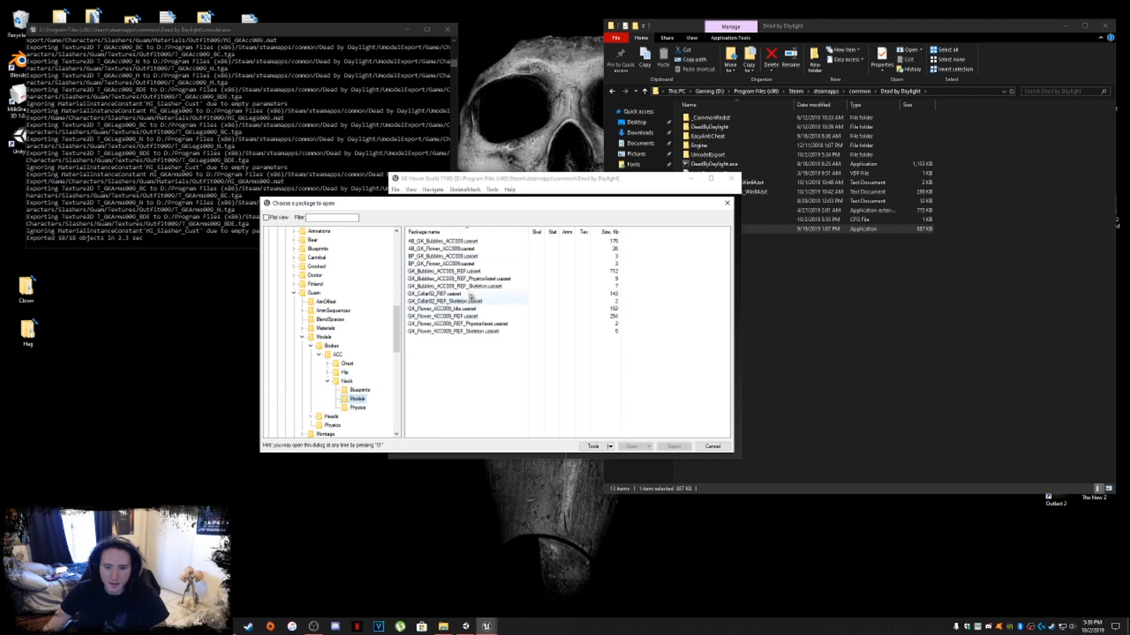
pyautogui.click(428, 272)
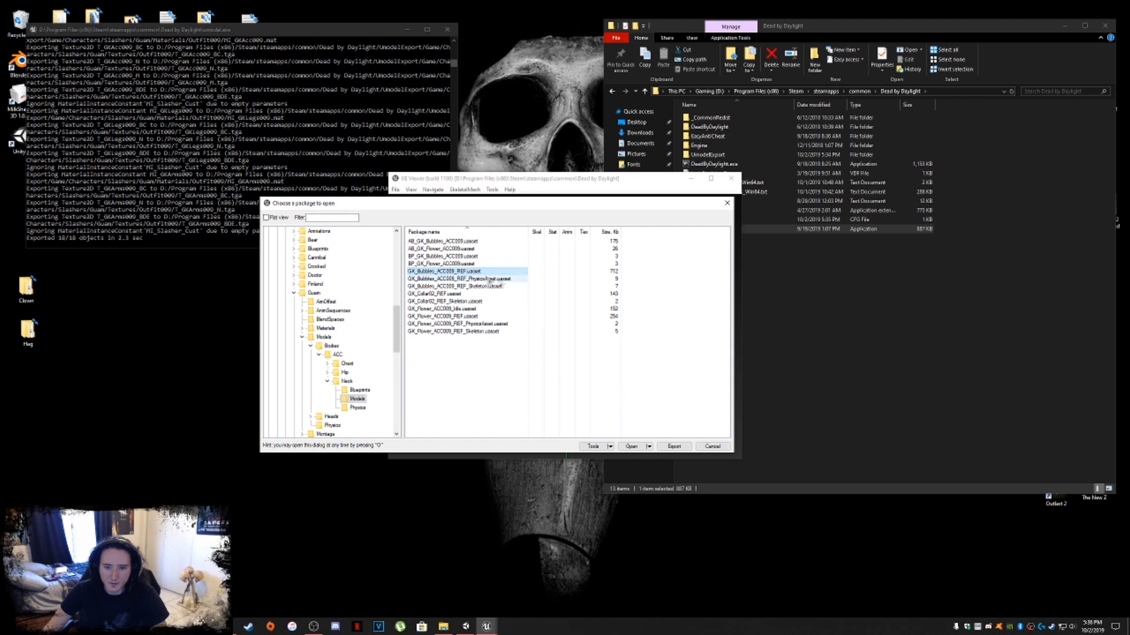
pyautogui.click(679, 447)
pyautogui.click(601, 398)
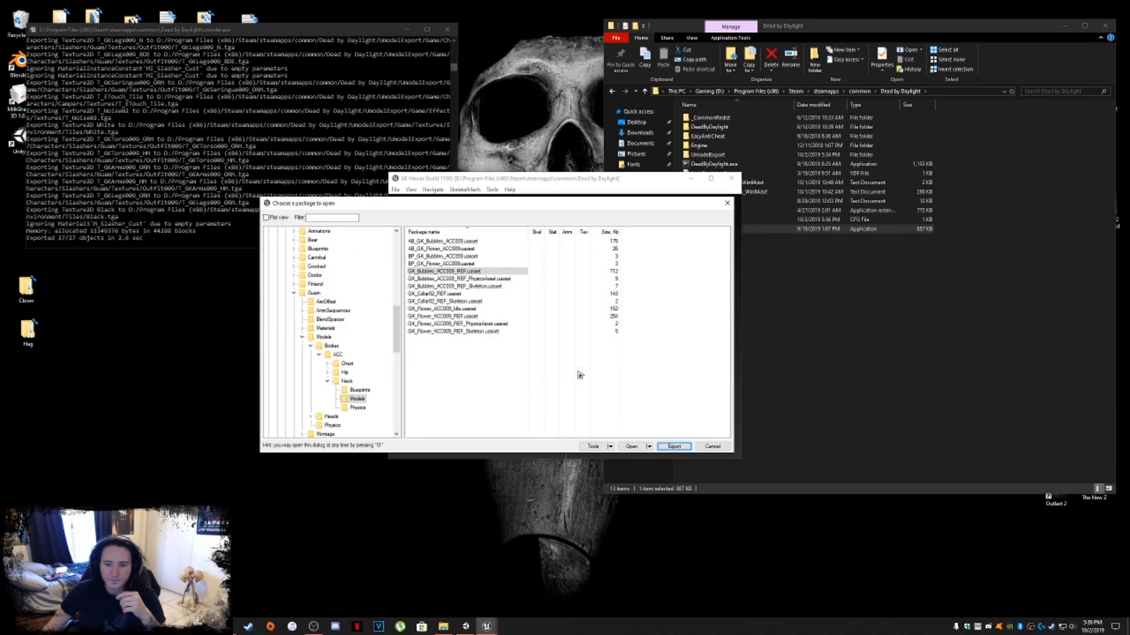
pyautogui.click(711, 447)
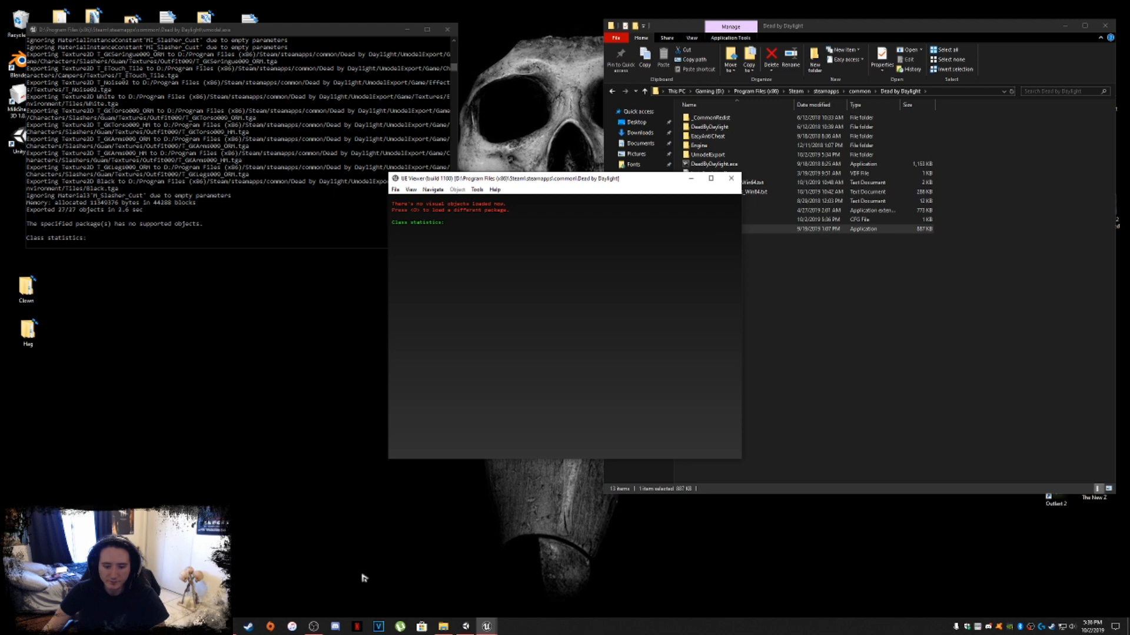
pyautogui.click(314, 627)
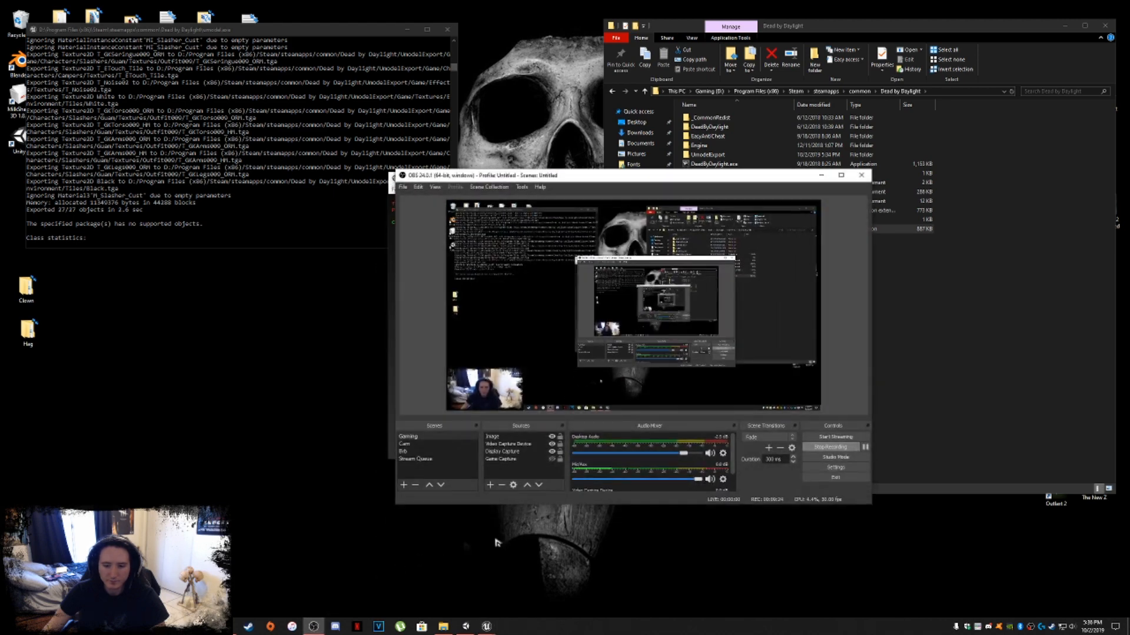
pyautogui.click(821, 175)
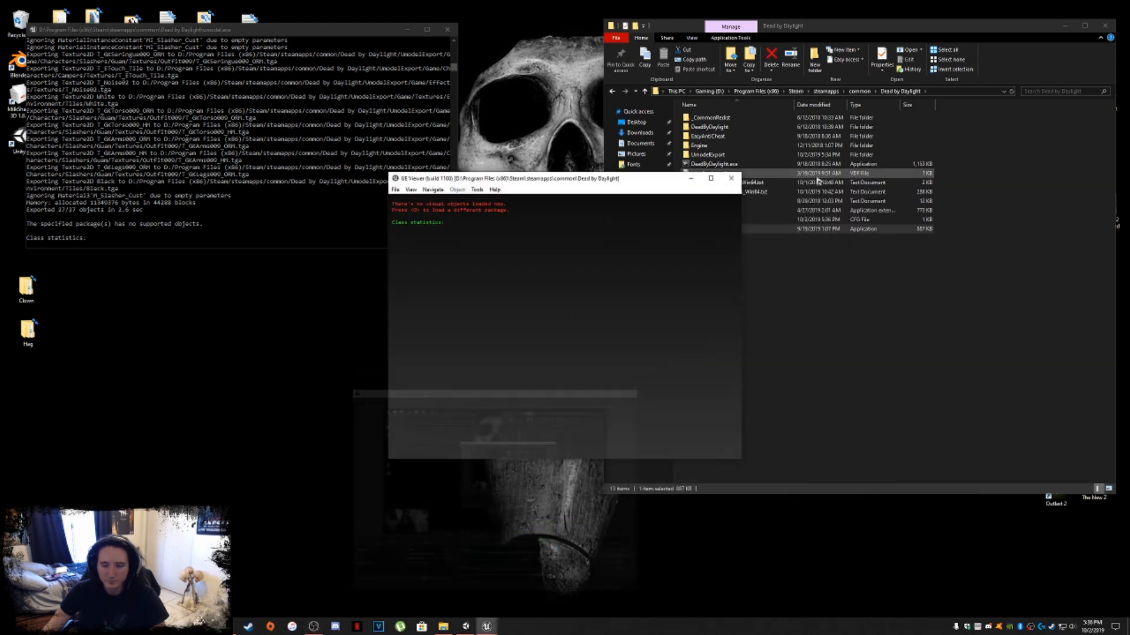
# Reopen the package chooser, collapse Guam's Models folder, and list the weapon packages in the Models subfolder of Weapons.
pyautogui.click(395, 190)
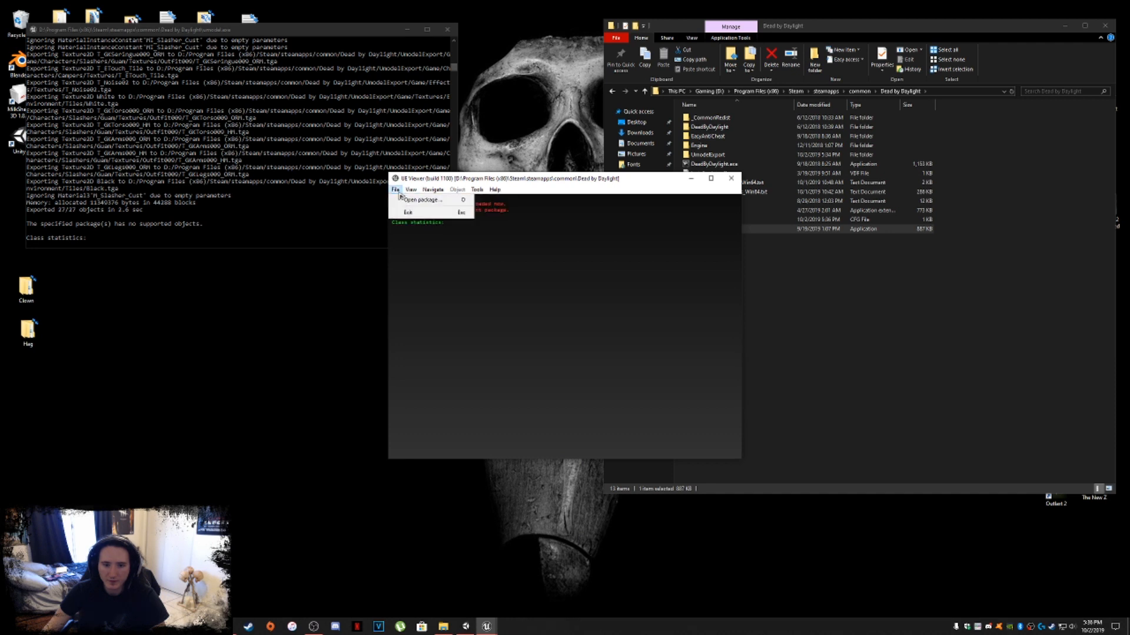
pyautogui.click(412, 198)
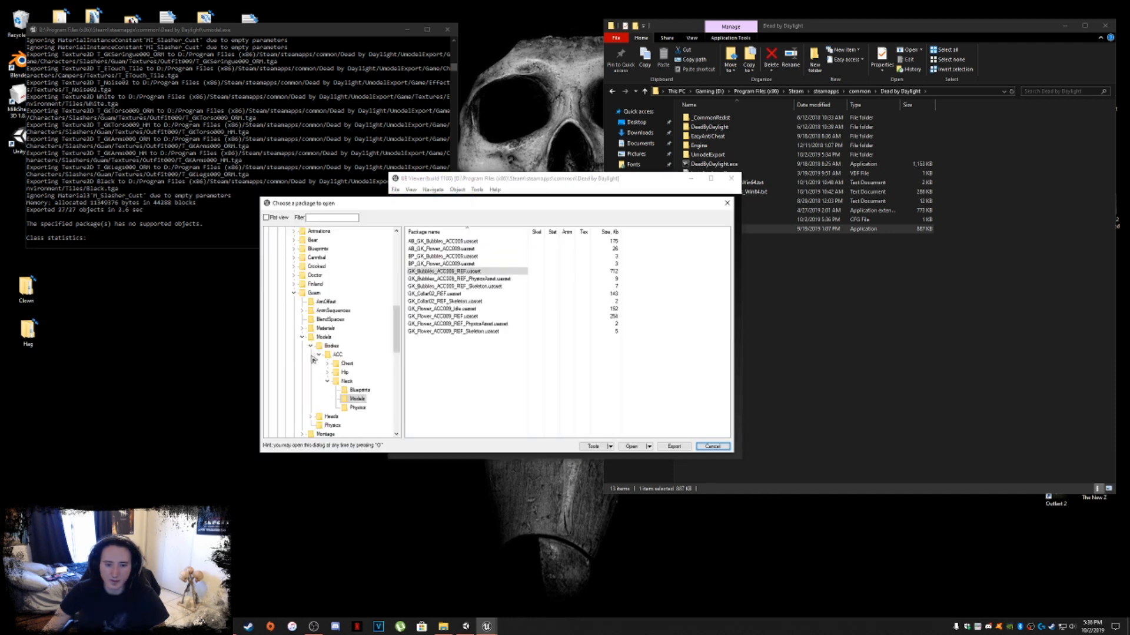
pyautogui.click(303, 338)
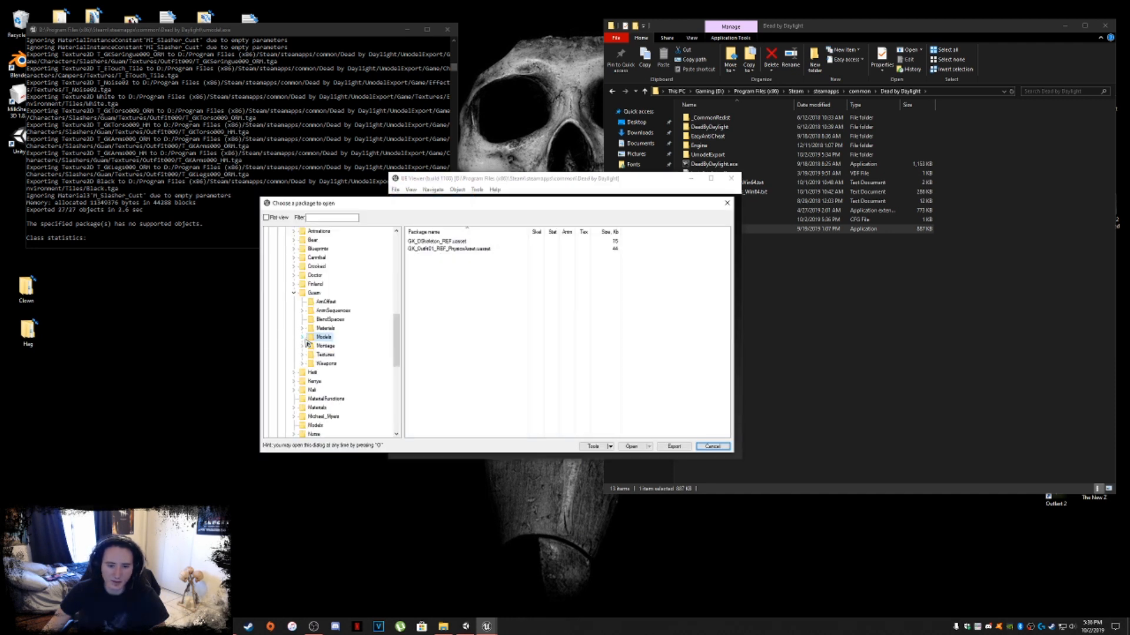
pyautogui.click(327, 361)
pyautogui.click(302, 364)
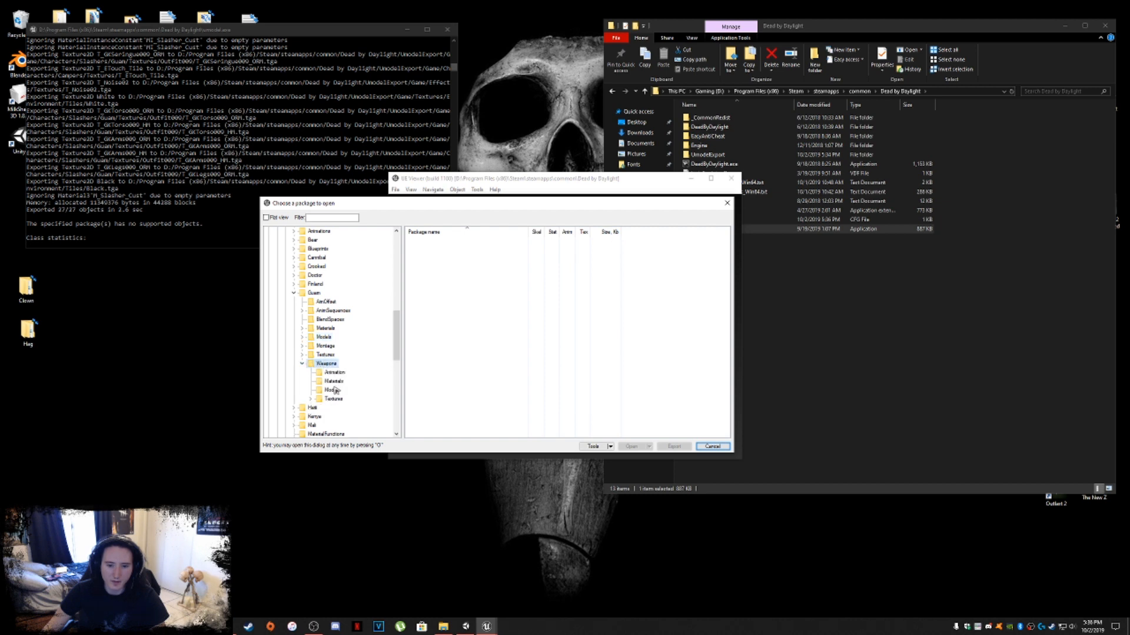
pyautogui.click(331, 390)
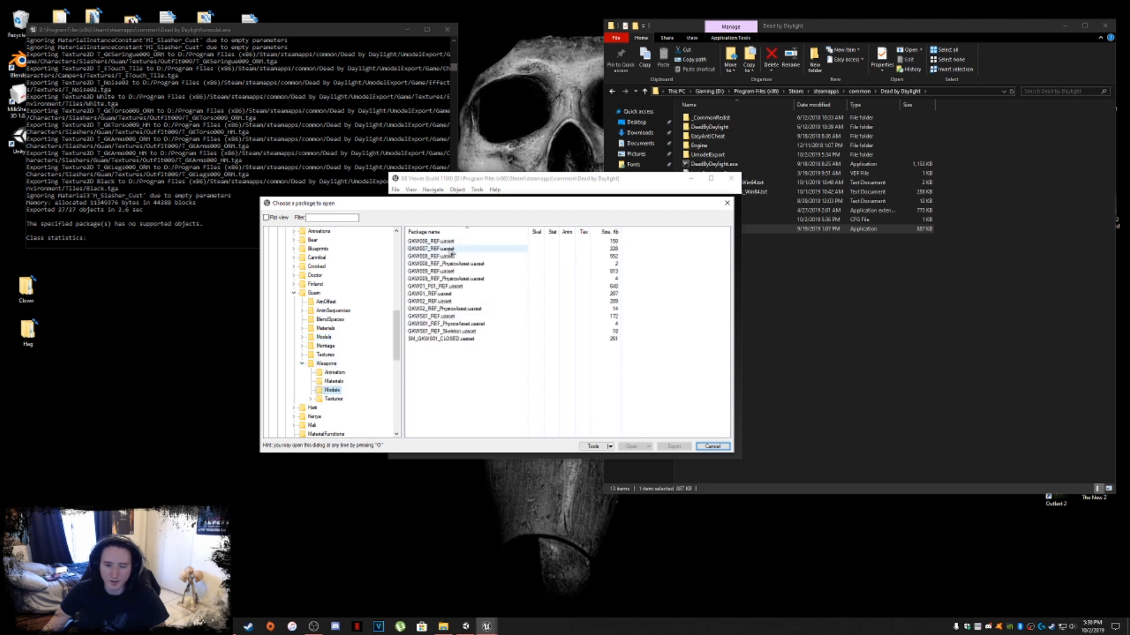
# Try to open the GKW009_REF.uasset weapon package and the GKW008_REF_PhysicsAsset.uasset package listed above it.
pyautogui.doubleClick(453, 272)
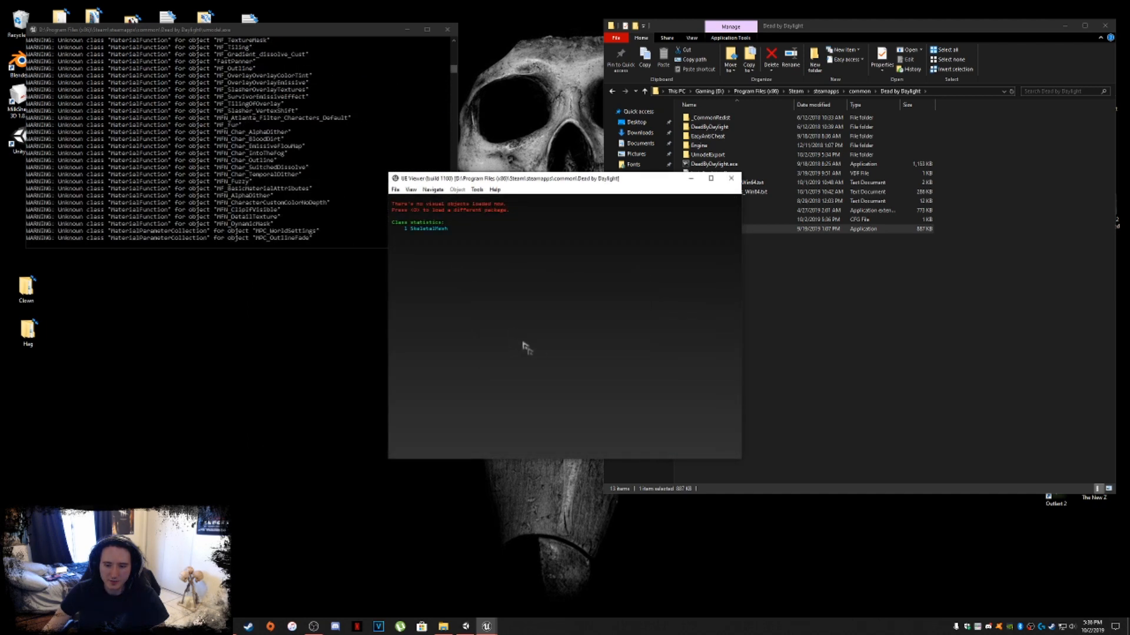
pyautogui.click(396, 190)
pyautogui.click(405, 200)
pyautogui.doubleClick(444, 271)
pyautogui.click(397, 190)
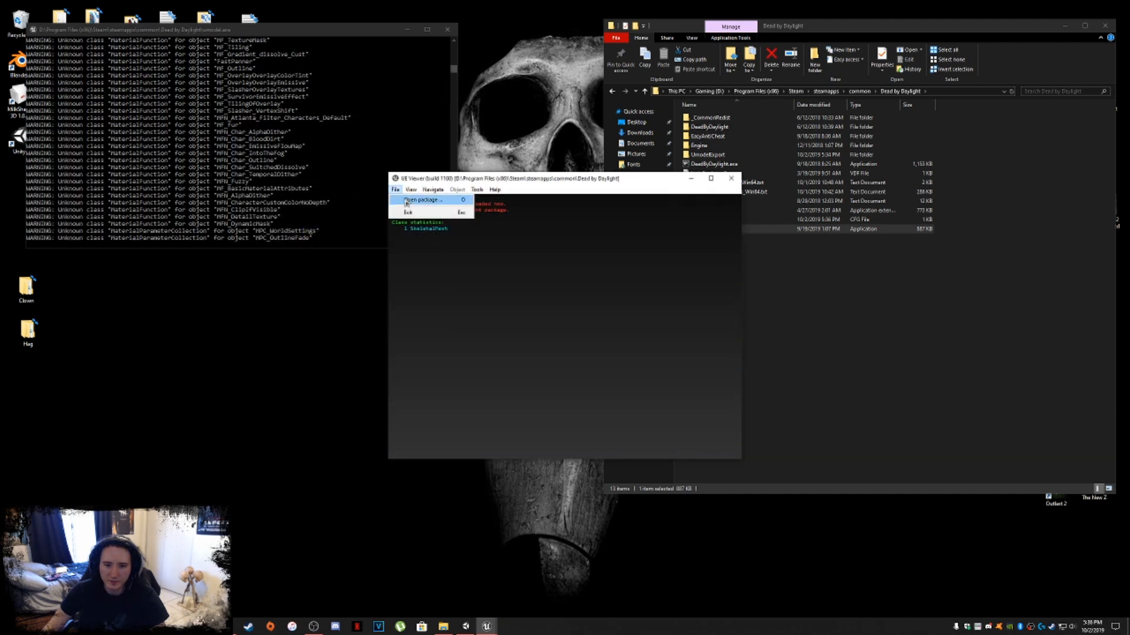
pyautogui.click(405, 200)
pyautogui.doubleClick(453, 265)
# Open GKW009_REF.uasset from Guam's weapon models and rotate the weapon to inspect it.
pyautogui.click(396, 190)
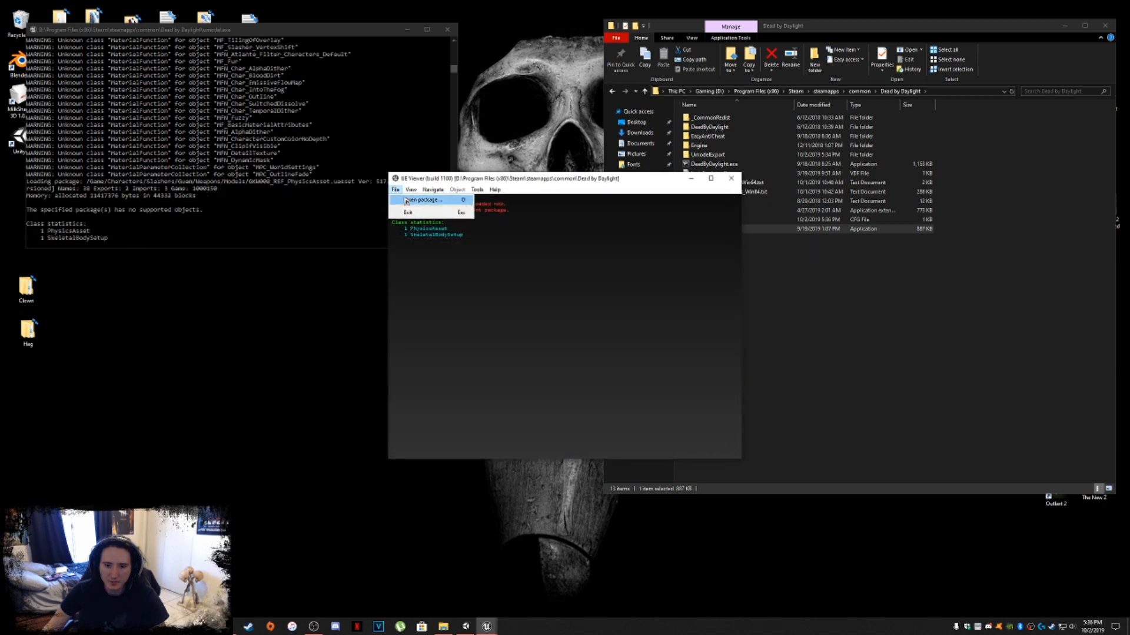
pyautogui.click(404, 200)
pyautogui.doubleClick(444, 270)
pyautogui.moveTo(506, 318); pyautogui.dragTo(695, 318)
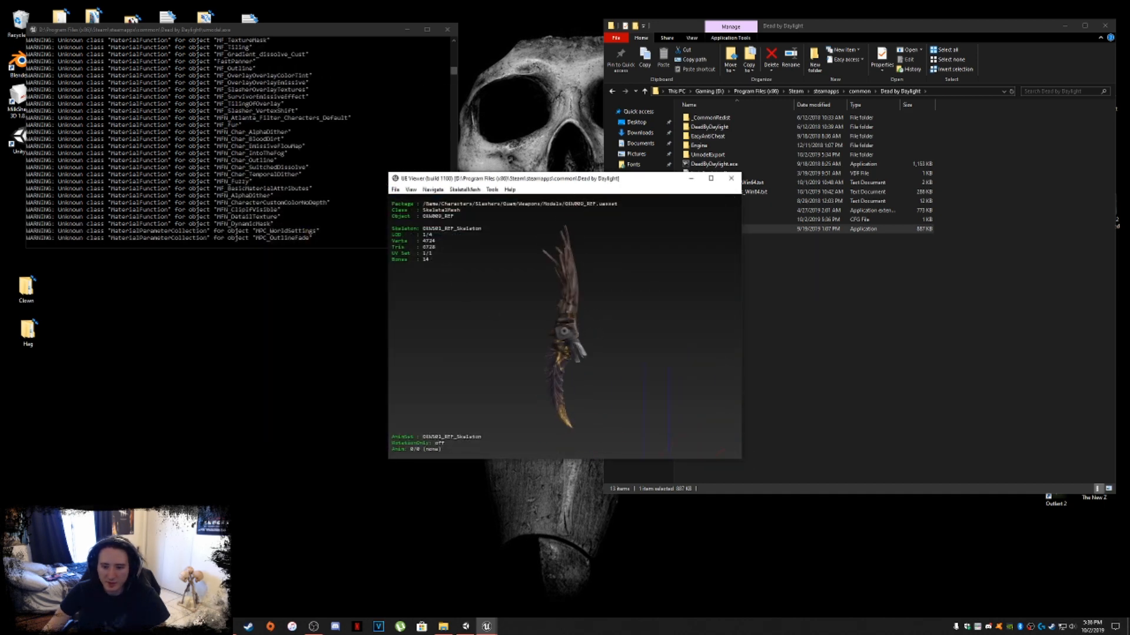
# Export the currently displayed GKW009_REF weapon mesh with the default export options.
pyautogui.click(492, 189)
pyautogui.click(504, 201)
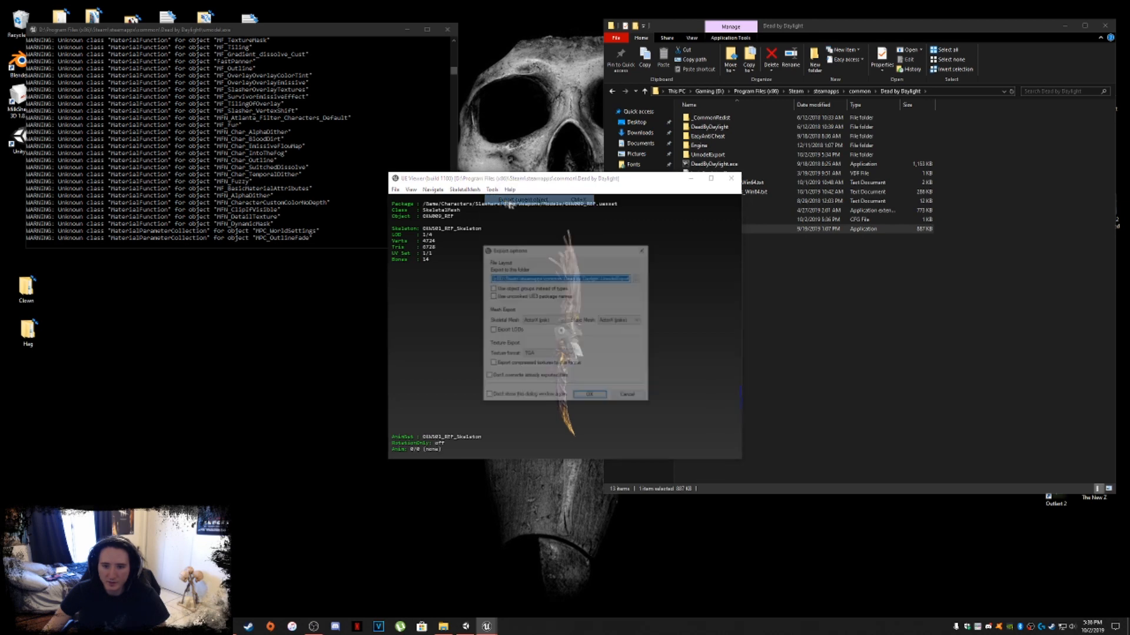
pyautogui.click(589, 393)
# Reopen the package chooser and examine the Outfit008 packages in the Textures subfolder of Guam's Weapons, selecting T_GKW008_ORM.uasset.
pyautogui.click(397, 189)
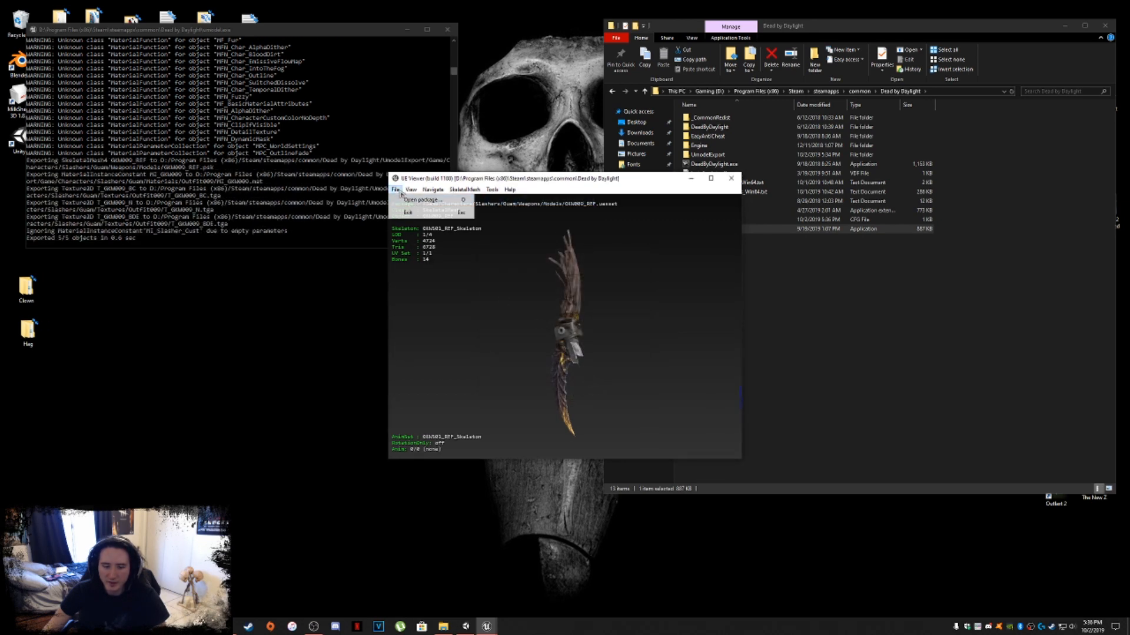
pyautogui.click(421, 200)
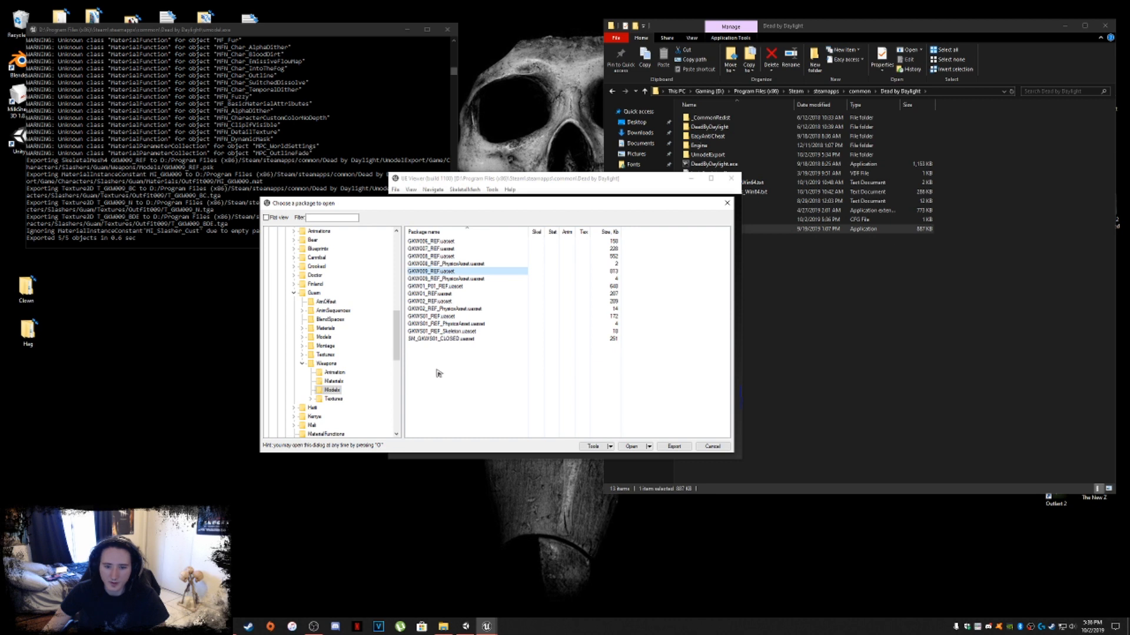
pyautogui.click(329, 400)
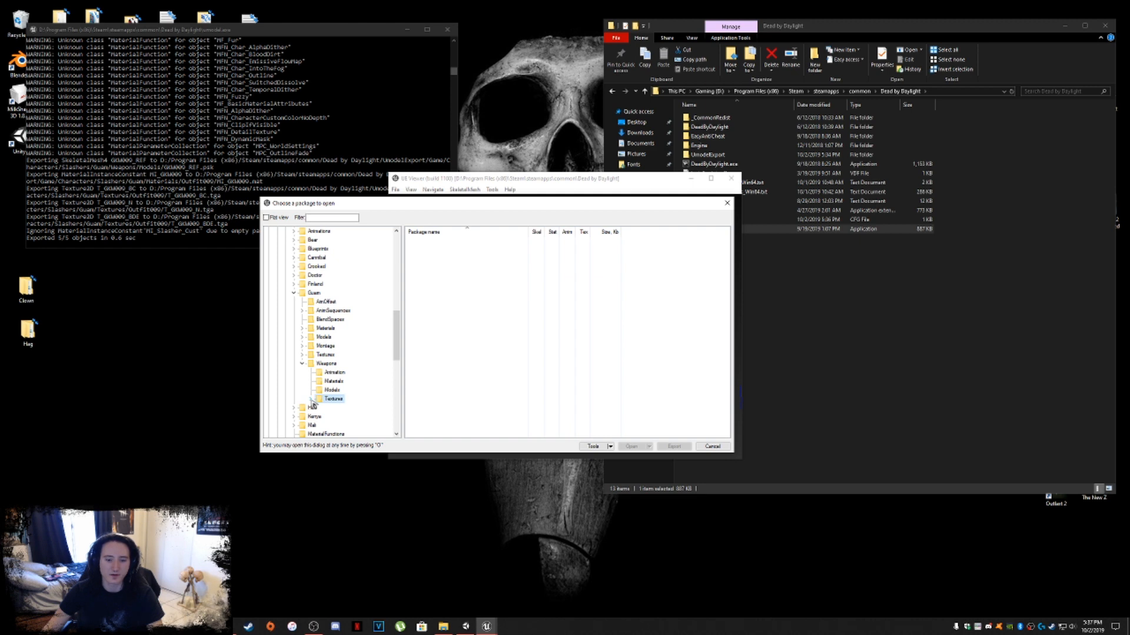
pyautogui.click(328, 365)
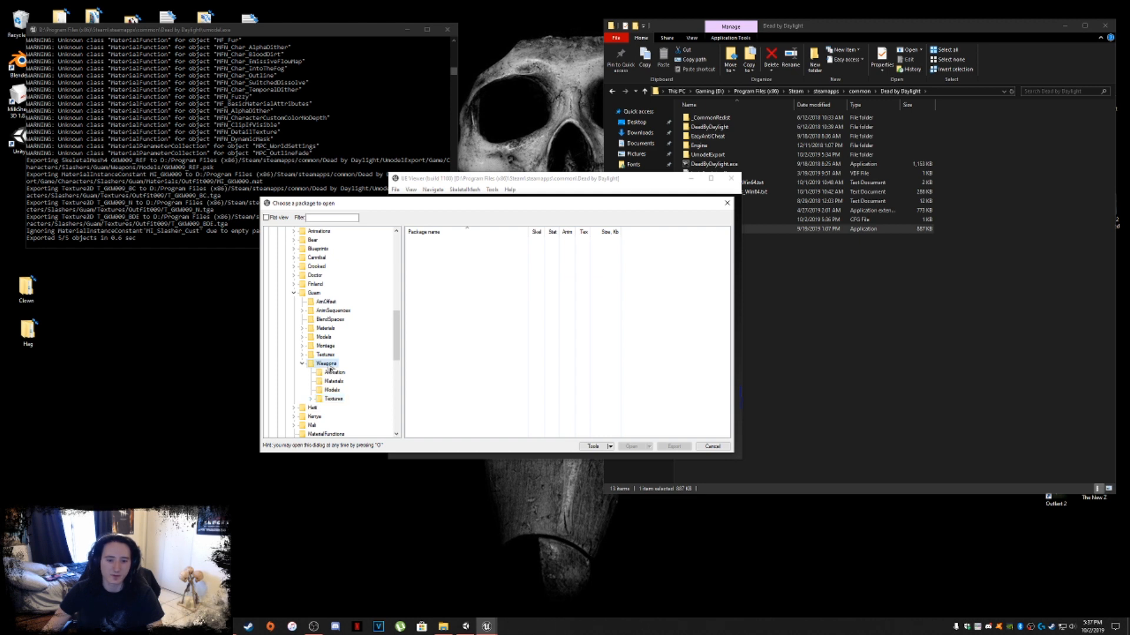
pyautogui.click(330, 400)
pyautogui.click(311, 400)
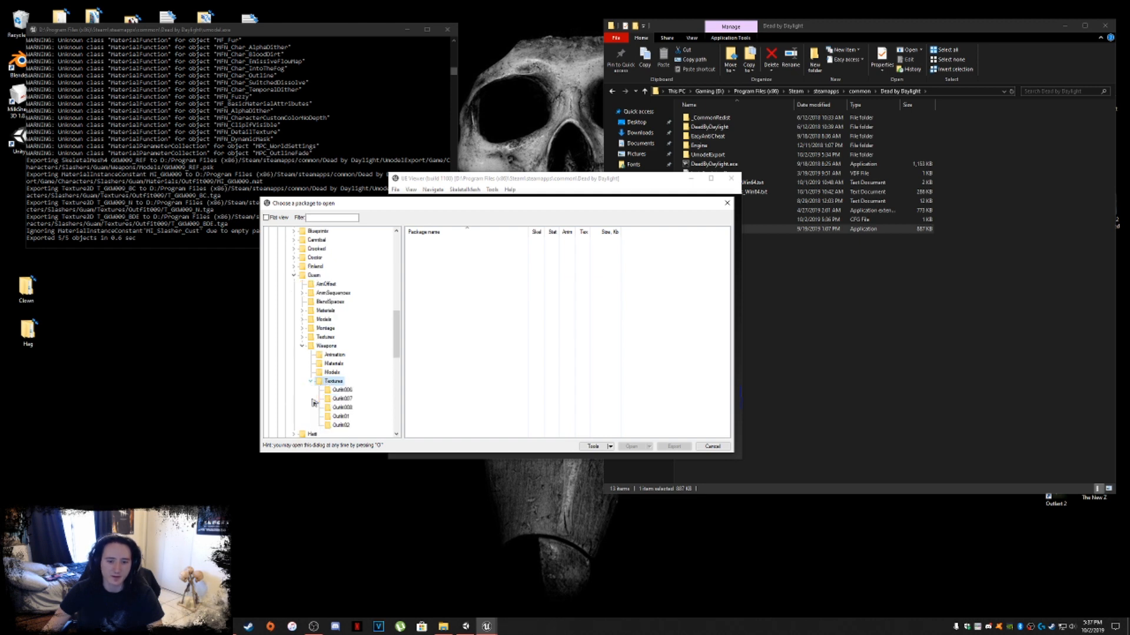
pyautogui.click(344, 408)
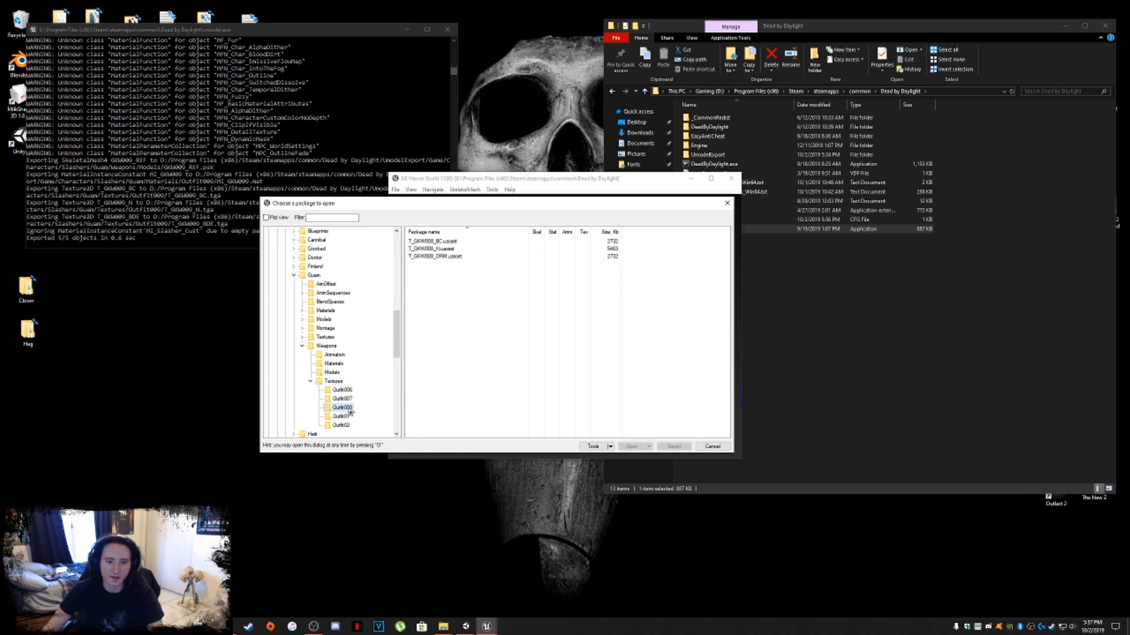
pyautogui.scroll(-1, 327, 412)
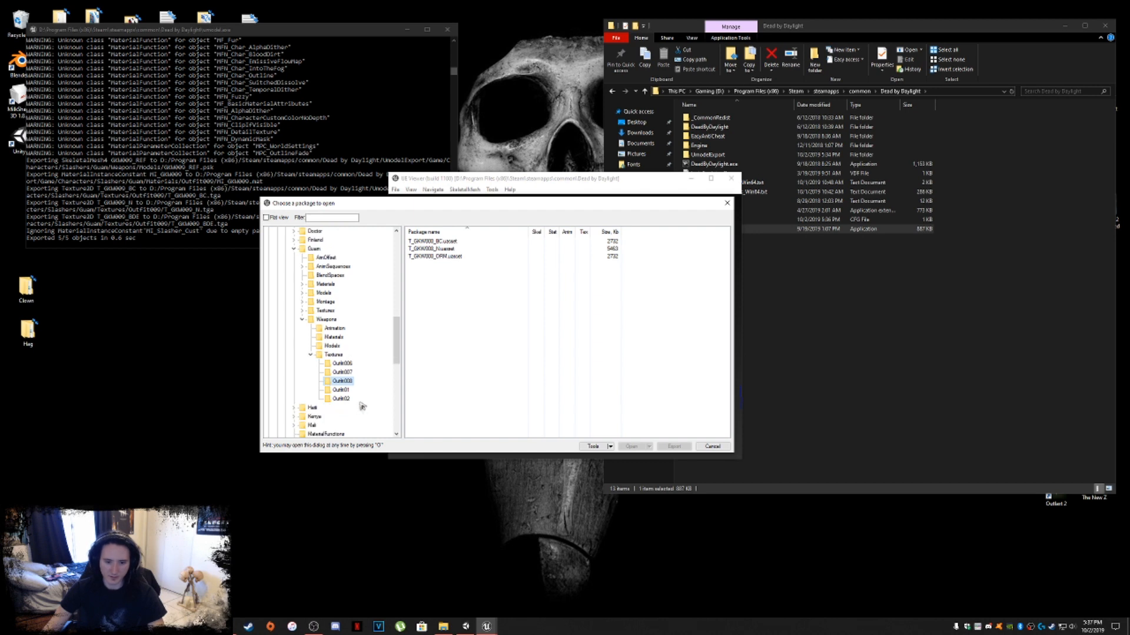
pyautogui.click(454, 257)
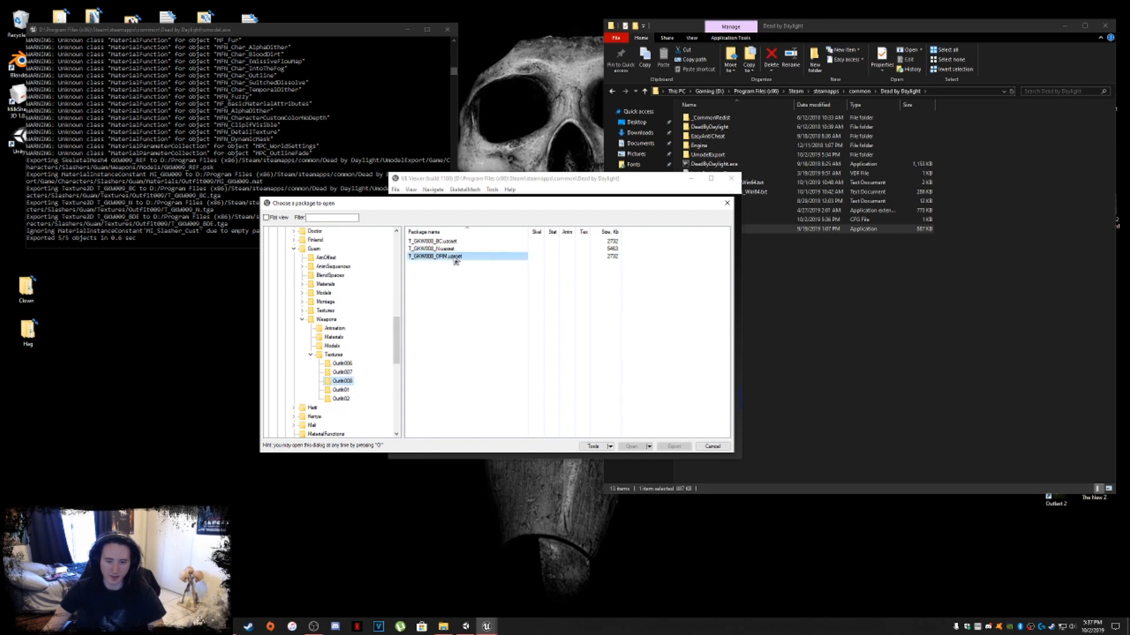
# Locate GKW009_REF.uasset again in Guam's weapon Models subfolder, and collapse the weapon Textures and Weapons folders.
pyautogui.click(332, 345)
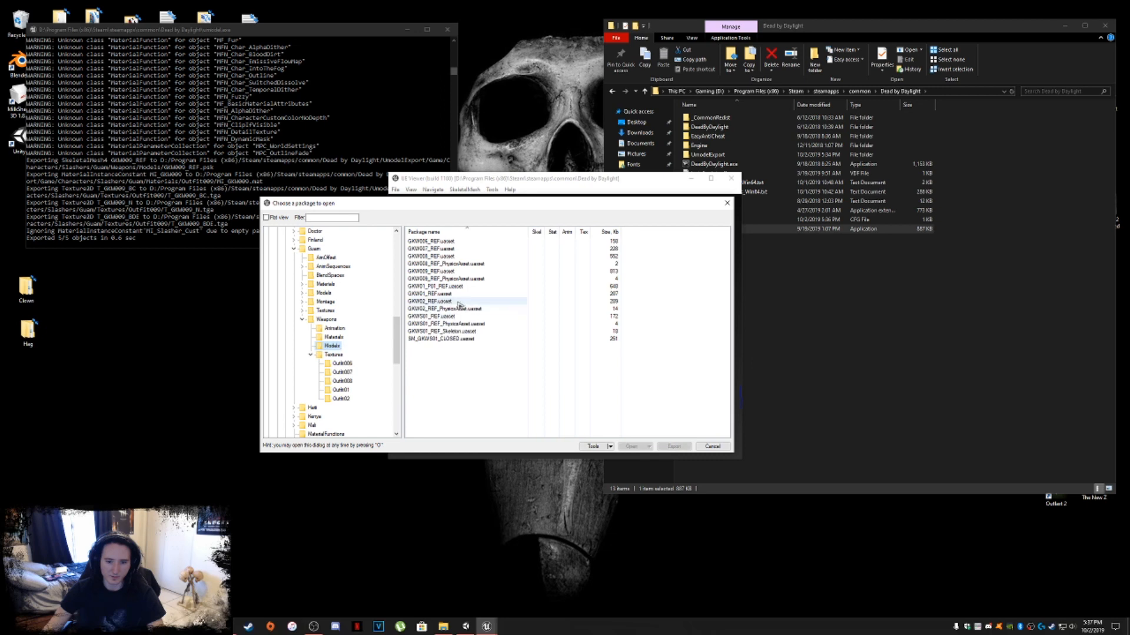
pyautogui.click(462, 271)
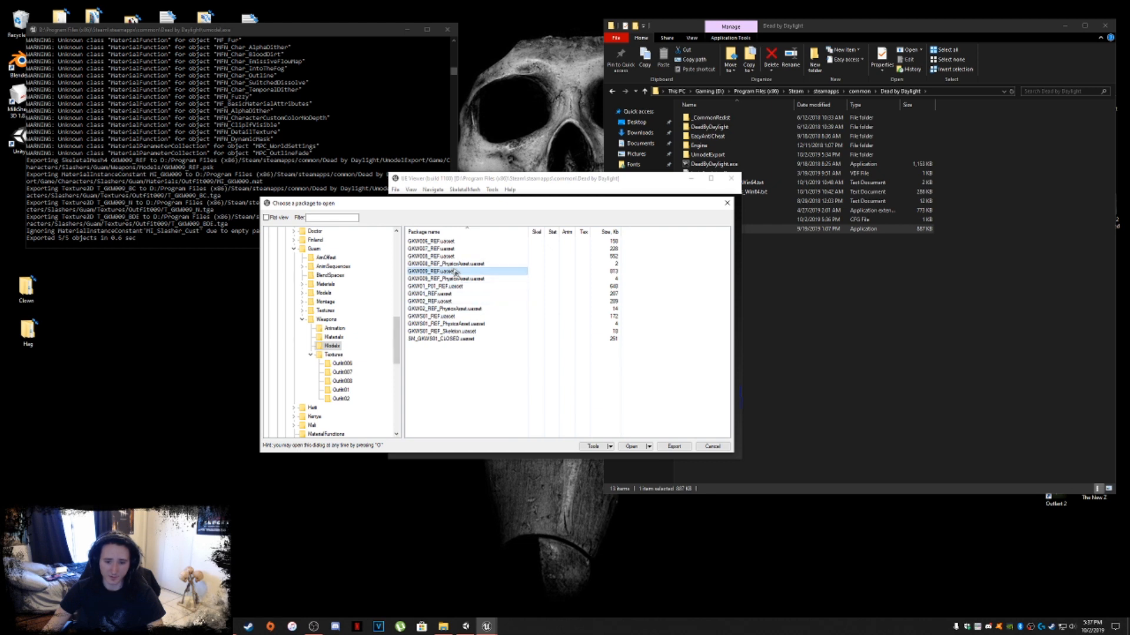
pyautogui.click(312, 355)
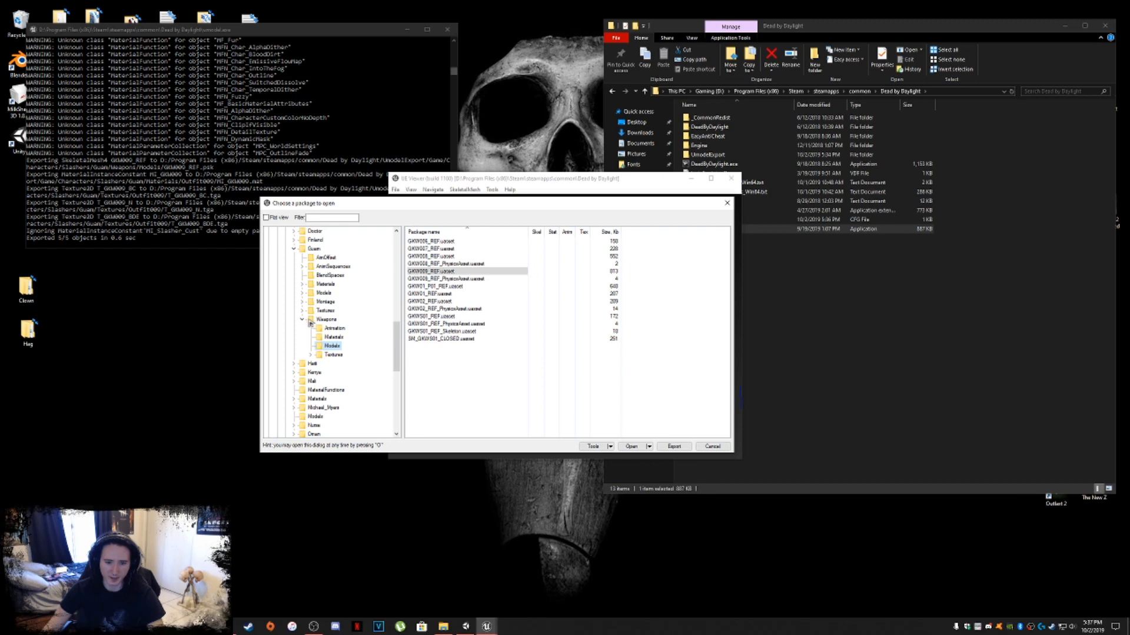
pyautogui.click(307, 321)
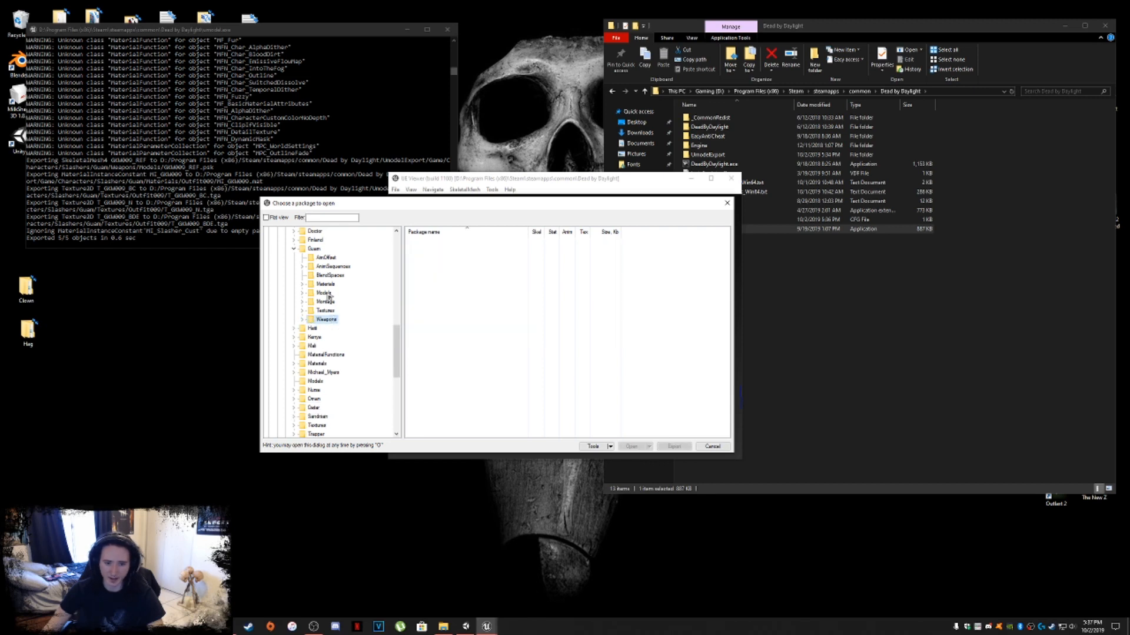
# Export all Outfit009 texture packages from Guam's main Textures folder with the default options.
pyautogui.click(325, 310)
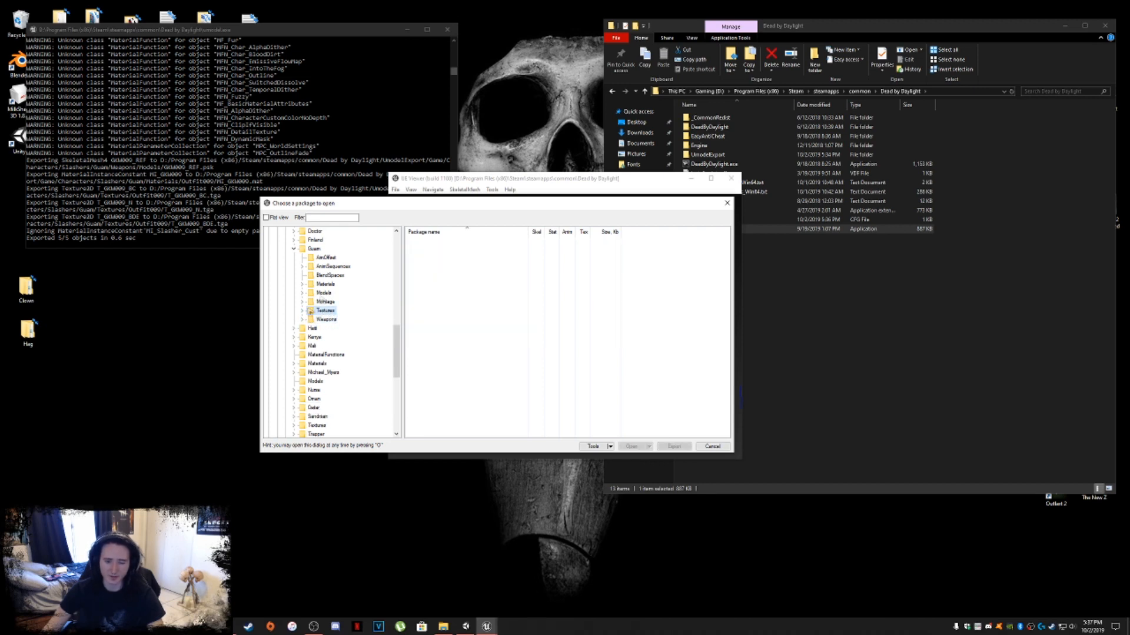
pyautogui.click(302, 311)
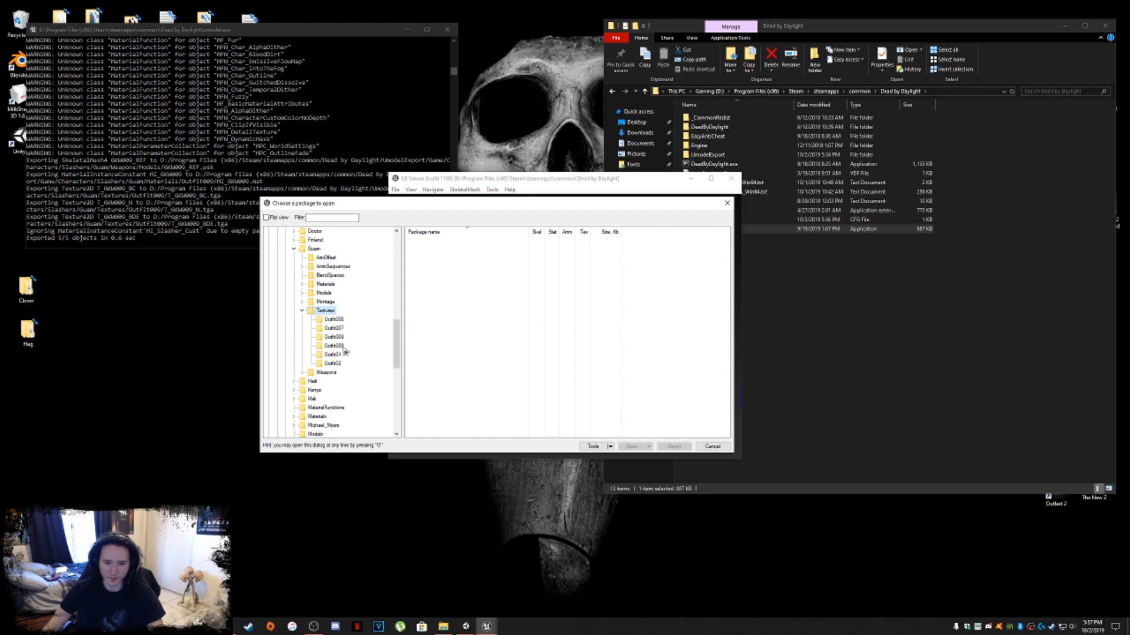
pyautogui.click(334, 345)
pyautogui.click(458, 242)
pyautogui.scroll(-2, 468, 321)
pyautogui.click(455, 428)
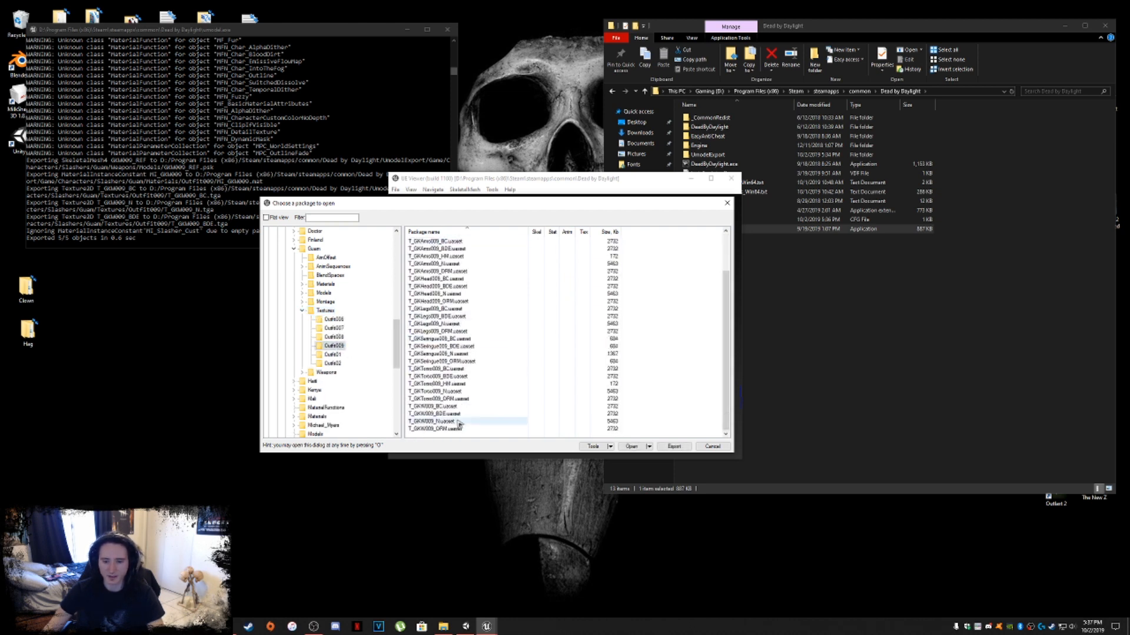
pyautogui.hotkey('ctrl', 'a')
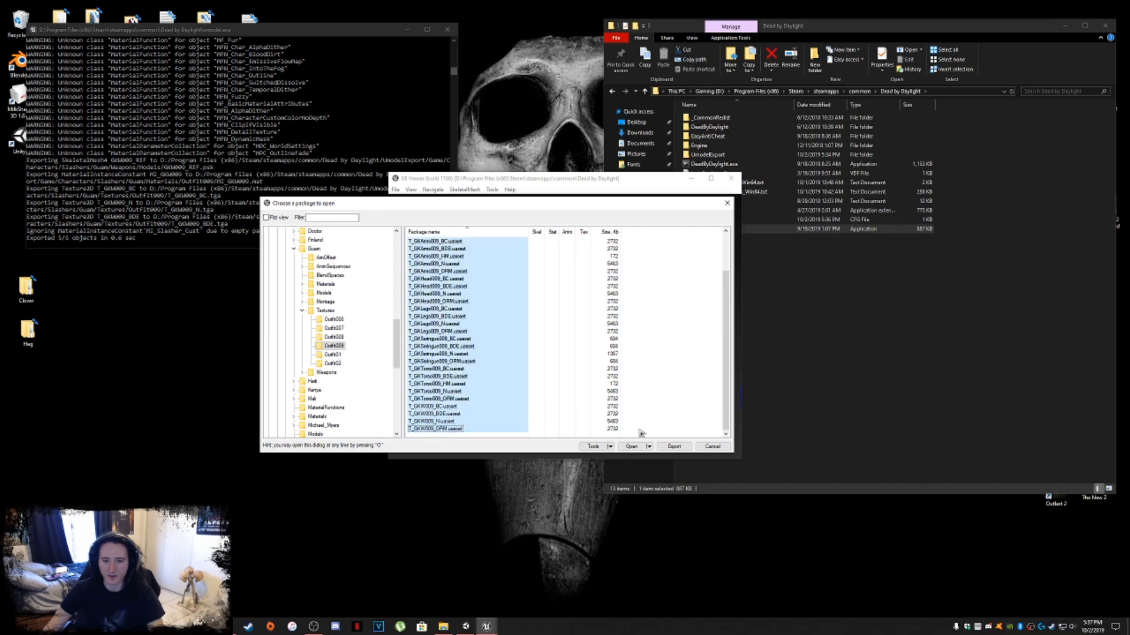
pyautogui.click(675, 446)
pyautogui.click(589, 395)
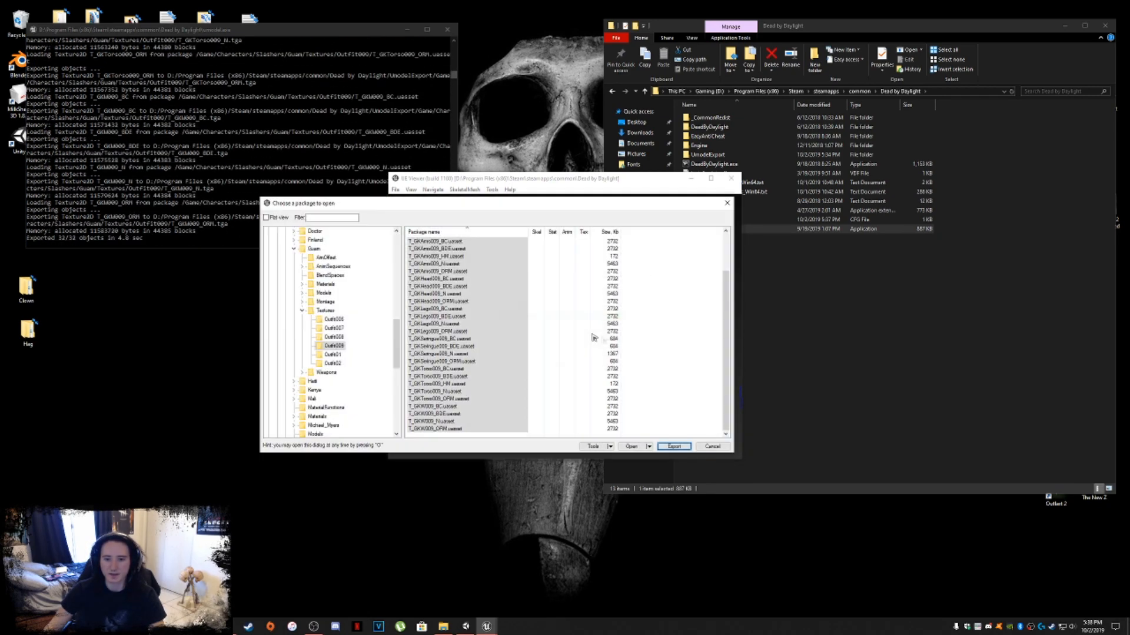
pyautogui.click(458, 362)
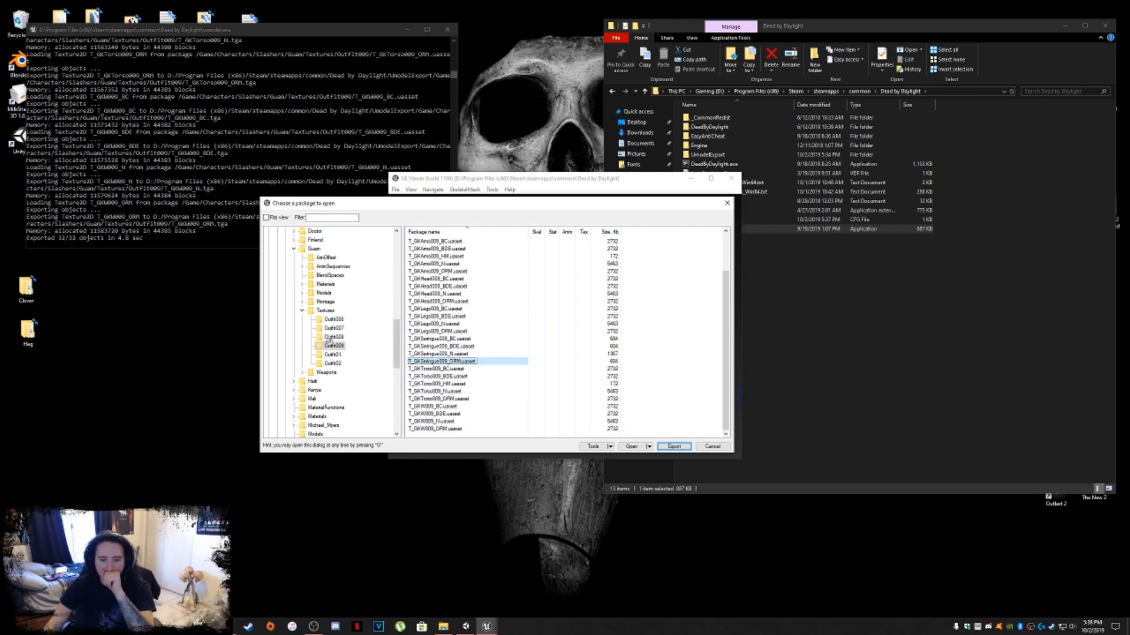
# Collapse Guam's main Textures folder and open T_GKW008_BC.uasset from Outfit008 in the Weapons folder's Textures subfolder.
pyautogui.click(303, 311)
pyautogui.click(326, 318)
pyautogui.click(302, 319)
pyautogui.click(332, 346)
pyautogui.click(330, 355)
pyautogui.click(310, 355)
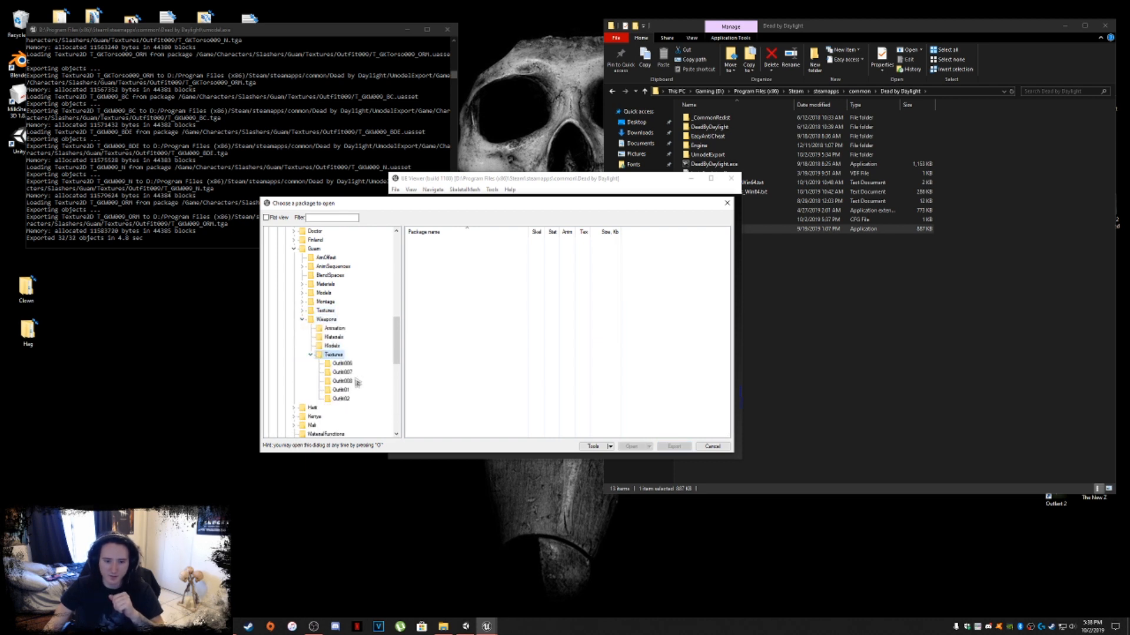
pyautogui.click(343, 381)
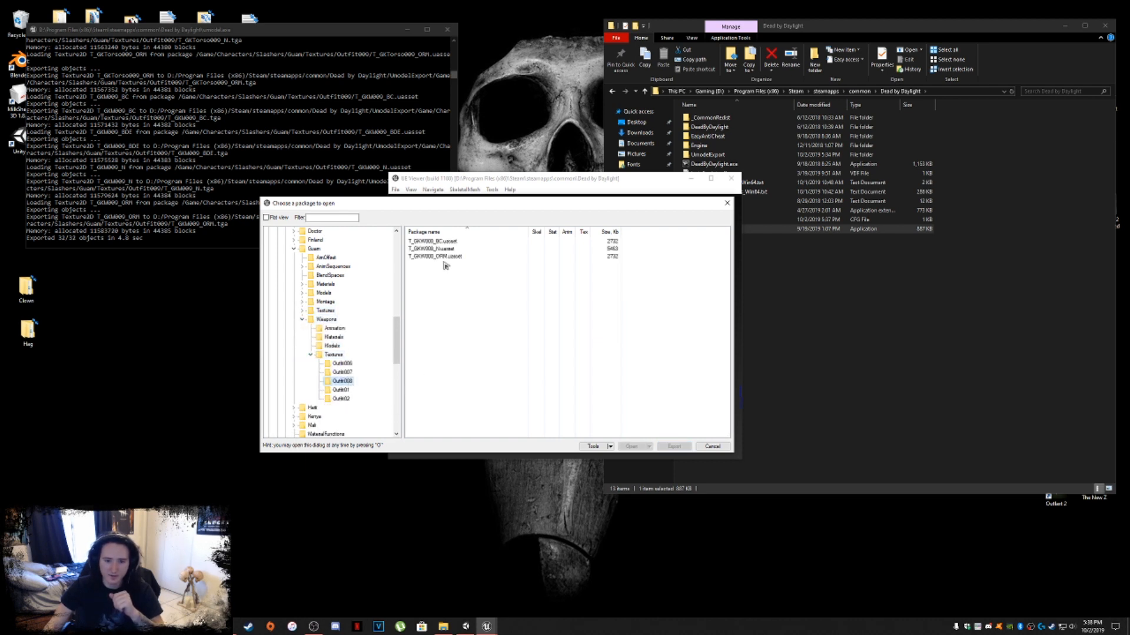
pyautogui.doubleClick(443, 241)
# Reopen the package chooser and collapse Guam's weapon Textures subfolder and the Weapons folder.
pyautogui.click(395, 190)
pyautogui.click(411, 198)
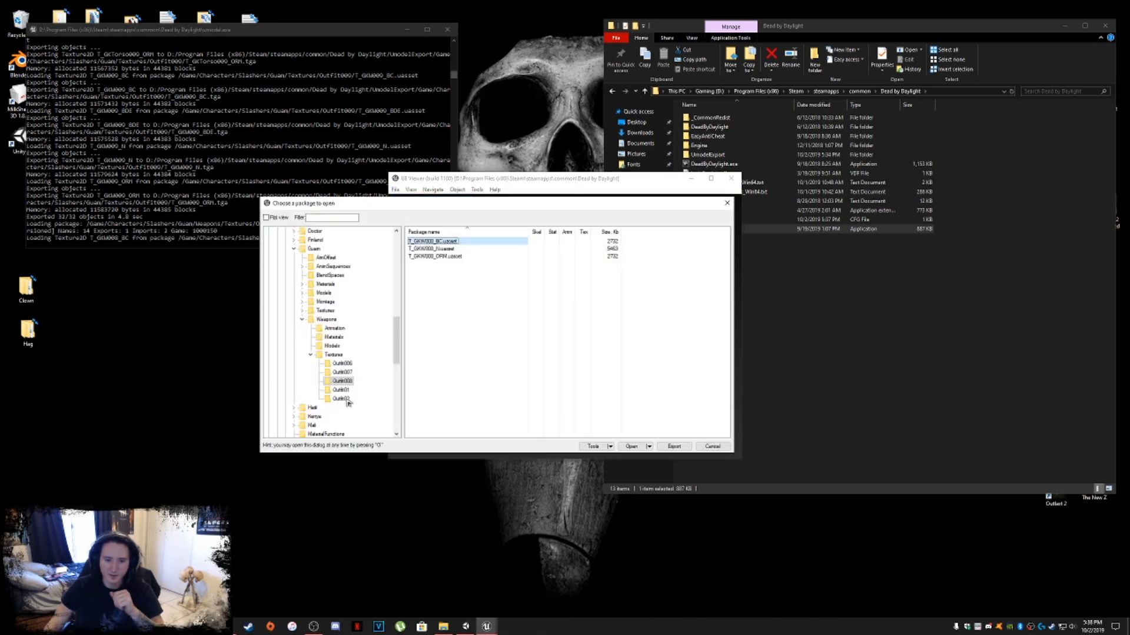
pyautogui.click(333, 354)
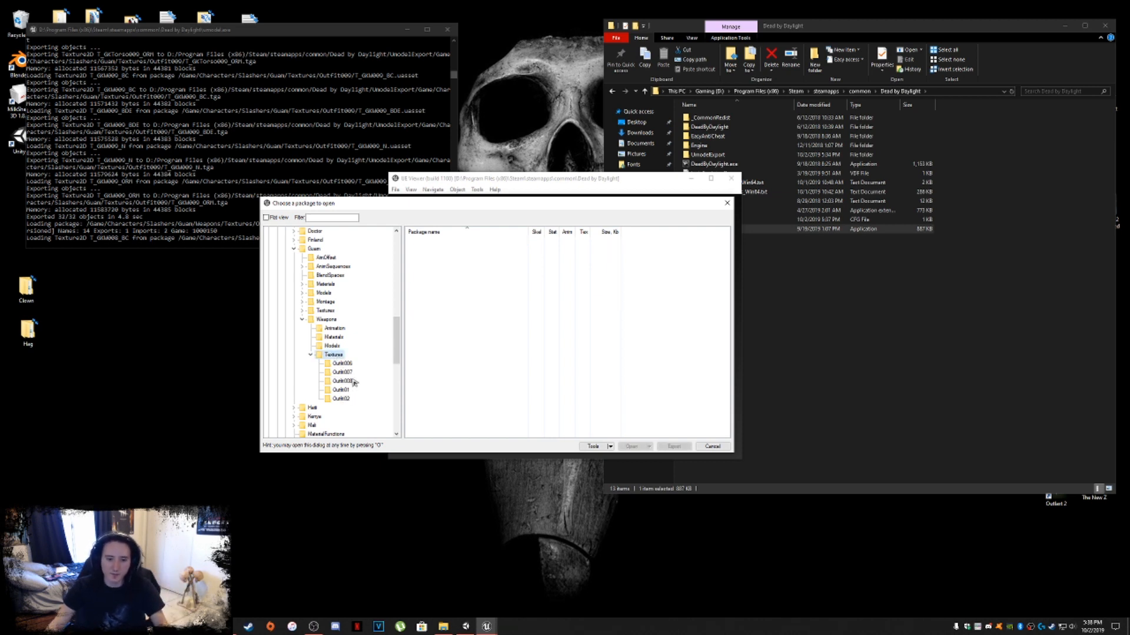
pyautogui.click(310, 355)
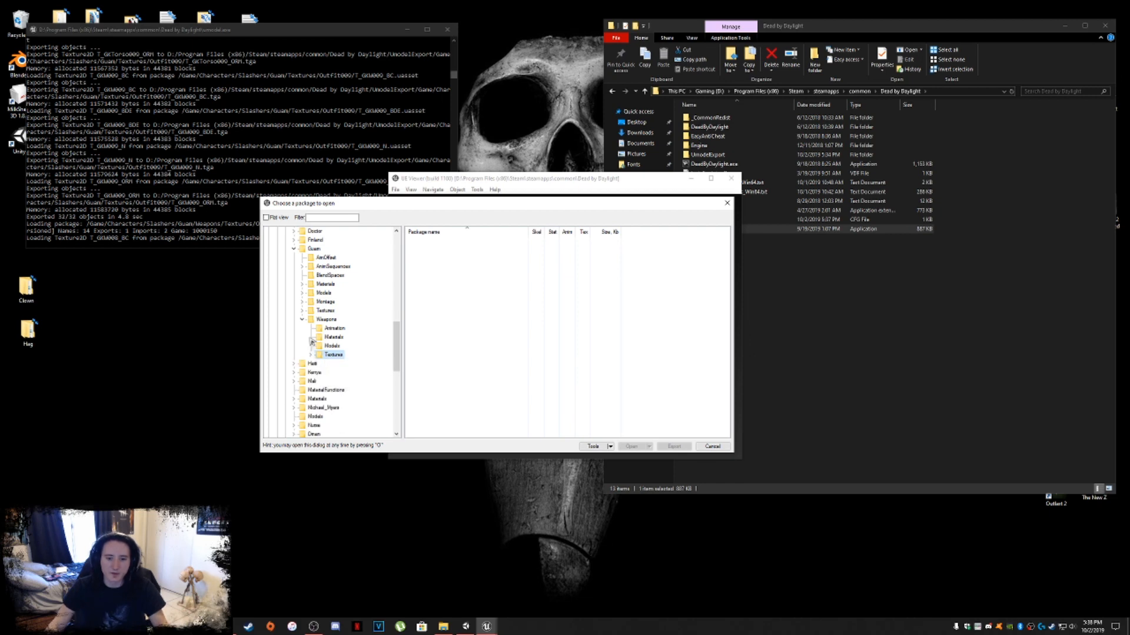
pyautogui.click(302, 320)
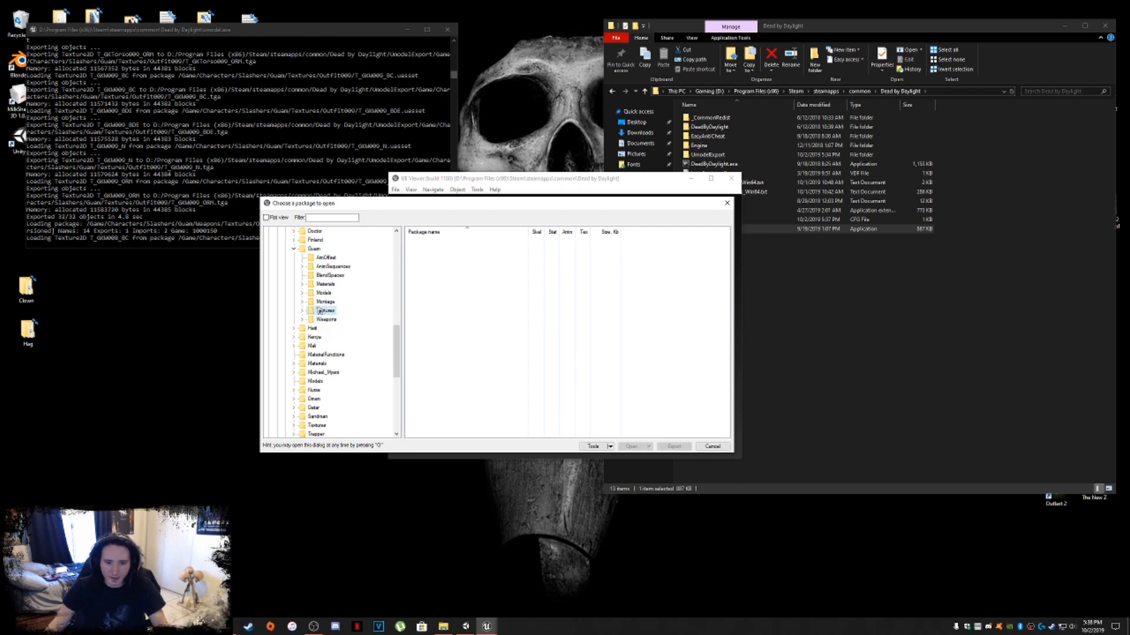
# Select the T_GKW009 texture packages from BC through ORM in Outfit009 of Guam's Textures folder, and collapse the Textures and Guam folders.
pyautogui.click(302, 311)
pyautogui.click(335, 346)
pyautogui.scroll(-2, 584, 378)
pyautogui.click(433, 407)
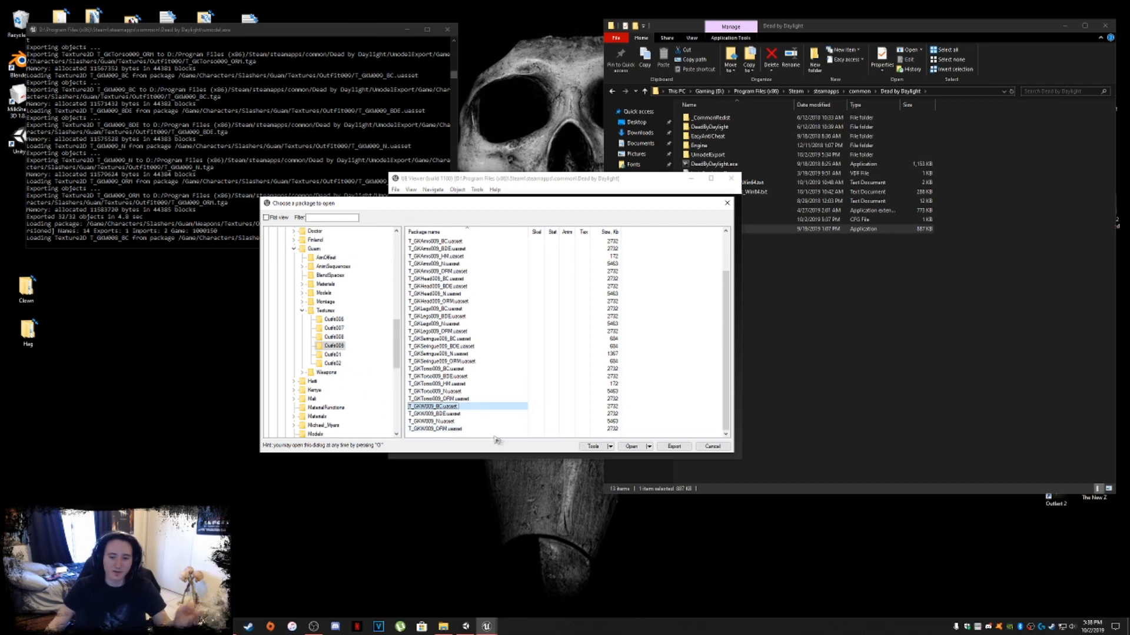
pyautogui.keyDown('shift'); pyautogui.click(466, 429); pyautogui.keyUp('shift')
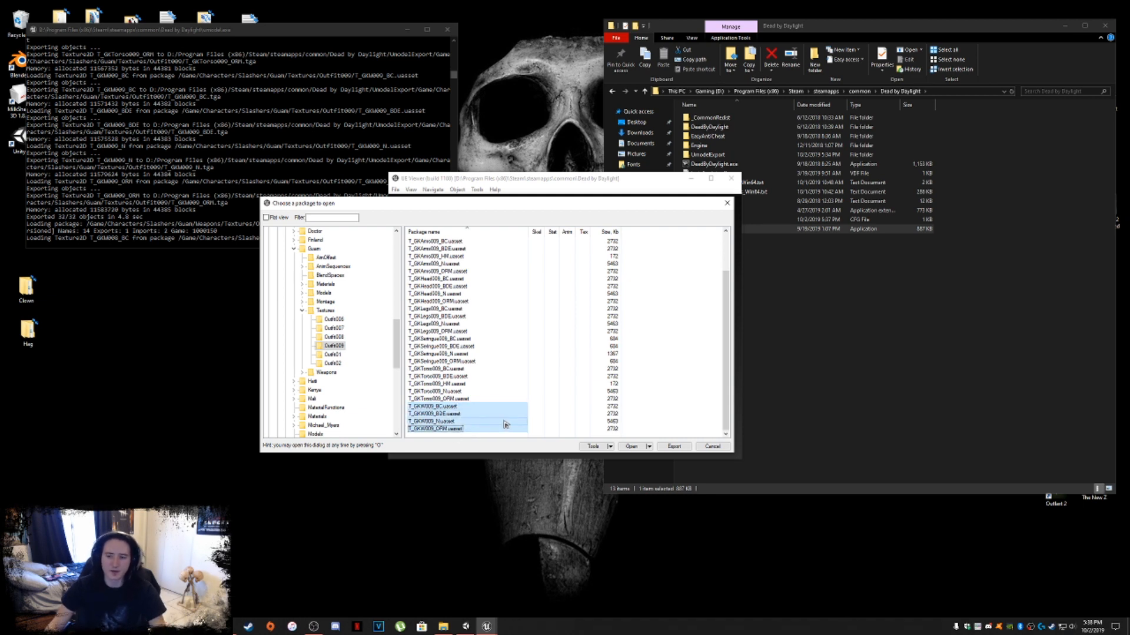
pyautogui.click(302, 311)
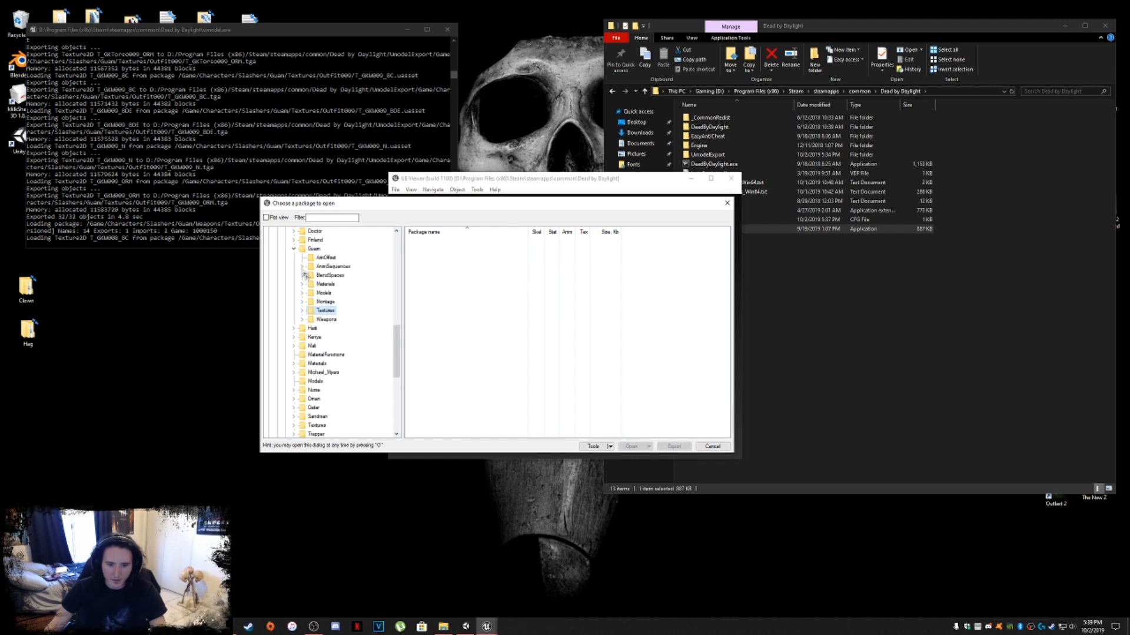
pyautogui.click(294, 248)
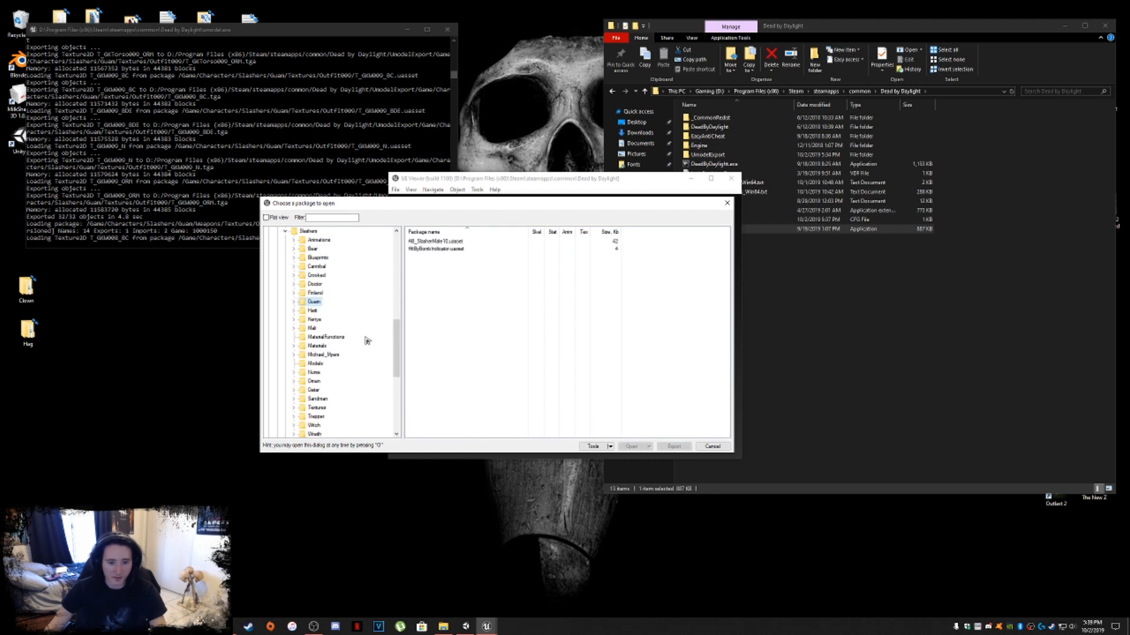